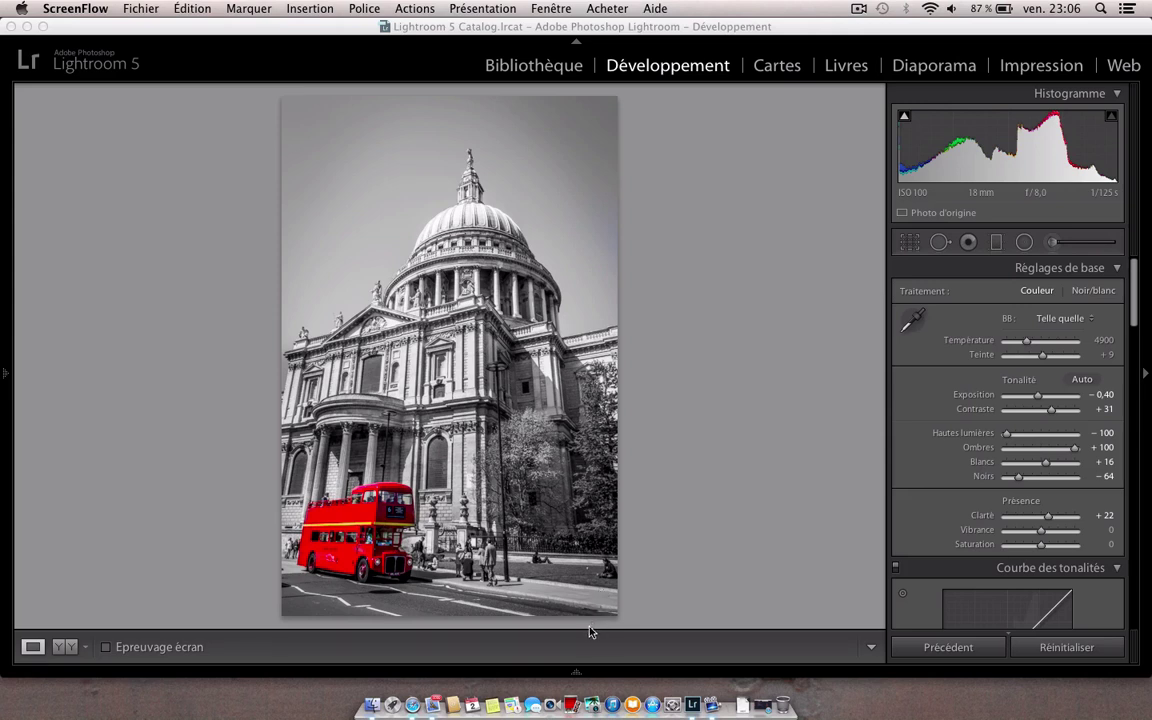
# - Compare the two finished selective-colour photos, the cathedral with the red bus and the phone boxes with the taxi
pyautogui.moveTo(579, 672)
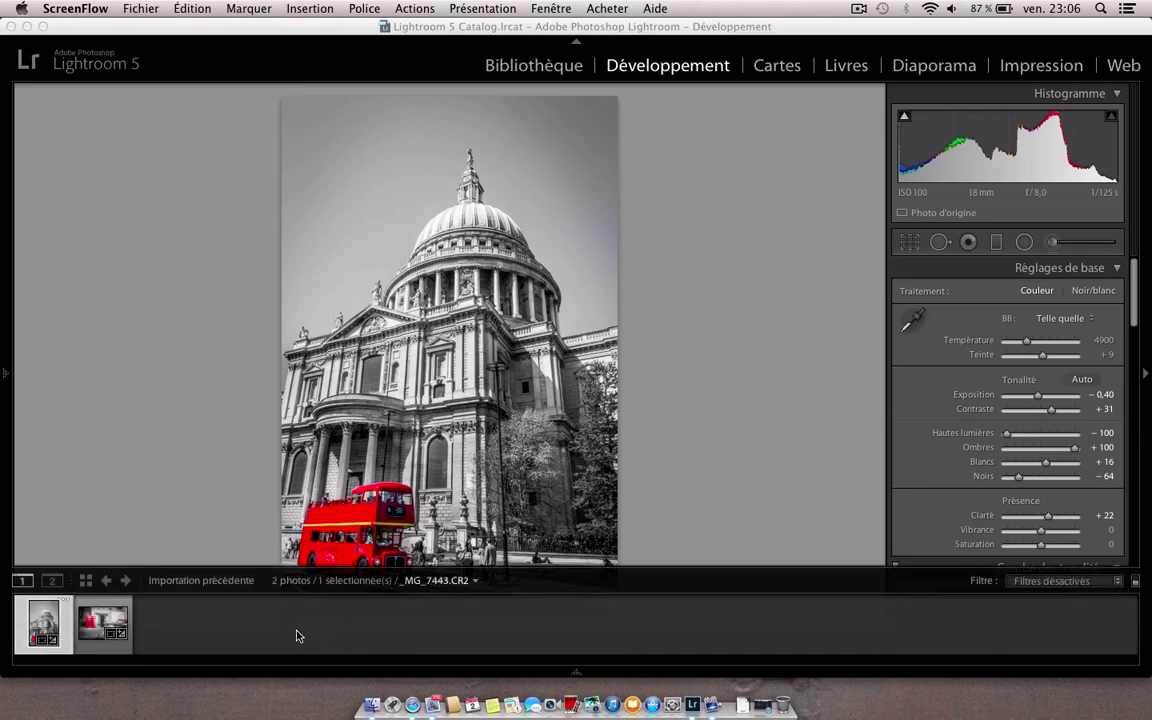
pyautogui.click(104, 625)
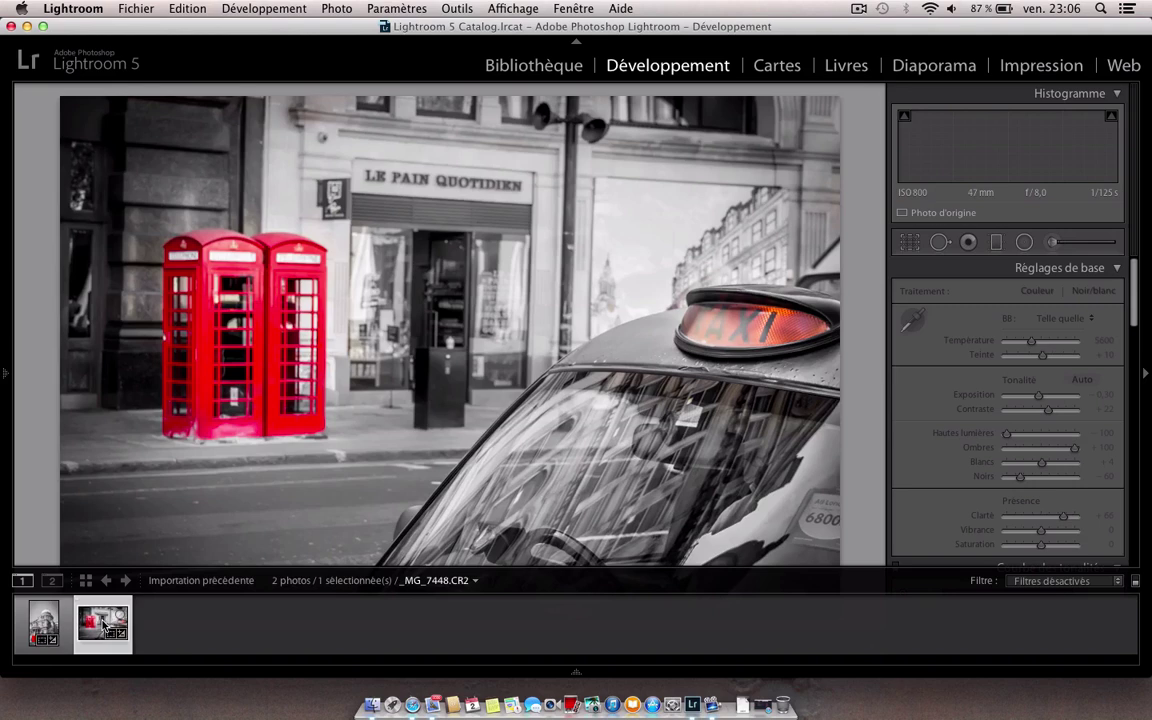
pyautogui.click(45, 624)
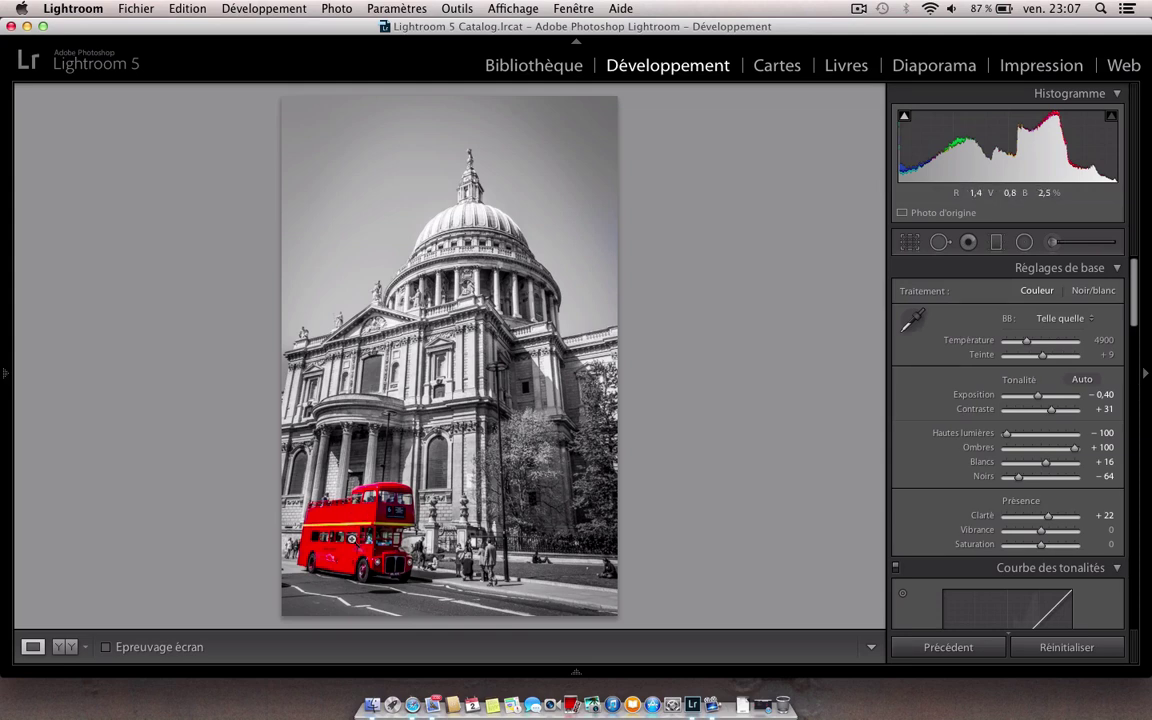
pyautogui.moveTo(108, 660)
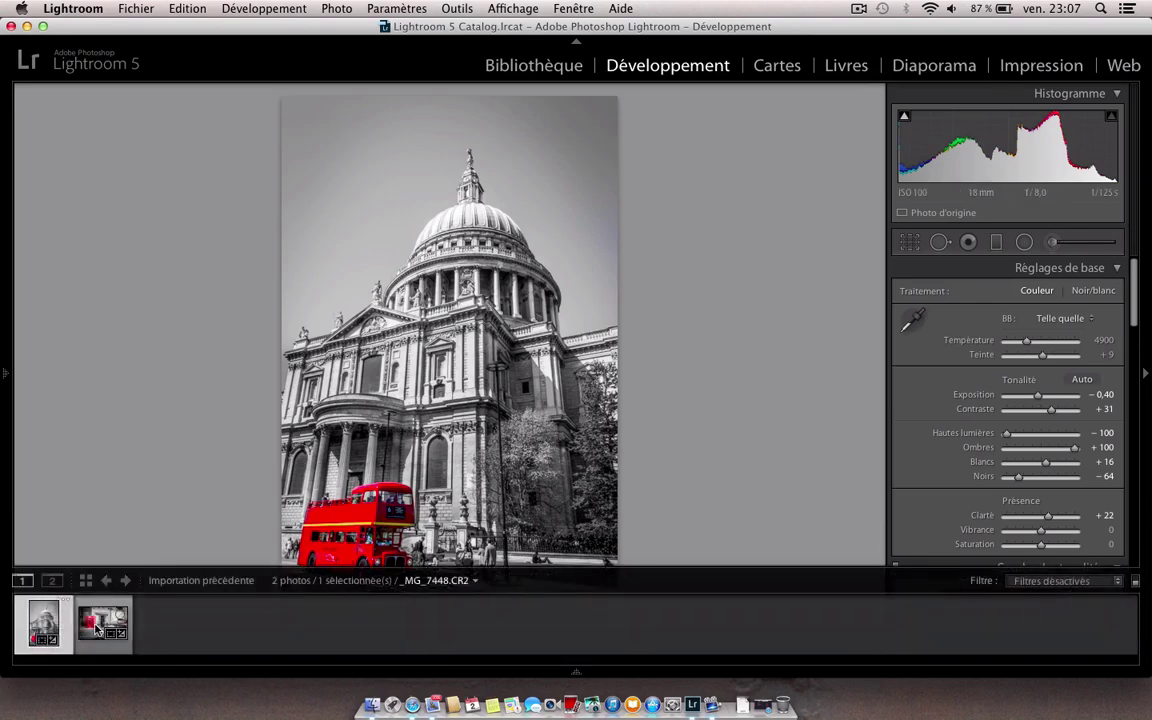
pyautogui.click(105, 626)
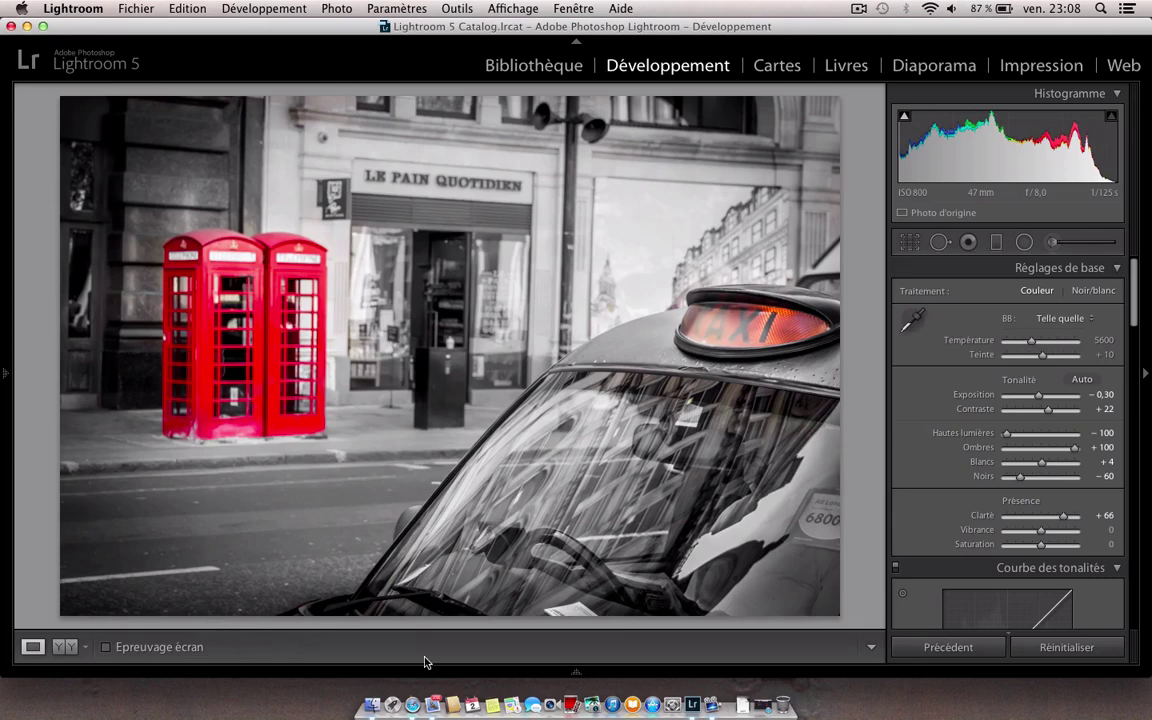
pyautogui.moveTo(368, 674)
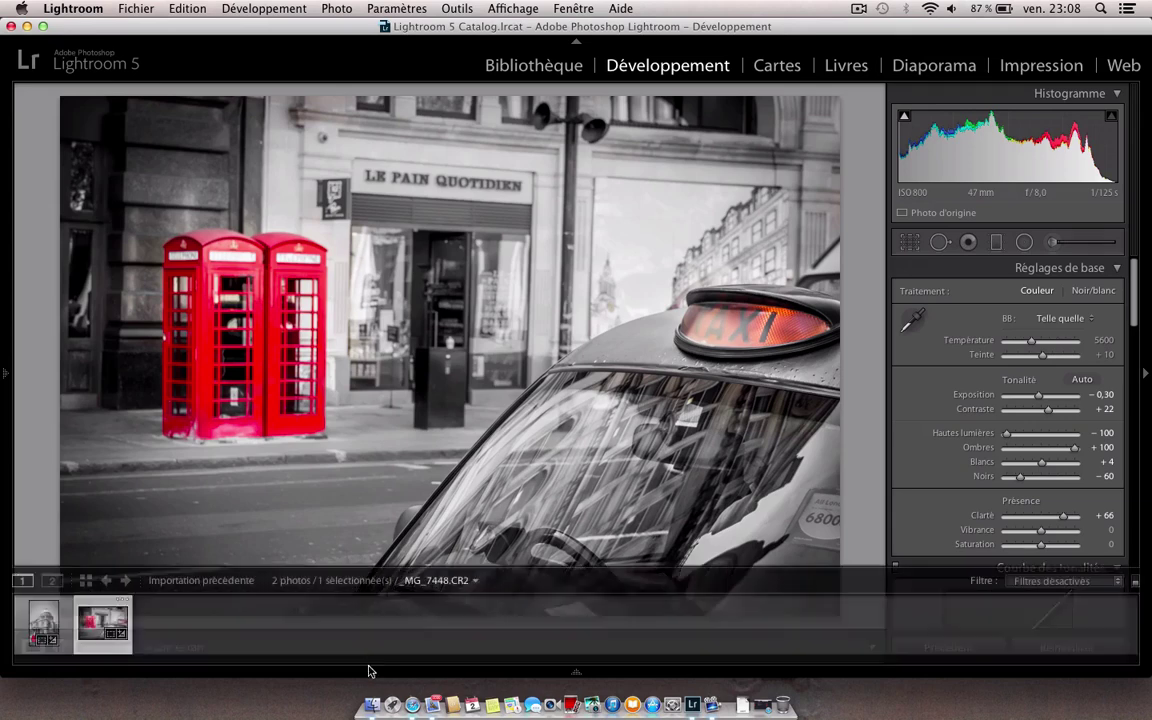
pyautogui.click(43, 624)
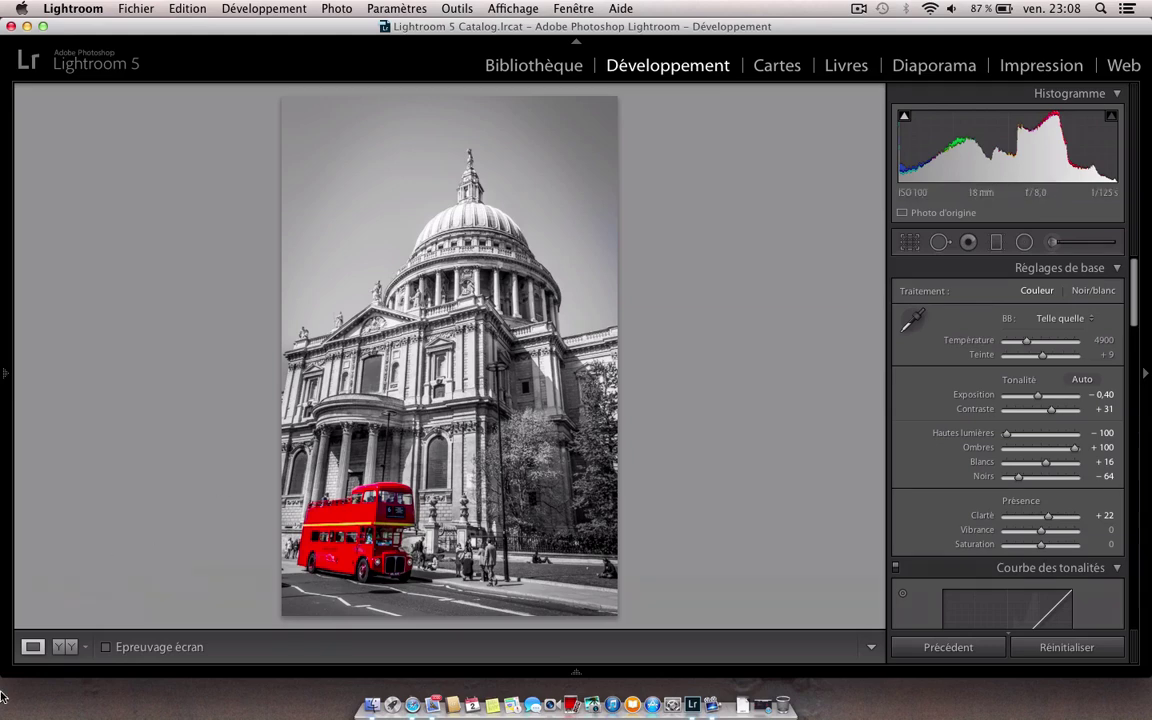
pyautogui.moveTo(77, 669)
pyautogui.click(111, 628)
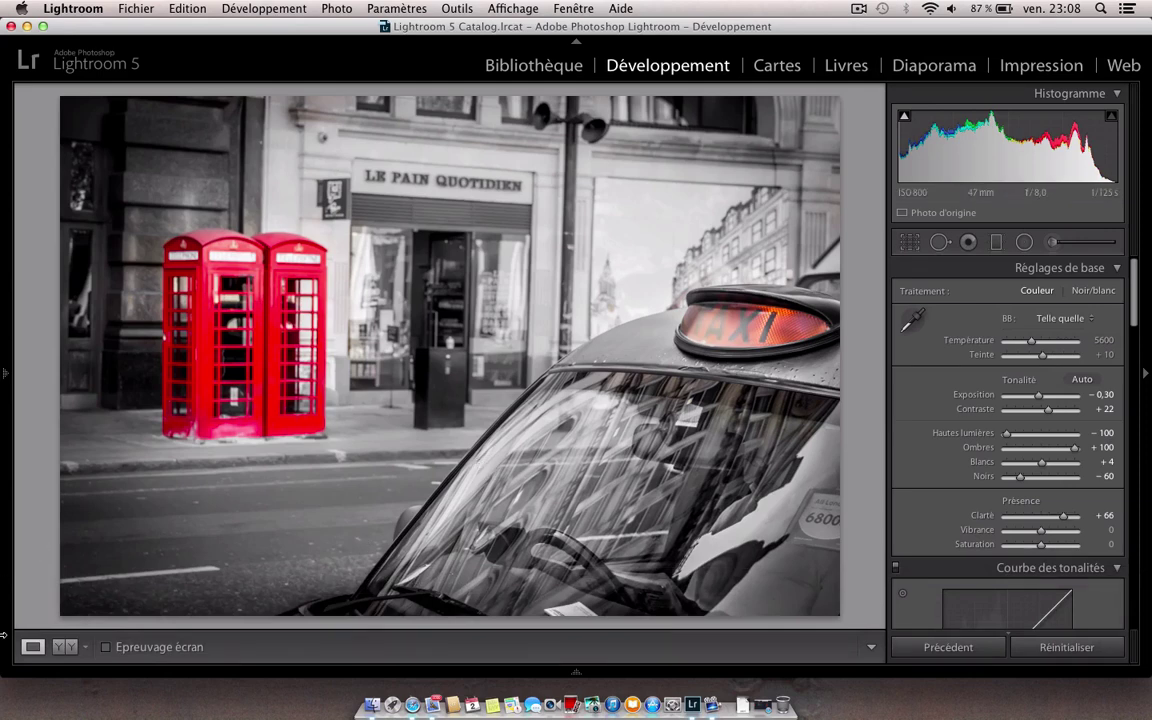
pyautogui.moveTo(75, 676)
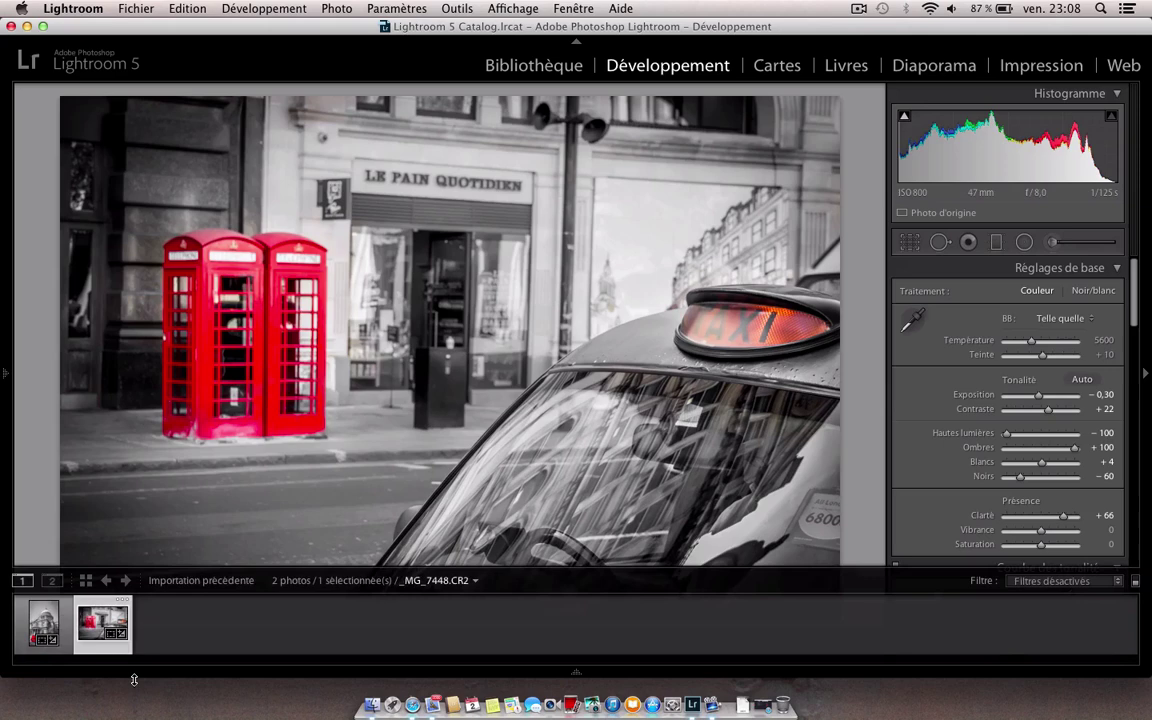
pyautogui.click(40, 630)
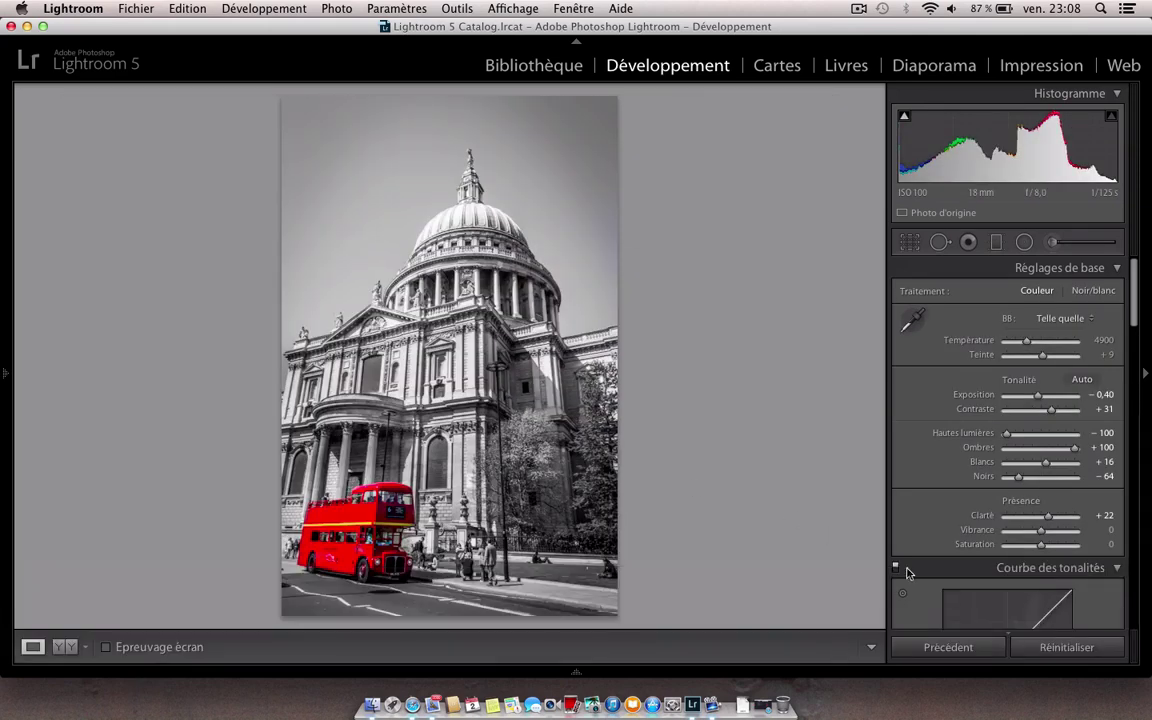
# - Reset the cathedral photo's adjustments and set Ombres to +100 and Hautes lumières to −100
pyautogui.click(1047, 649)
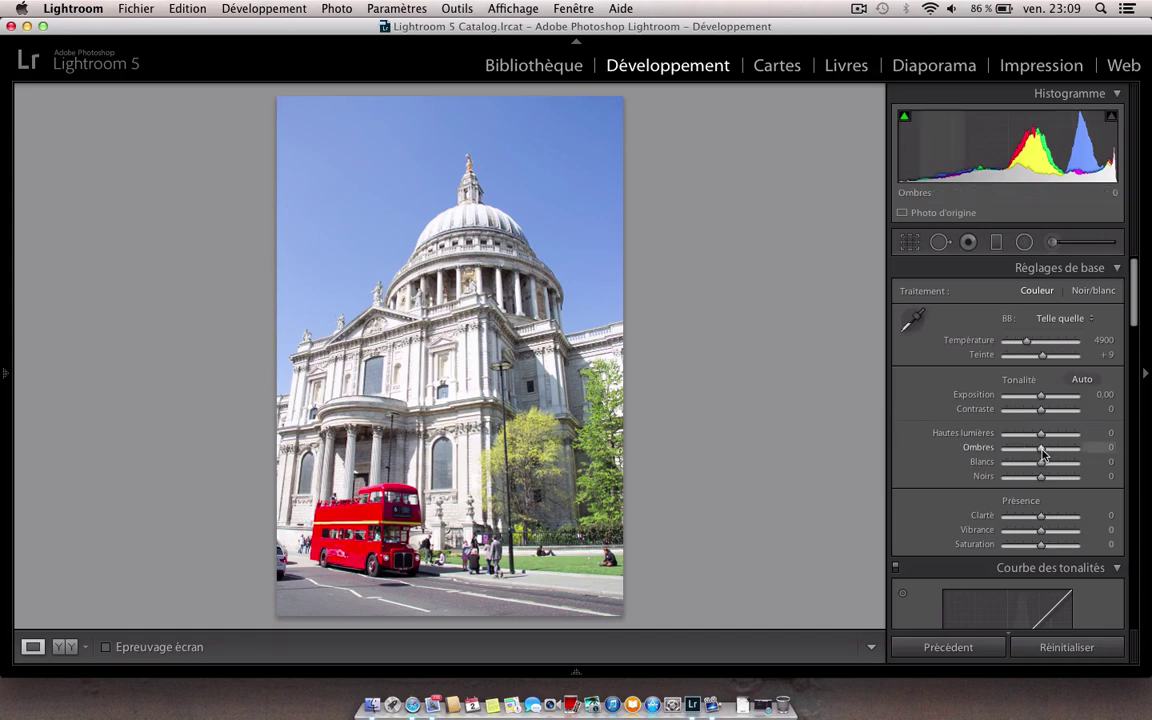
pyautogui.moveTo(1043, 453); pyautogui.dragTo(1087, 450)
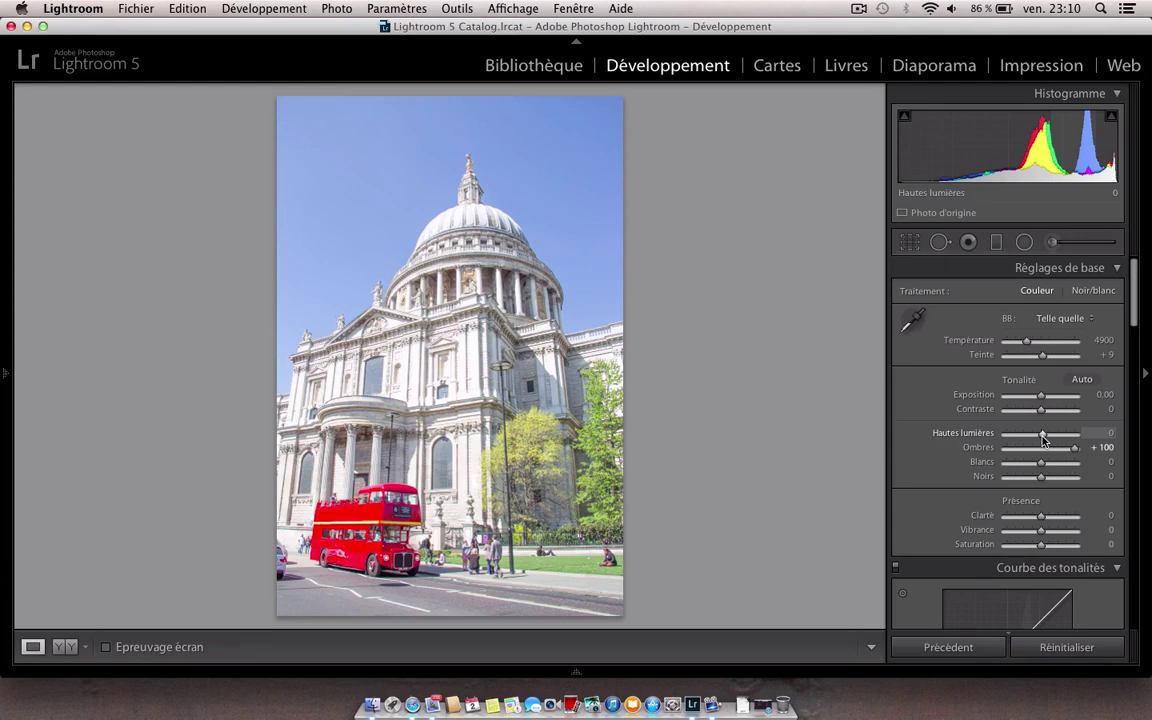
pyautogui.moveTo(1042, 440); pyautogui.dragTo(993, 438)
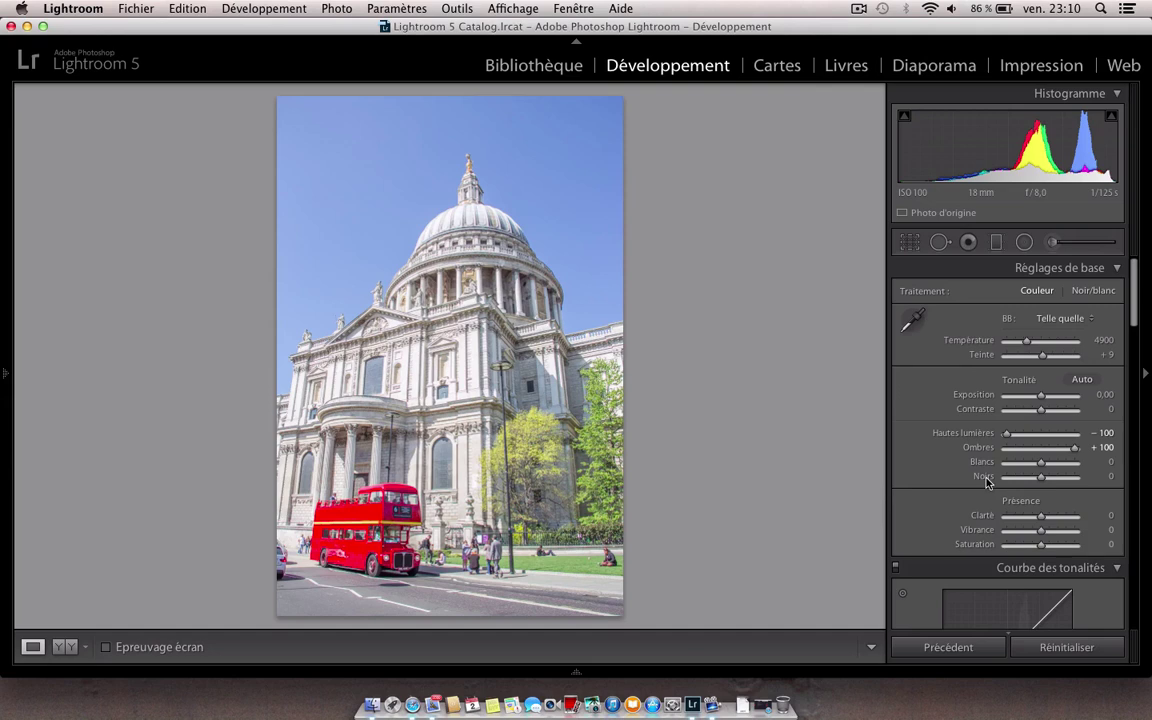
# - Using the clipping preview, set Blancs to +5 and Noirs to −65
pyautogui.keyDown('alt'); pyautogui.click(1042, 466); pyautogui.keyUp('alt')
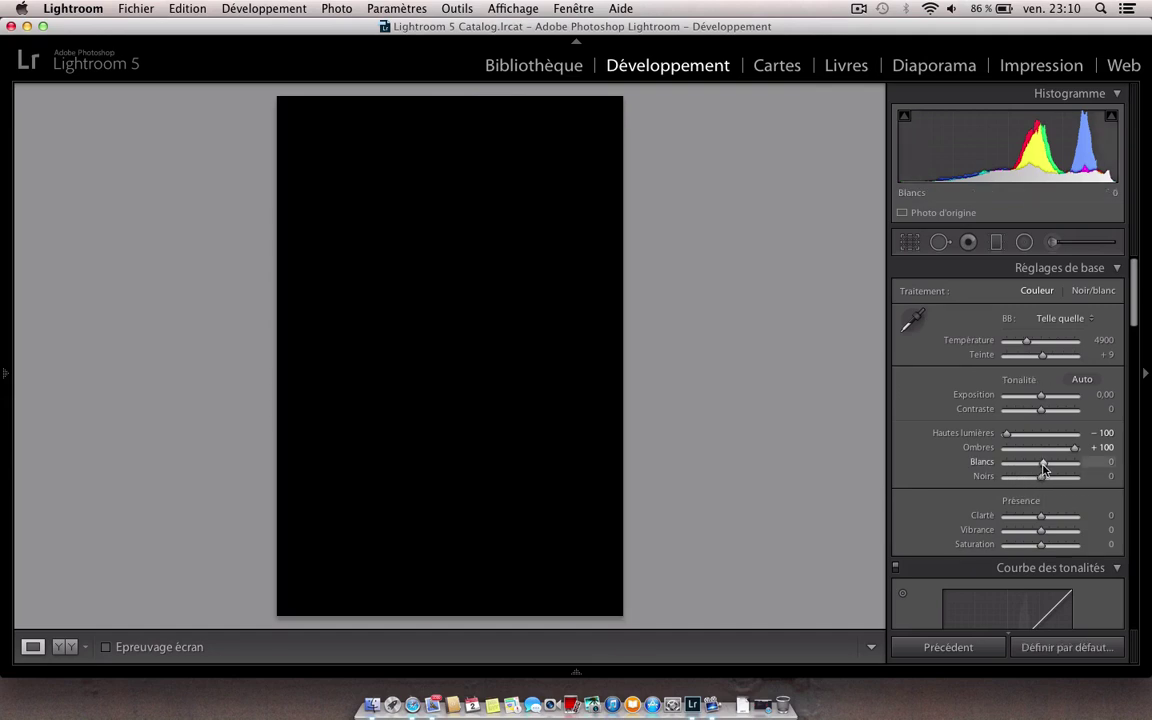
pyautogui.moveTo(1043, 468); pyautogui.dragTo(1041, 468)
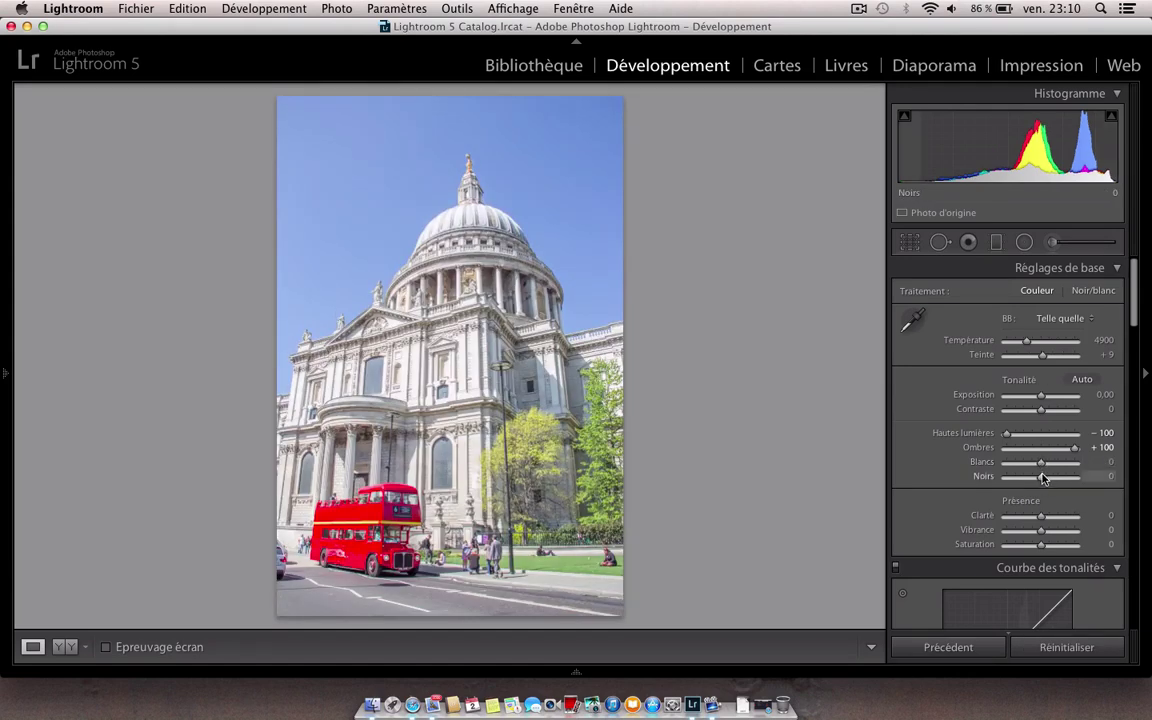
pyautogui.keyDown('alt'); pyautogui.click(1042, 466); pyautogui.keyUp('alt')
pyautogui.moveTo(1042, 470); pyautogui.dragTo(1043, 471)
pyautogui.press('alt')
pyautogui.moveTo(1041, 478); pyautogui.dragTo(1020, 484)
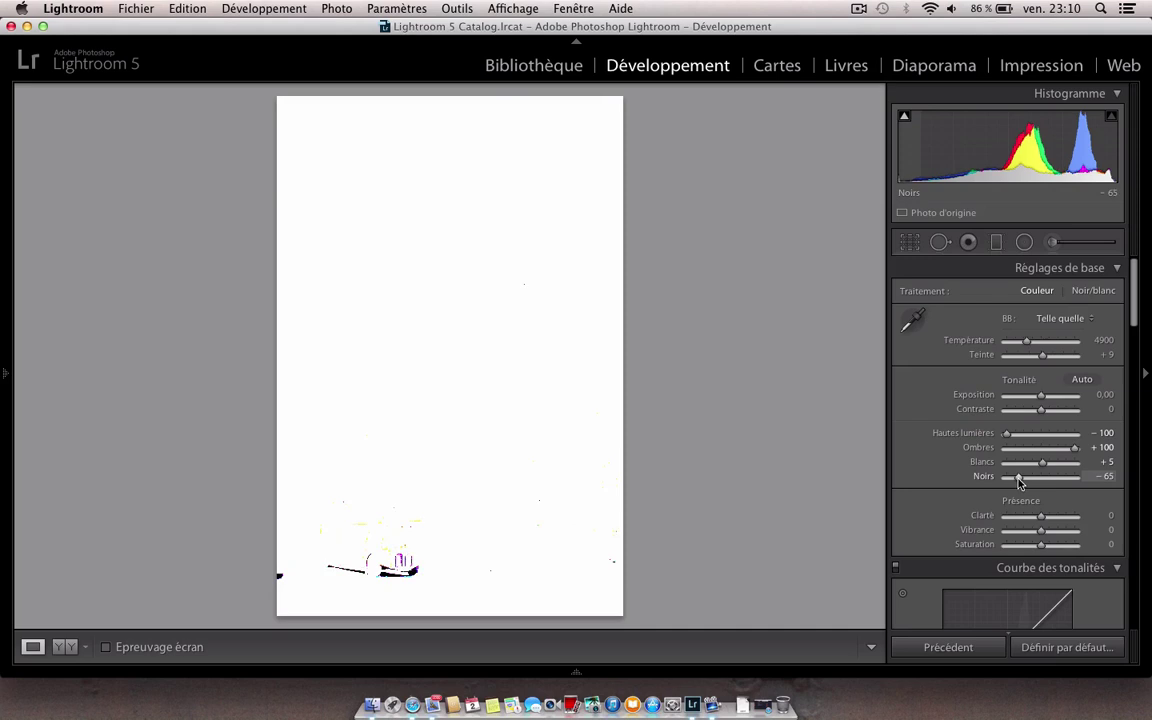
pyautogui.moveTo(1019, 483); pyautogui.dragTo(1019, 483)
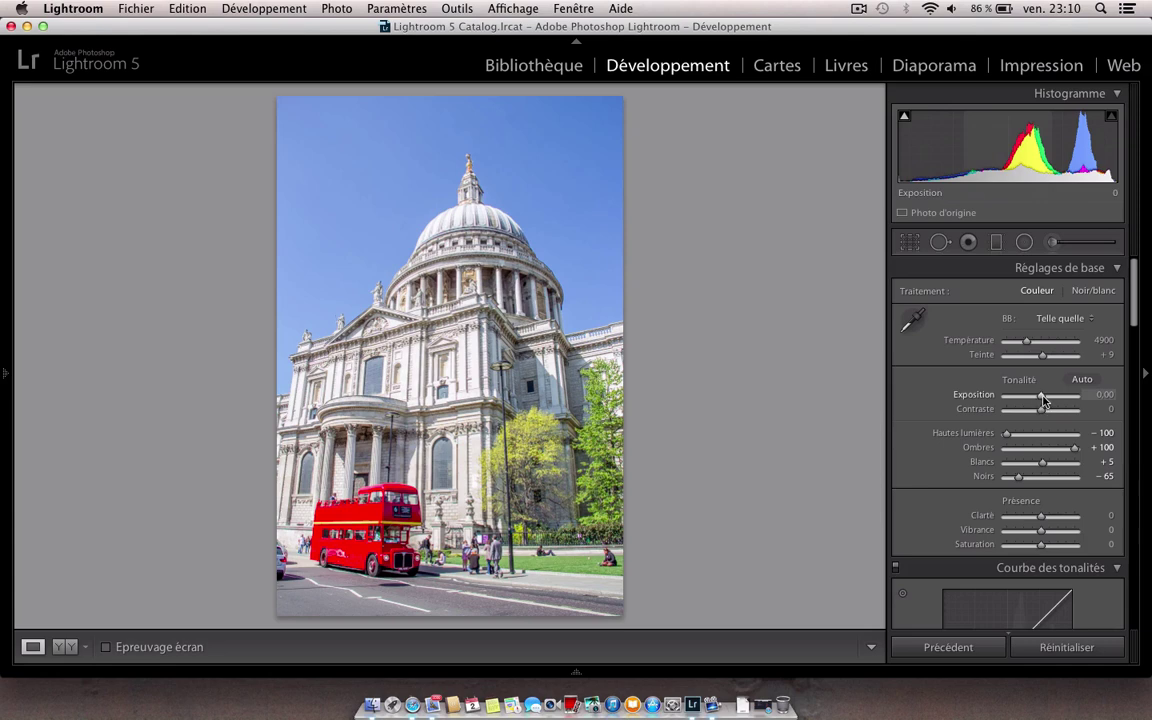
# - Set Exposition to −0,40, Contraste to +20 and Clarté to +22 for the cathedral photo
pyautogui.moveTo(1043, 399); pyautogui.dragTo(1039, 399)
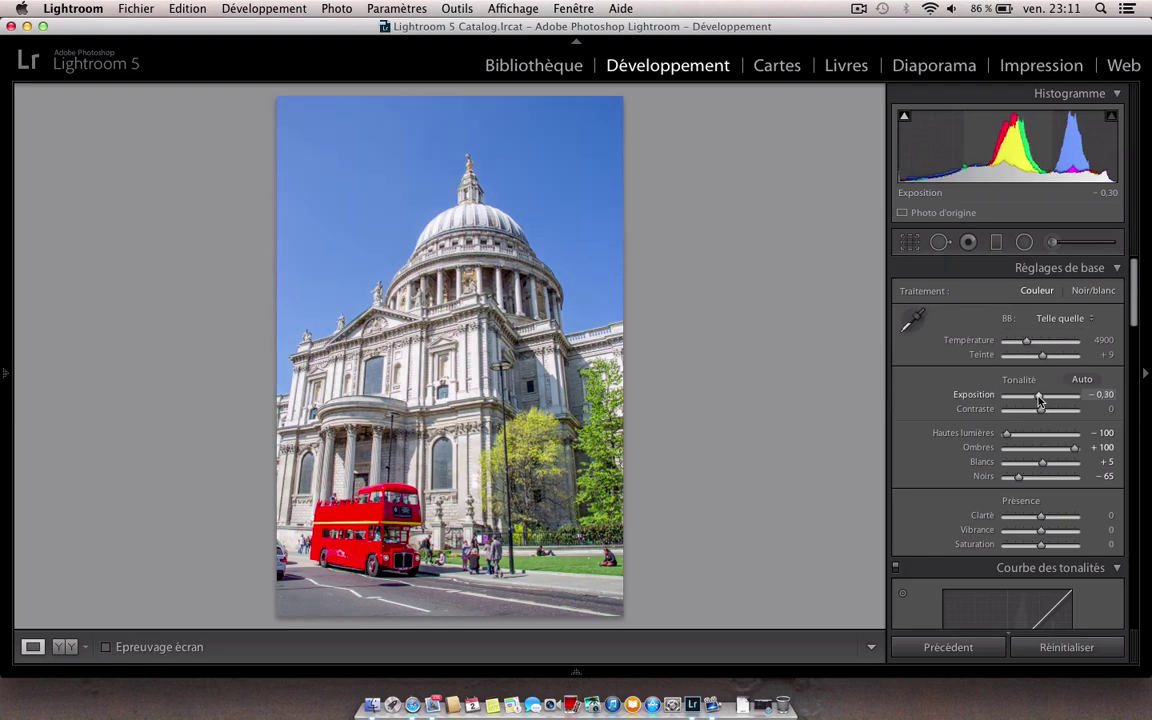
pyautogui.moveTo(1039, 400); pyautogui.dragTo(1038, 400)
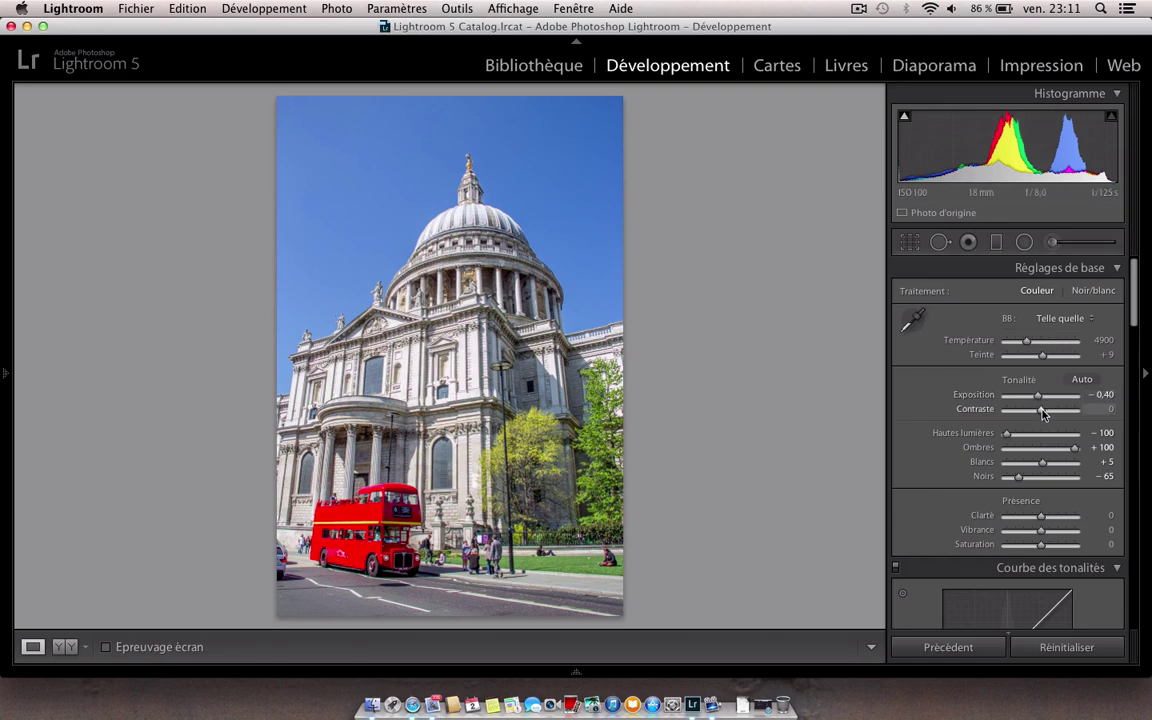
pyautogui.moveTo(1042, 411); pyautogui.dragTo(1048, 411)
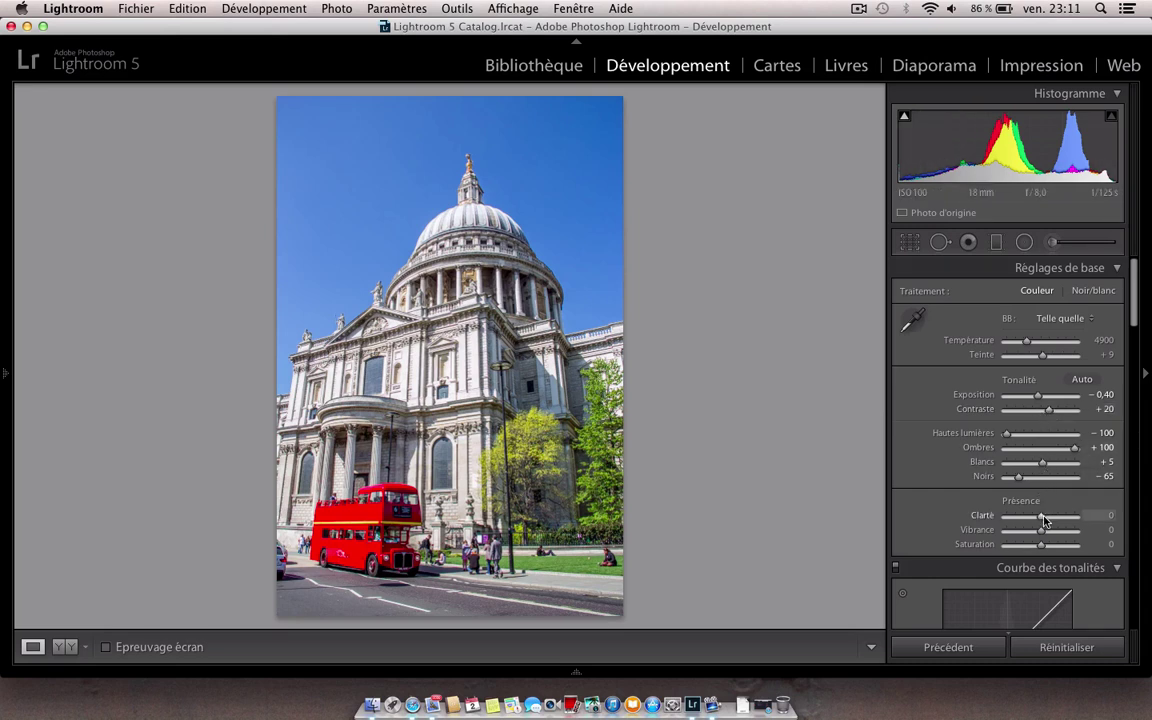
pyautogui.moveTo(1043, 516); pyautogui.dragTo(1092, 524)
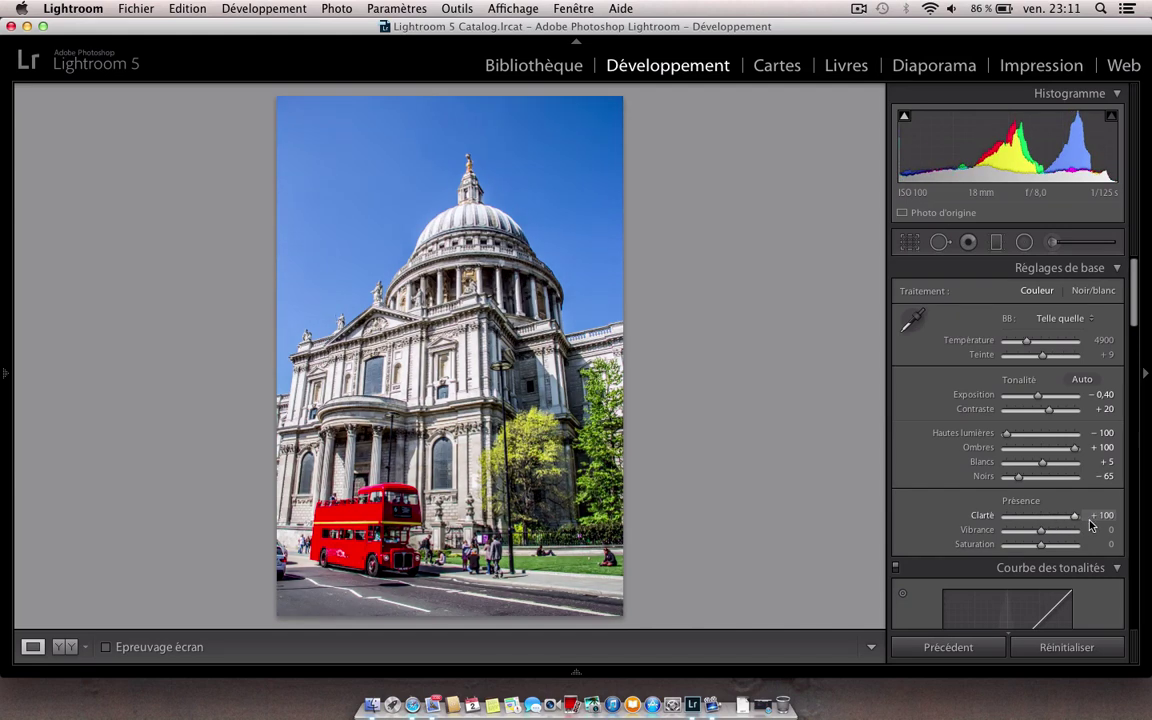
pyautogui.moveTo(1081, 525); pyautogui.dragTo(1050, 527)
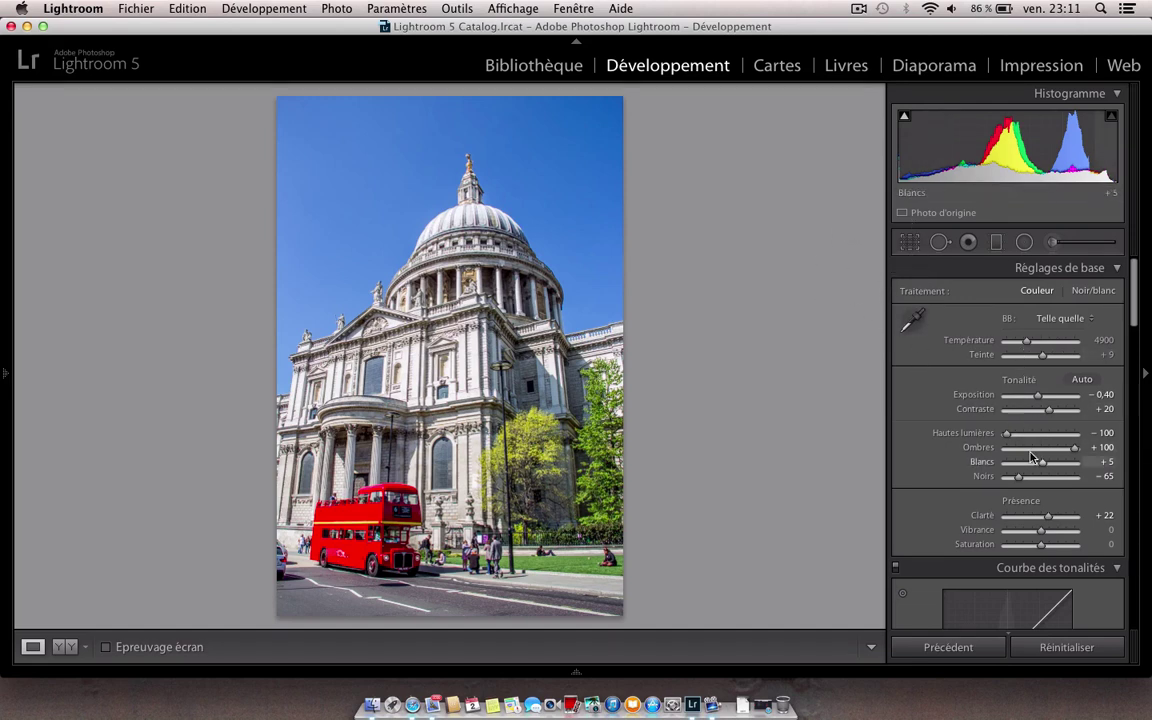
# - Crop the cathedral photo to 2 x 3 / 4 x 6, trimming the car at its left edge and a strip of road along its bottom
pyautogui.click(910, 243)
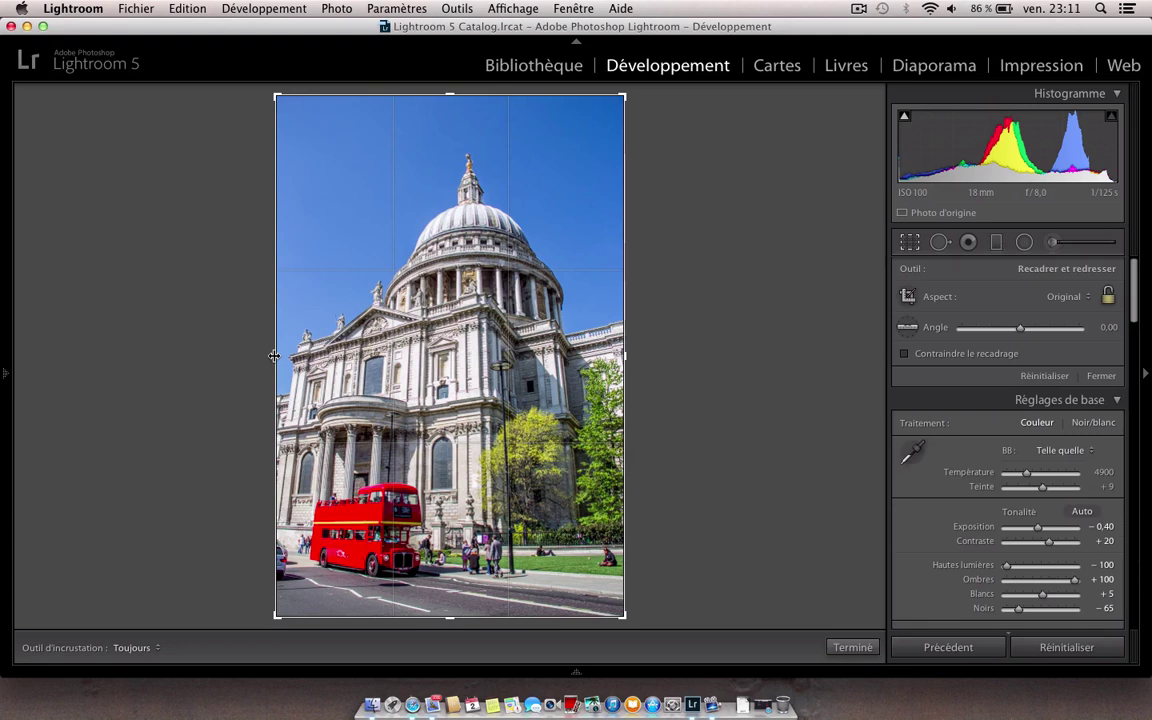
pyautogui.moveTo(274, 356); pyautogui.dragTo(281, 356)
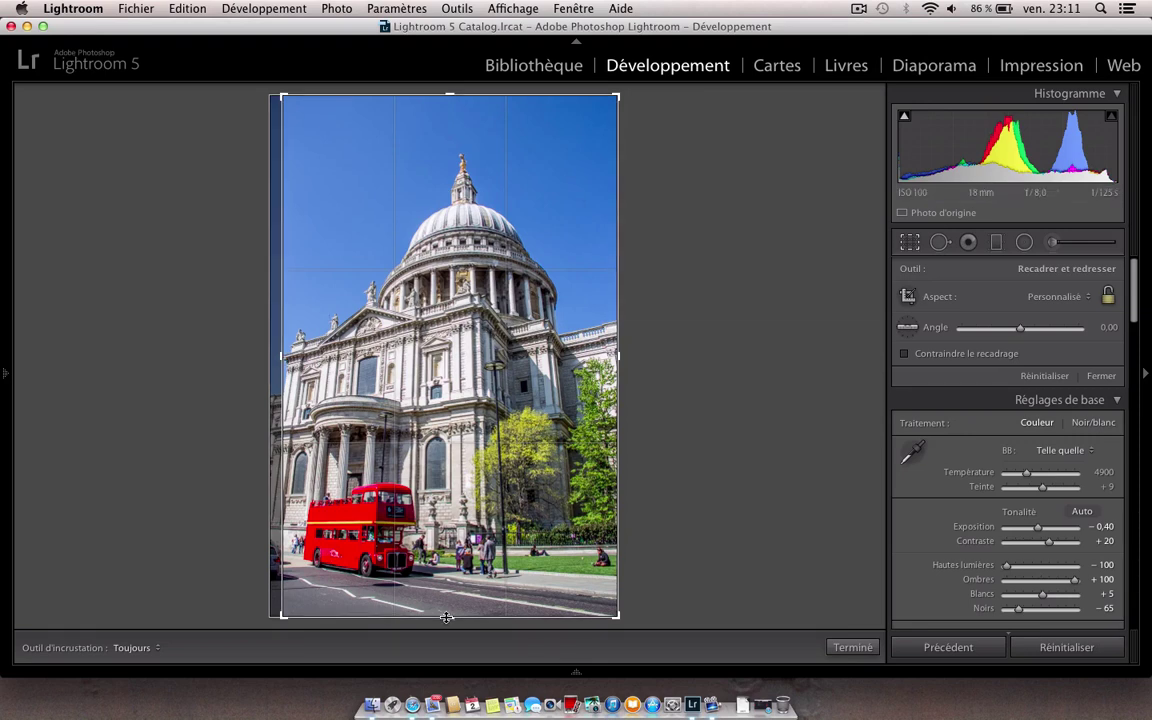
pyautogui.press('Return')
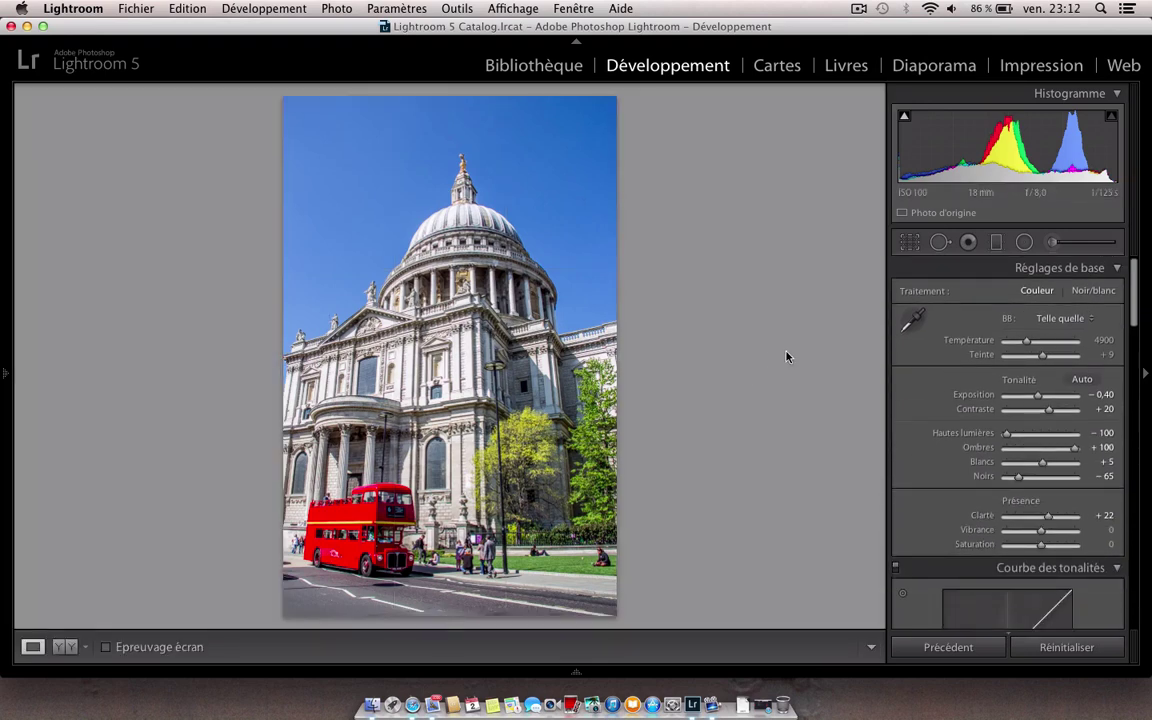
pyautogui.click(910, 242)
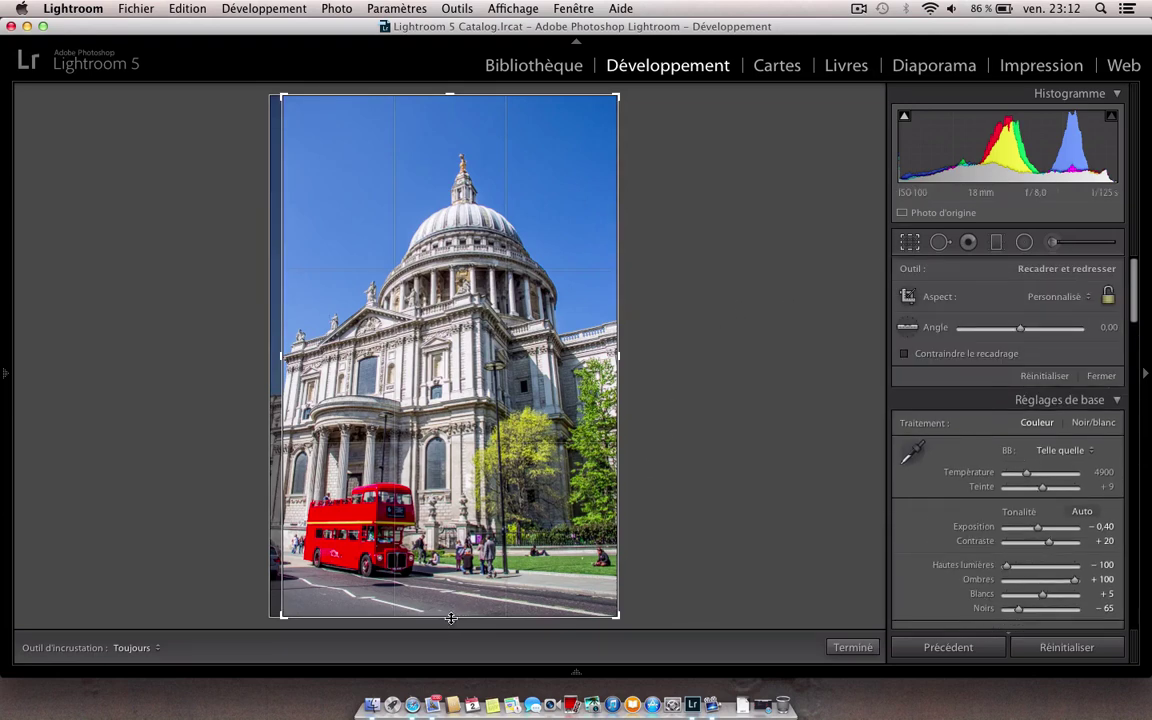
pyautogui.moveTo(451, 618); pyautogui.dragTo(451, 609)
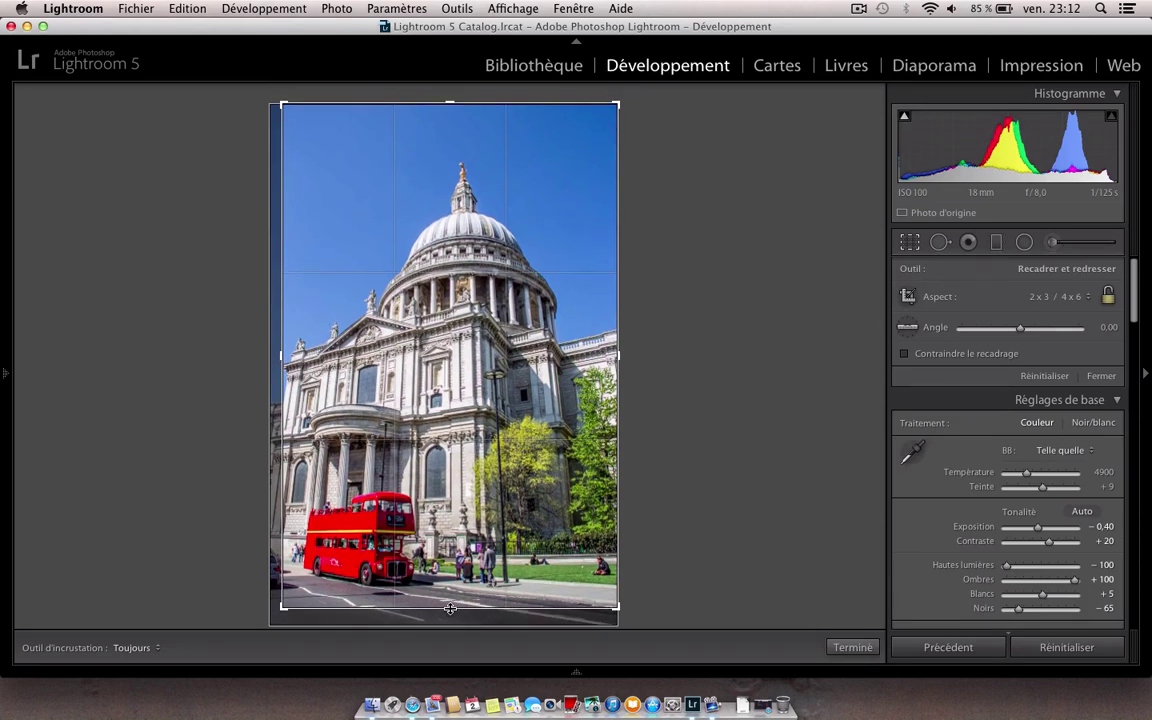
pyautogui.moveTo(451, 608); pyautogui.dragTo(451, 608)
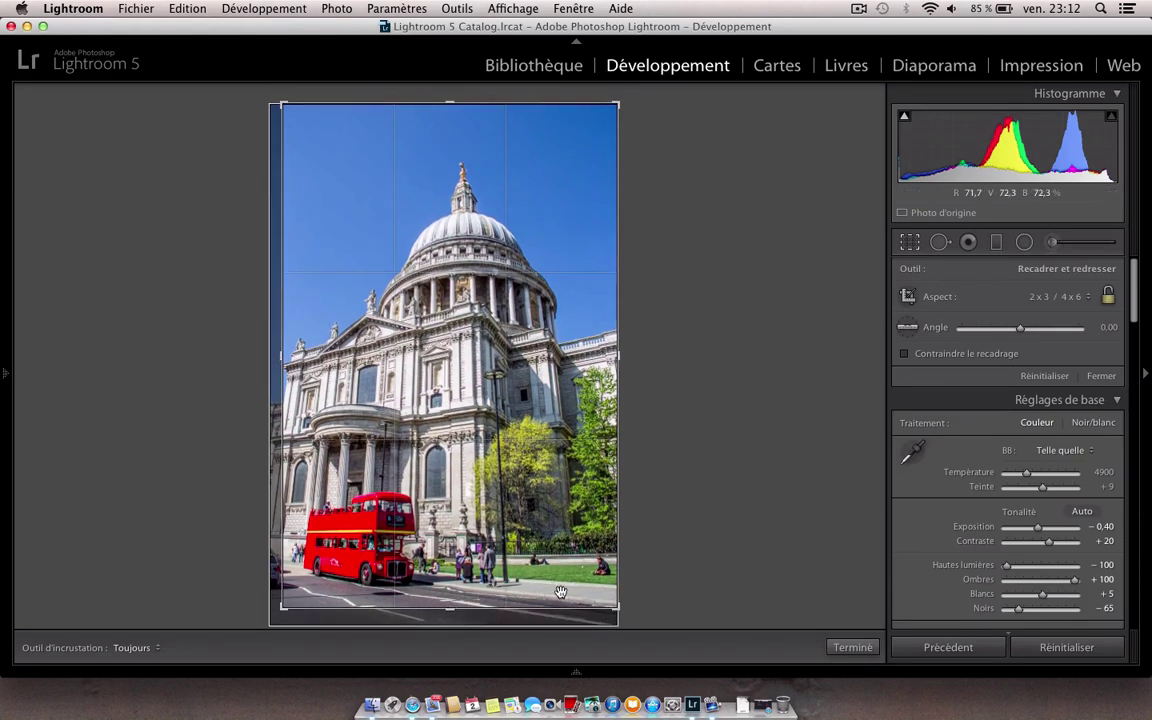
pyautogui.click(836, 648)
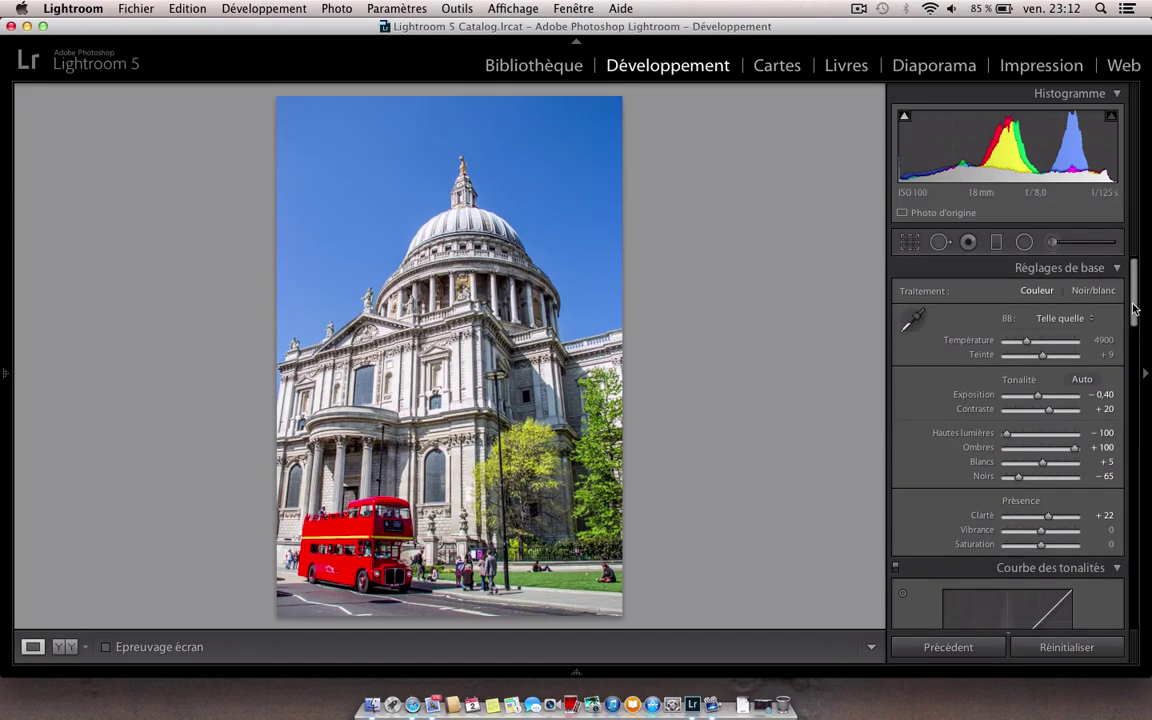
# - Enable the lens correction profile, chromatic aberration removal and Contraindre le recadrage for the photo
pyautogui.moveTo(1134, 310); pyautogui.dragTo(1126, 527)
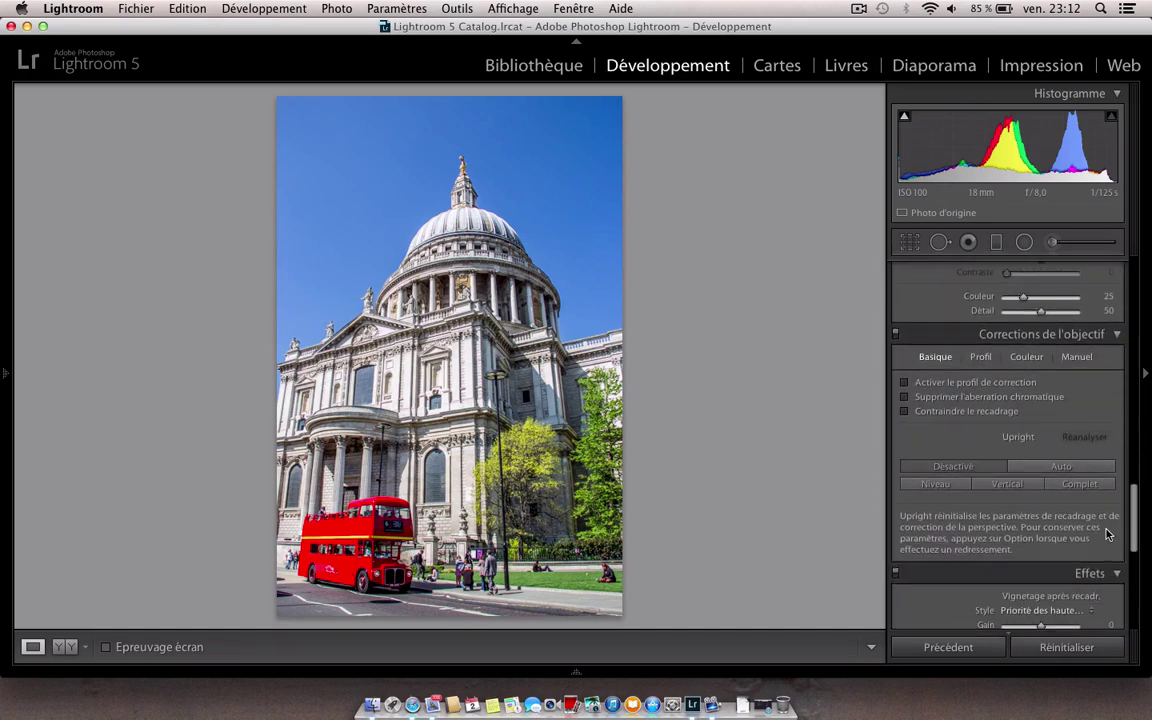
pyautogui.click(905, 383)
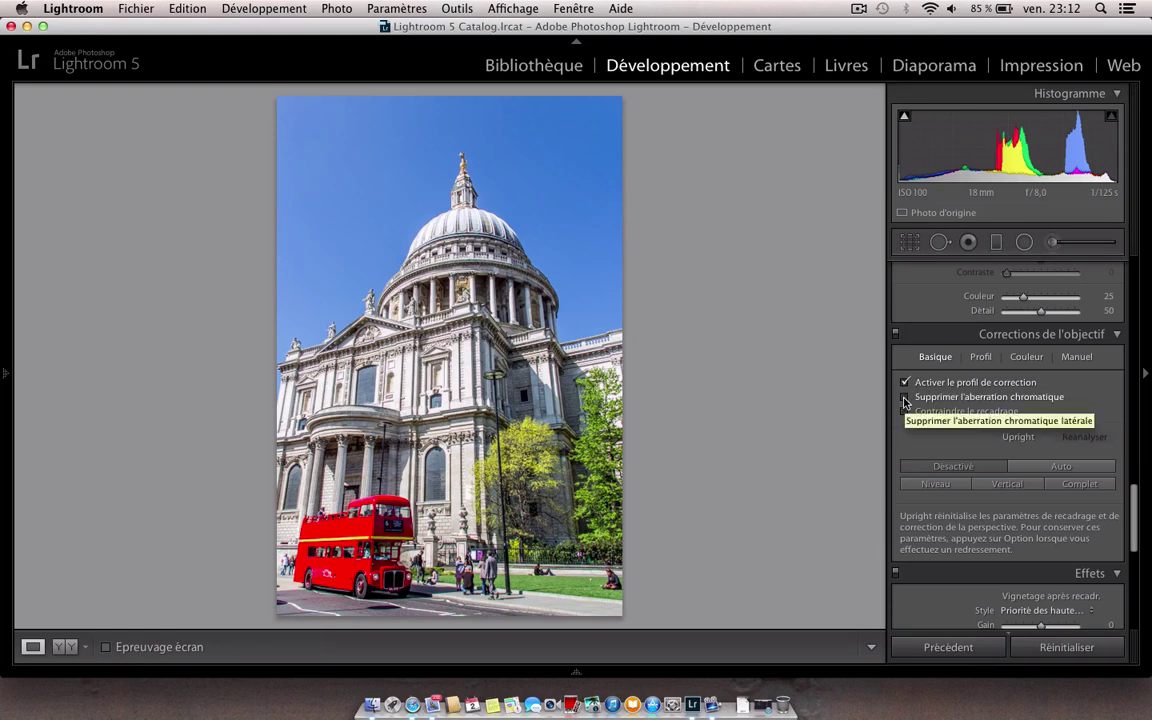
pyautogui.click(905, 399)
pyautogui.click(905, 412)
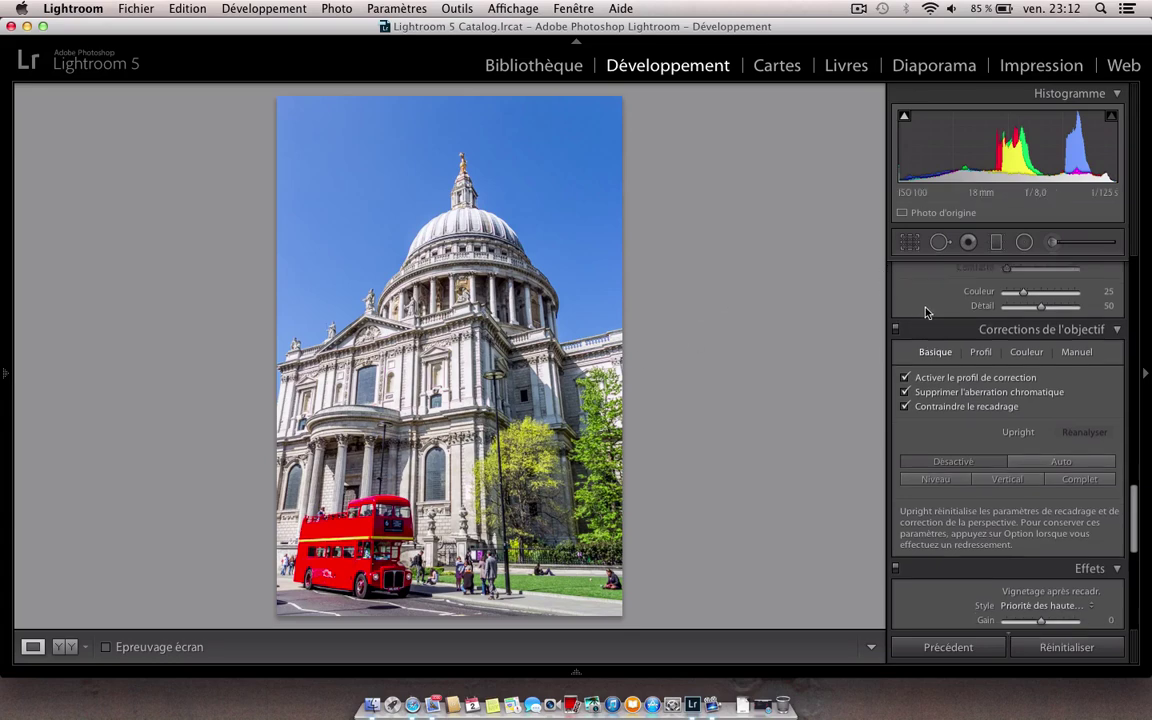
# - Straighten the photo with the Redressement tool along a vertical edge in the middle of the cathedral façade and apply the crop
pyautogui.scroll(-5, 926, 310)
pyautogui.scroll(10, 928, 303)
pyautogui.scroll(2, 928, 300)
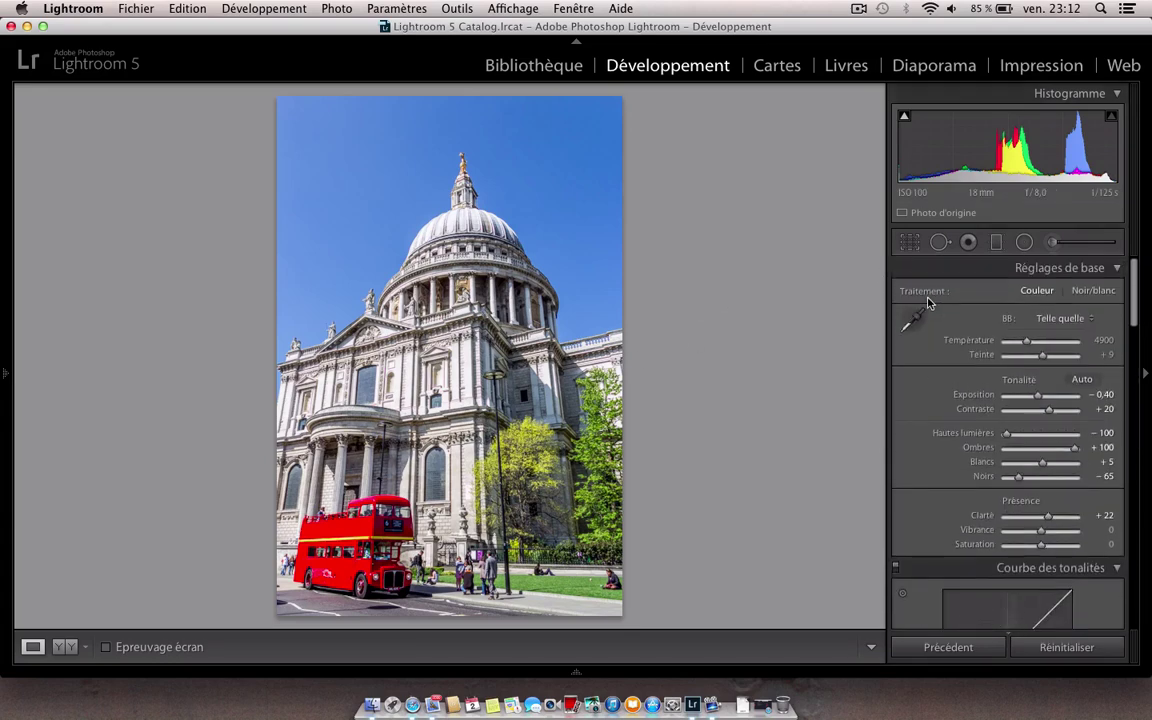
pyautogui.click(912, 245)
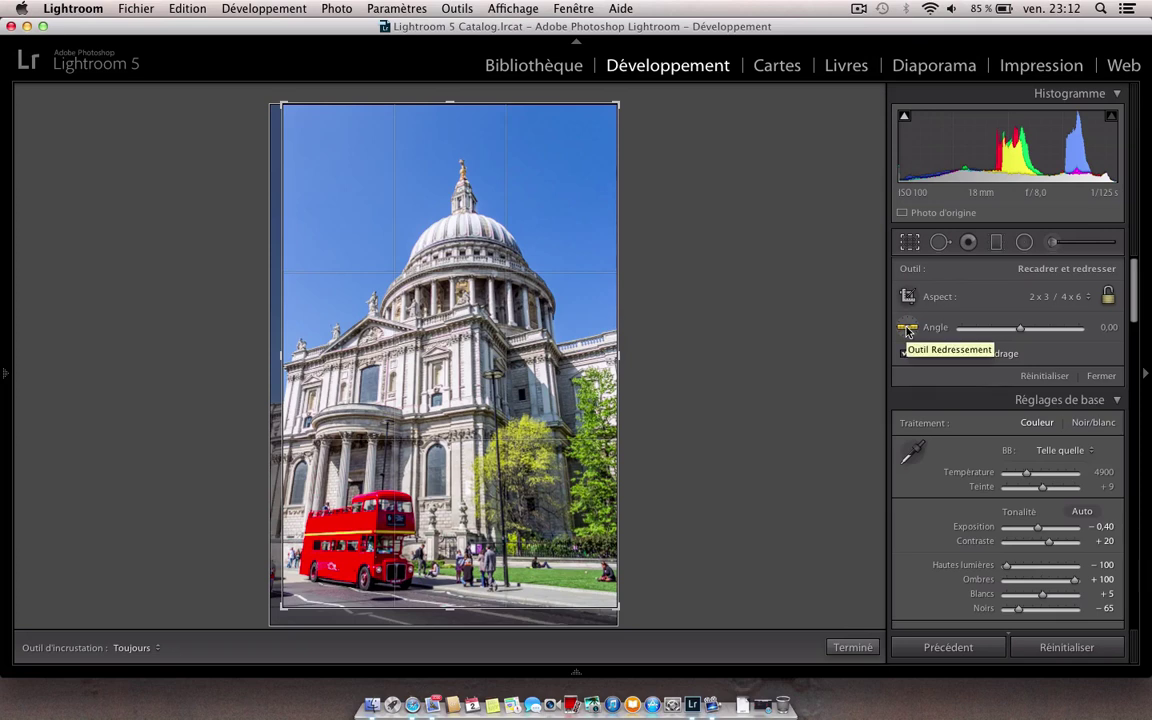
pyautogui.click(907, 329)
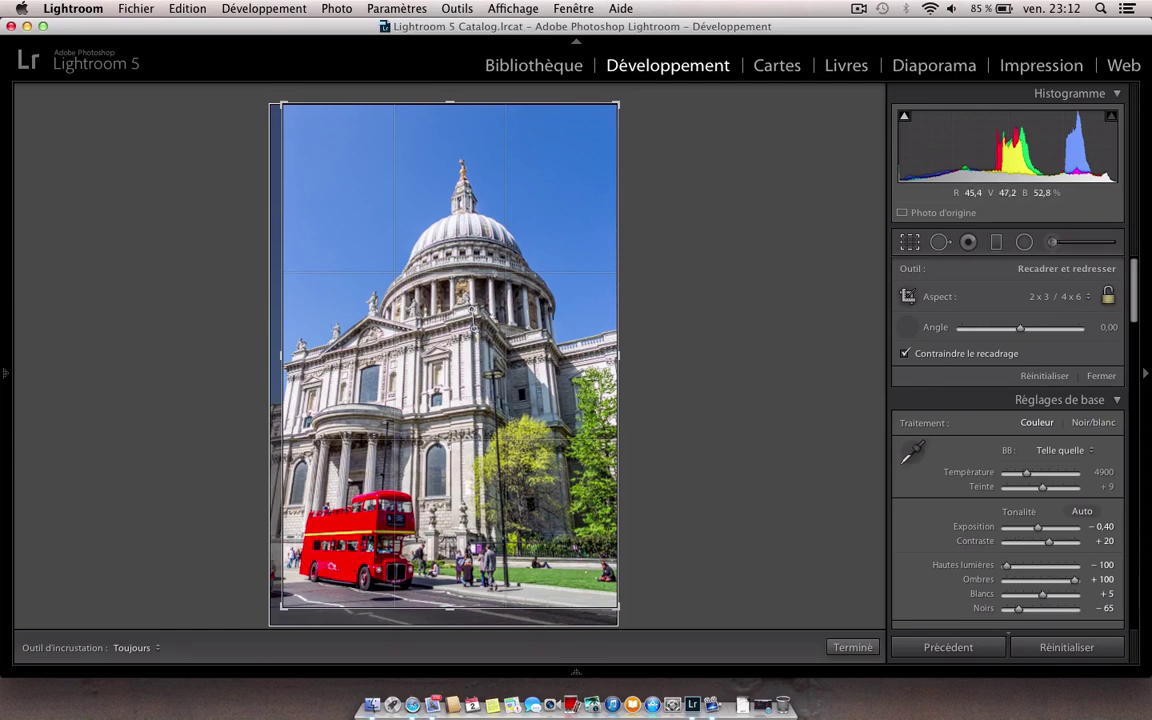
pyautogui.moveTo(471, 310); pyautogui.dragTo(477, 521)
pyautogui.press('Return')
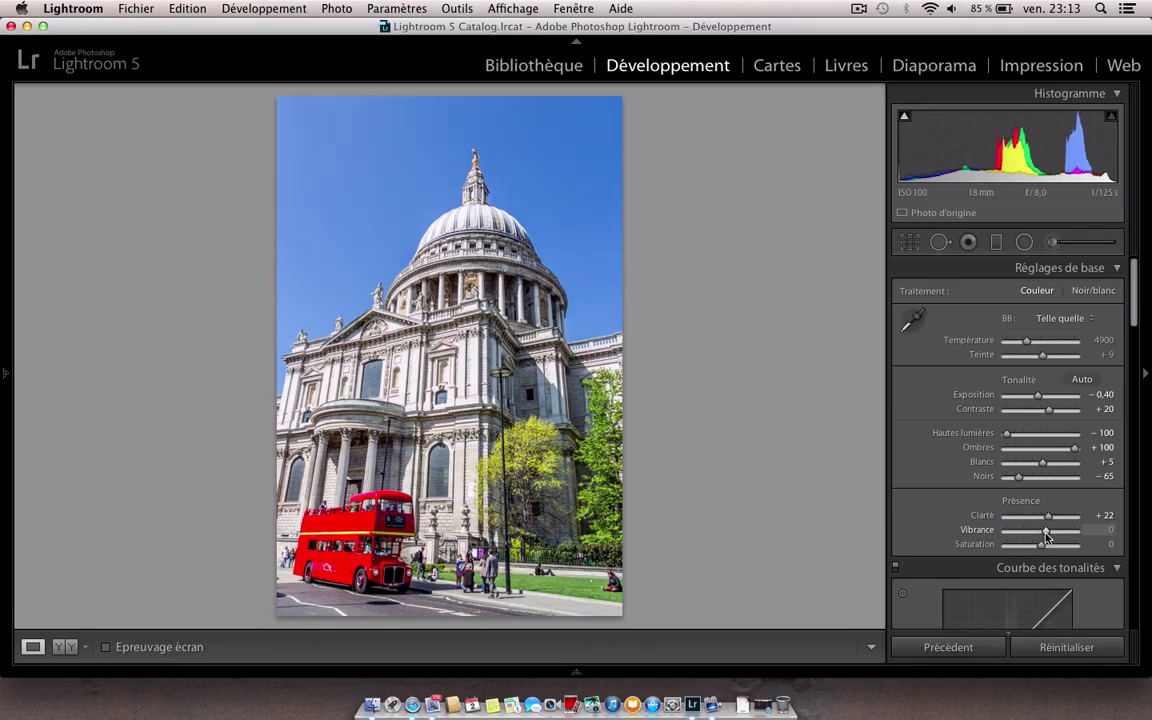
# - Set Vibrance to +6 for the cathedral photo
pyautogui.moveTo(1045, 533); pyautogui.dragTo(1047, 534)
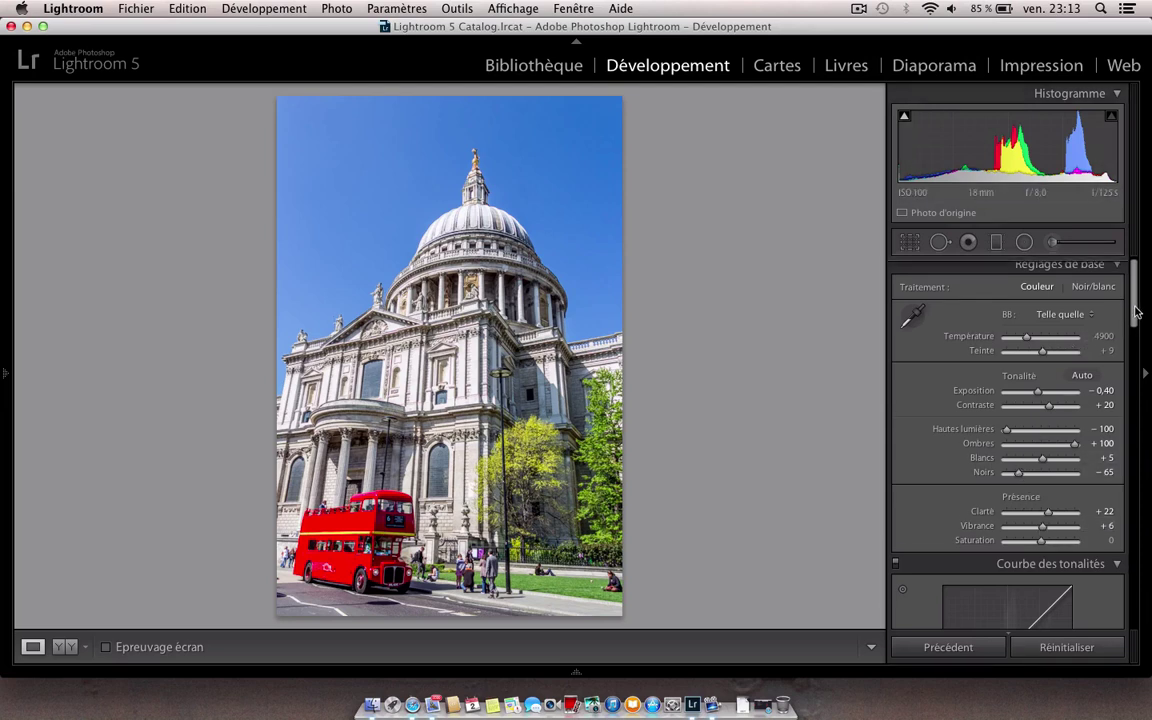
pyautogui.moveTo(1136, 311)
pyautogui.mouseDown()
pyautogui.moveTo(1127, 452)
pyautogui.moveTo(1125, 298)
pyautogui.mouseUp()
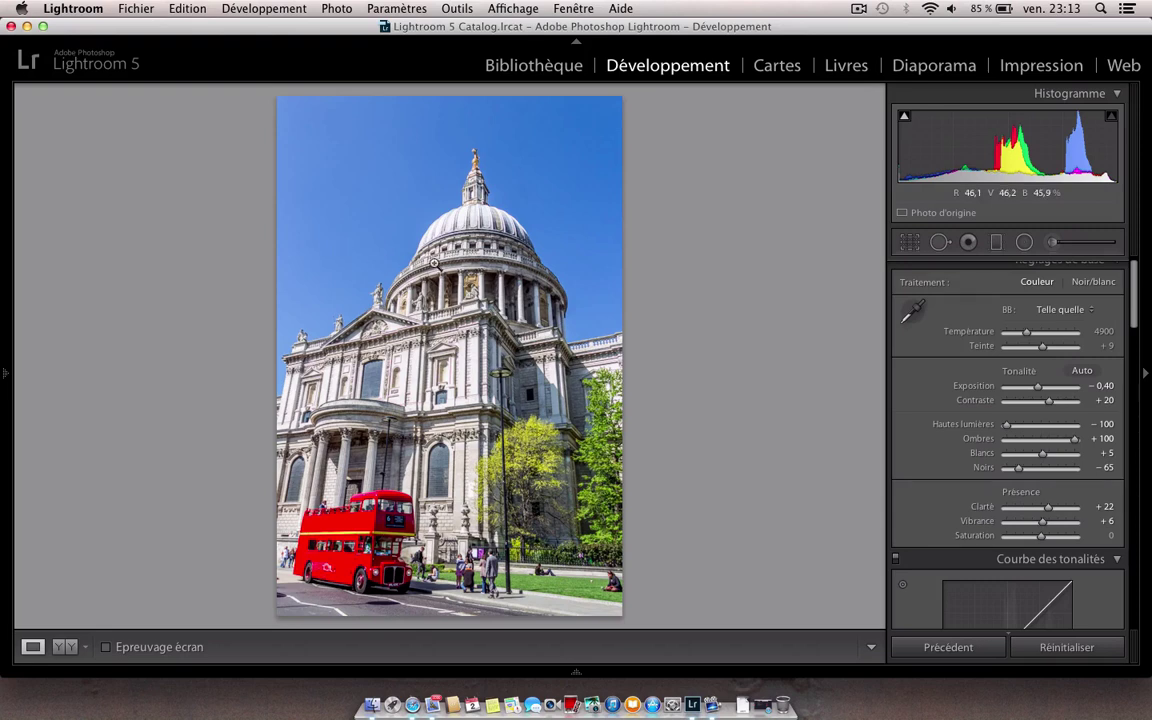
# - Paint over the whole photo with a Saturation adjustment brush at −100, brush size 27,0, with the edit pins hidden
pyautogui.click(1054, 244)
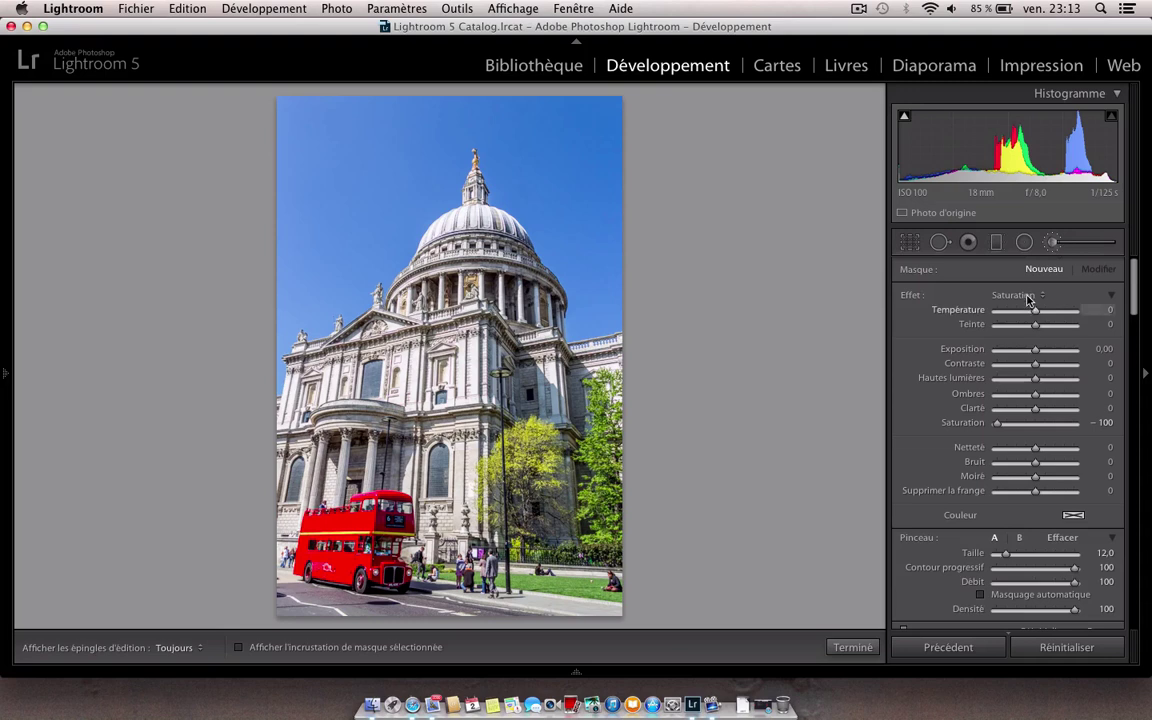
pyautogui.click(1018, 296)
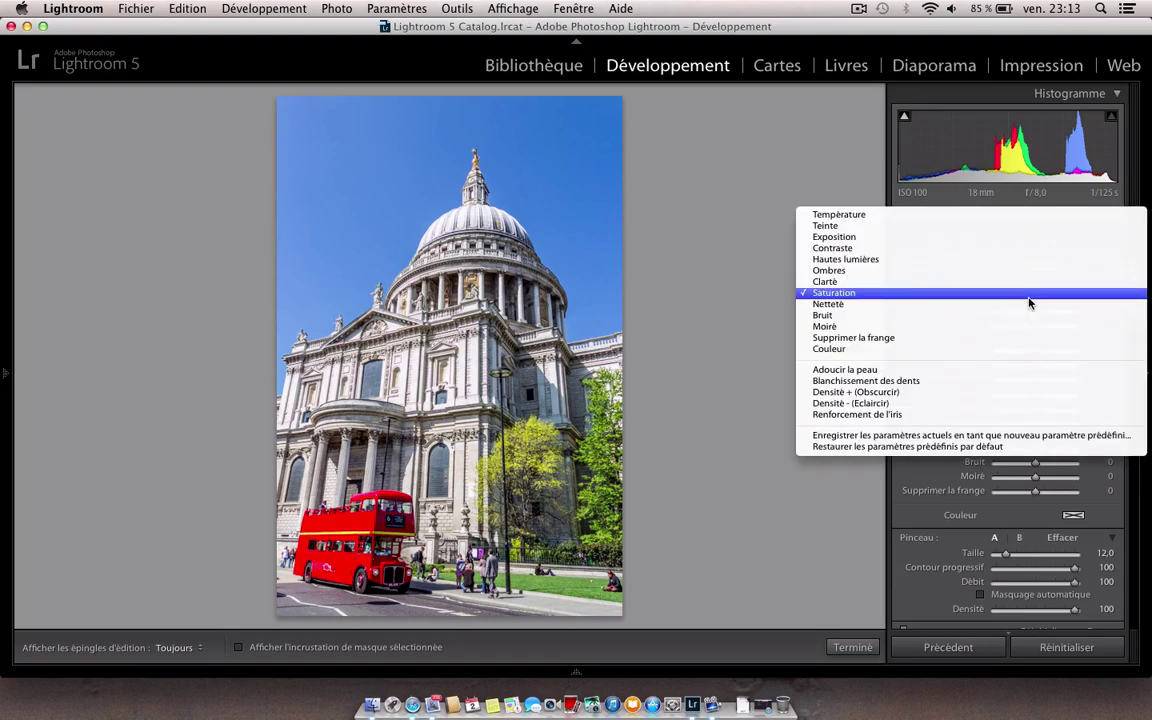
pyautogui.click(836, 293)
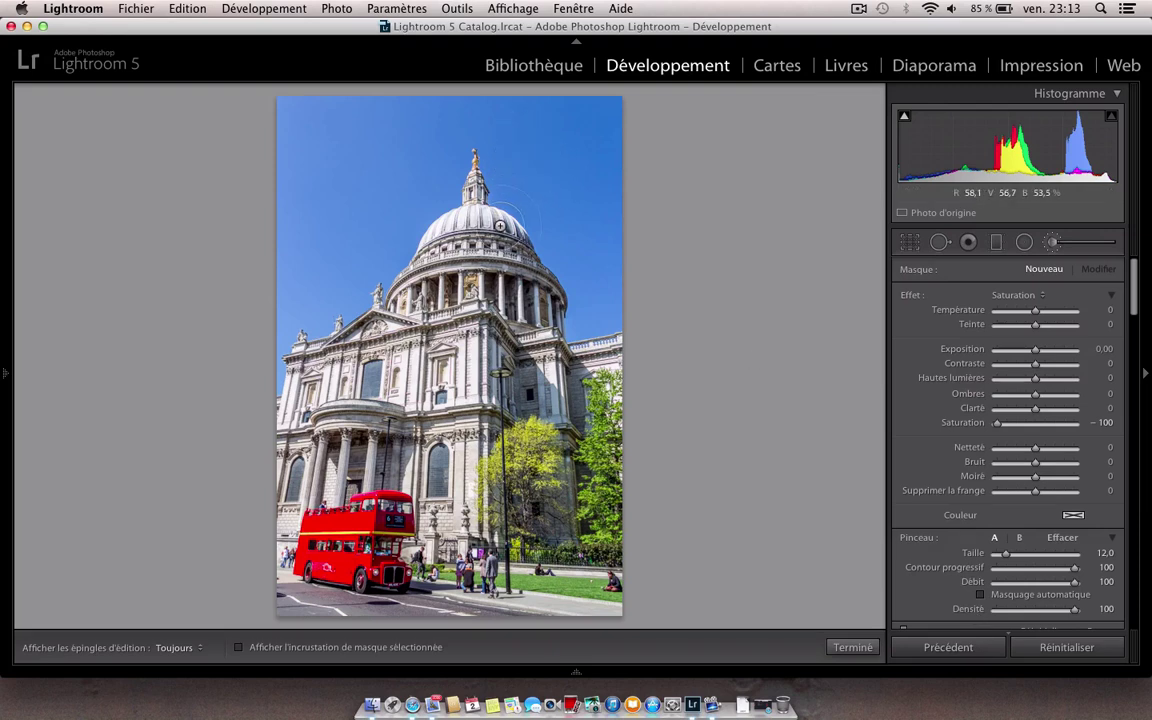
pyautogui.scroll(10, 500, 226)
pyautogui.scroll(4, 301, 121)
pyautogui.moveTo(290, 118)
pyautogui.mouseDown()
pyautogui.moveTo(569, 151)
pyautogui.moveTo(488, 90)
pyautogui.mouseUp()
pyautogui.press('h')
pyautogui.moveTo(520, 180)
pyautogui.mouseDown()
pyautogui.moveTo(340, 200)
pyautogui.moveTo(270, 230)
pyautogui.moveTo(540, 290)
pyautogui.mouseUp()
pyautogui.moveTo(682, 314)
pyautogui.mouseDown()
pyautogui.moveTo(300, 280)
pyautogui.moveTo(285, 300)
pyautogui.moveTo(490, 400)
pyautogui.moveTo(610, 430)
pyautogui.moveTo(520, 400)
pyautogui.moveTo(300, 470)
pyautogui.moveTo(520, 480)
pyautogui.moveTo(570, 537)
pyautogui.moveTo(320, 500)
pyautogui.moveTo(270, 512)
pyautogui.moveTo(420, 605)
pyautogui.moveTo(562, 568)
pyautogui.mouseUp()
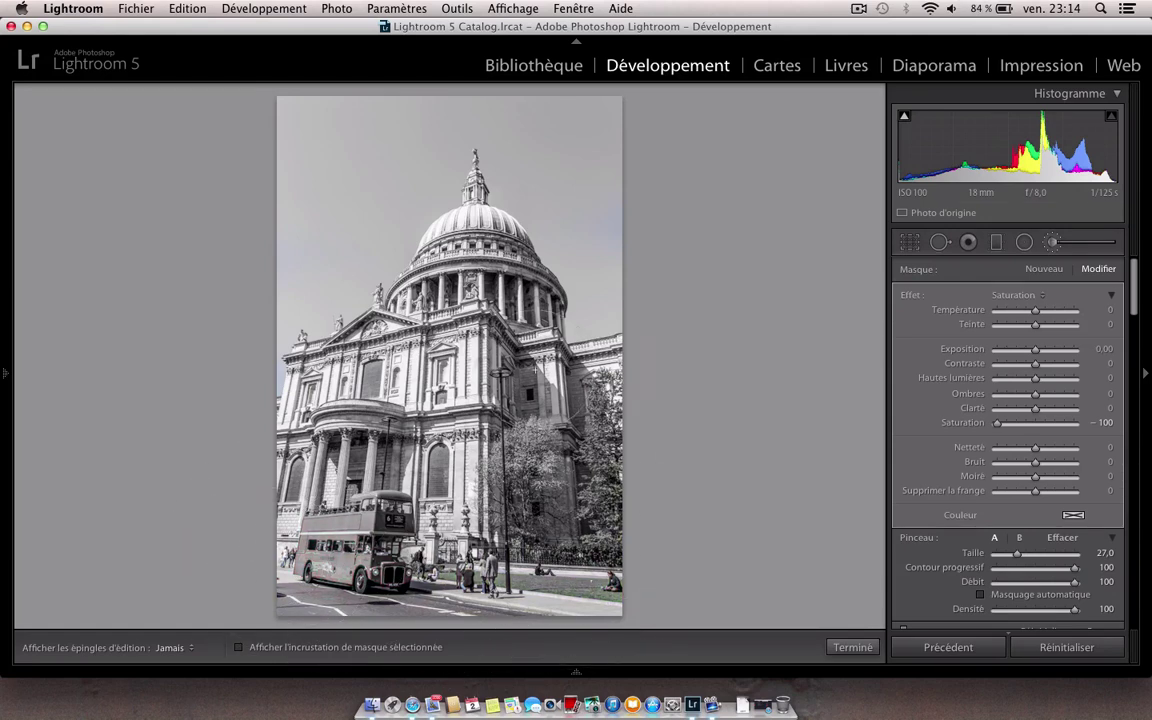
# - Erase the desaturation mask over the double-decker bus with the Effacer brush at size 2,0 to restore its red colour
pyautogui.press('h')
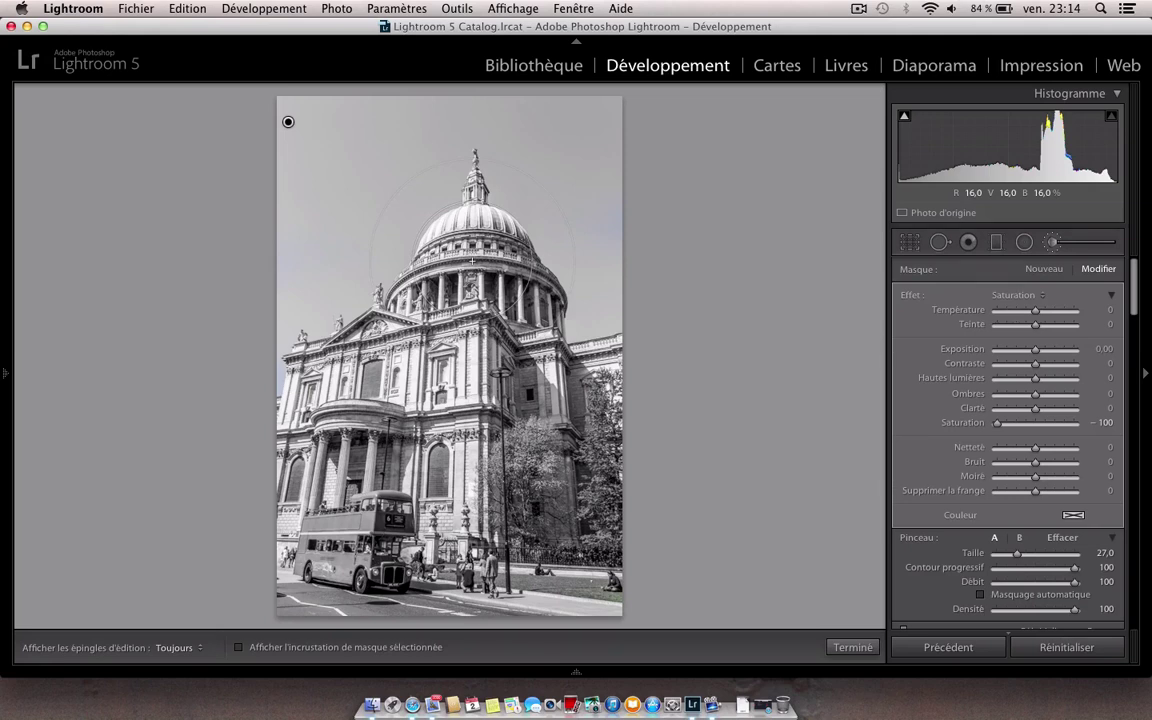
pyautogui.press('alt')
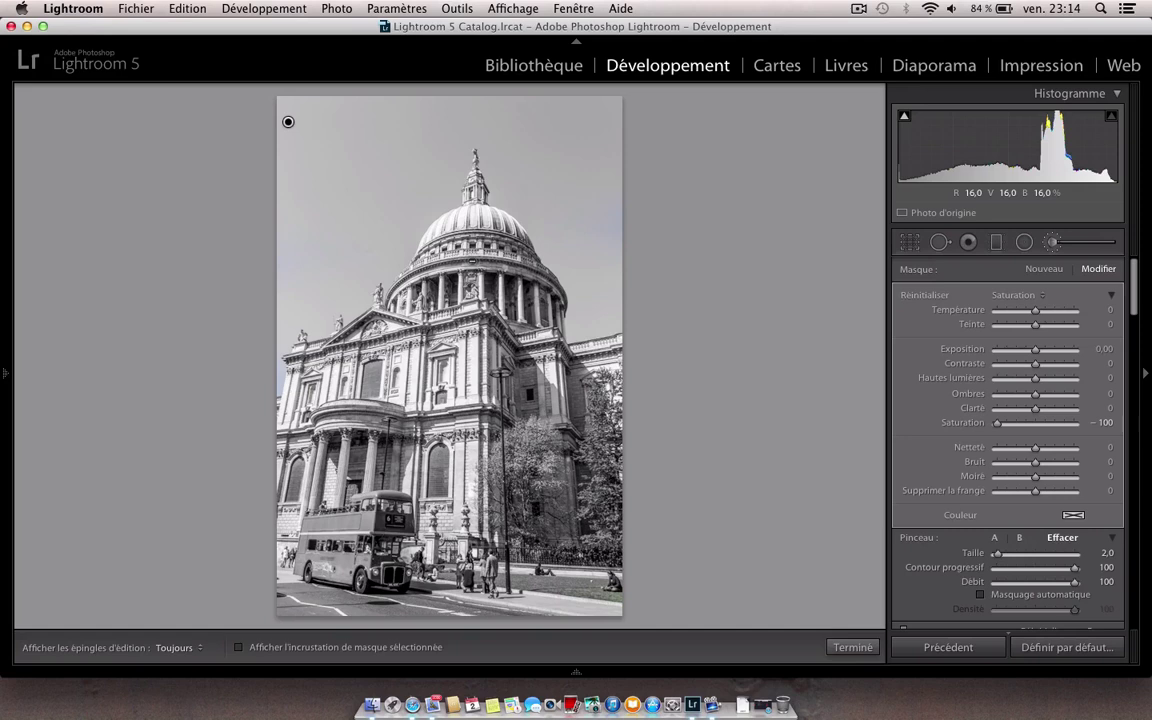
pyautogui.press('alt')
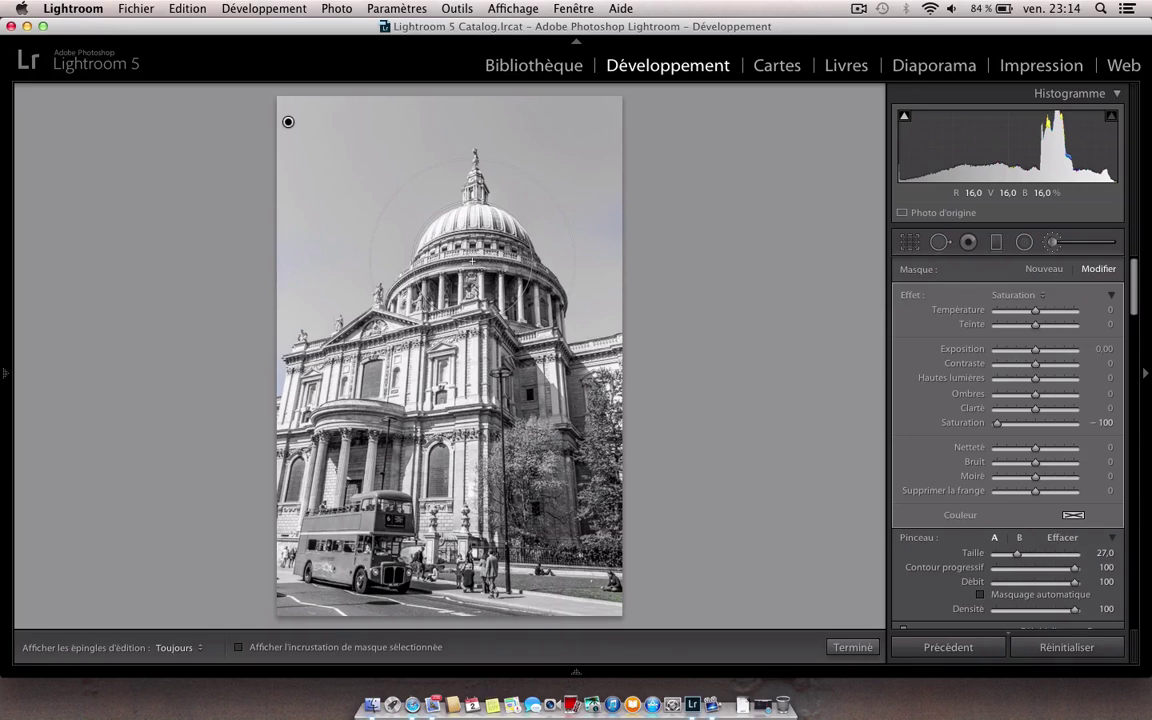
pyautogui.press('alt')
pyautogui.press('alt')
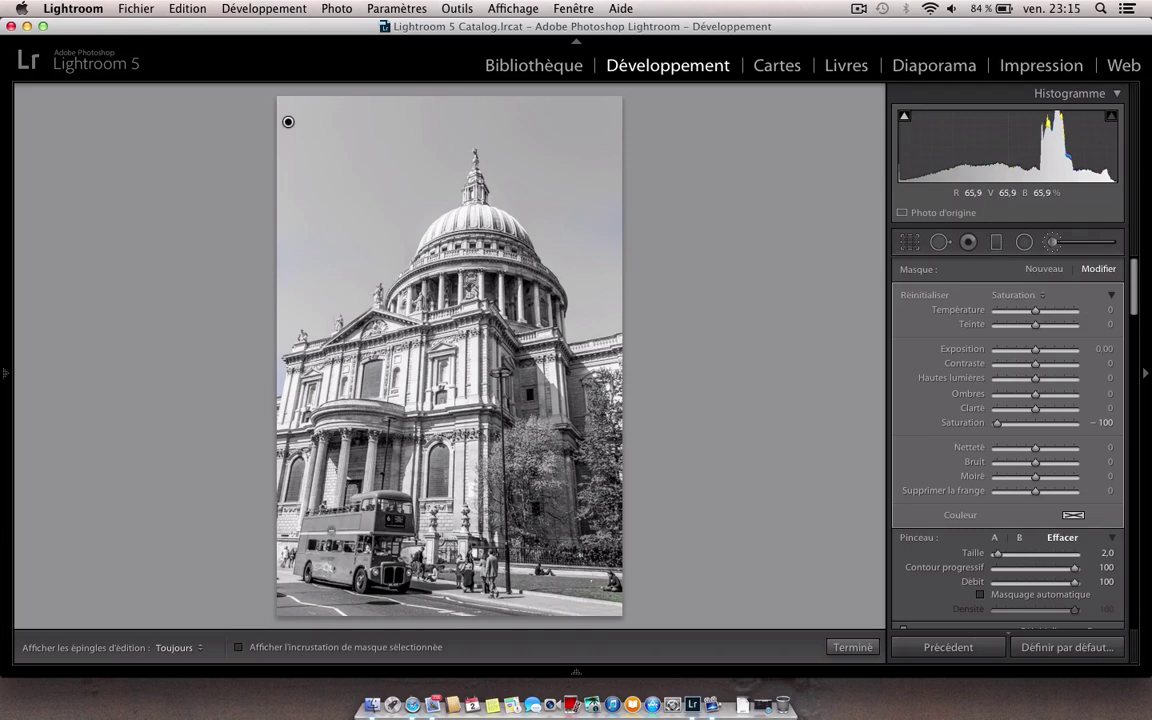
pyautogui.press('h')
pyautogui.moveTo(325, 533)
pyautogui.mouseDown()
pyautogui.moveTo(364, 526)
pyautogui.moveTo(340, 517)
pyautogui.moveTo(374, 494)
pyautogui.moveTo(362, 495)
pyautogui.mouseUp()
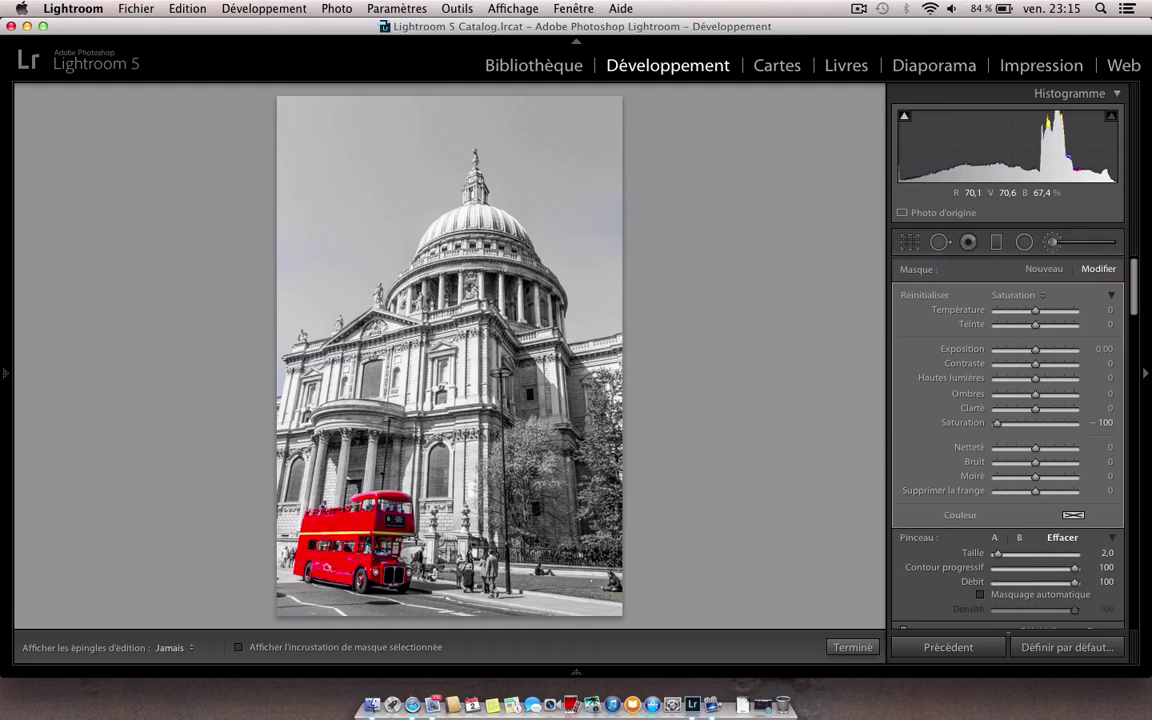
# - Erase a small patch of the desaturation mask on the tree and paint it back with the size 27,0 brush
pyautogui.press('h')
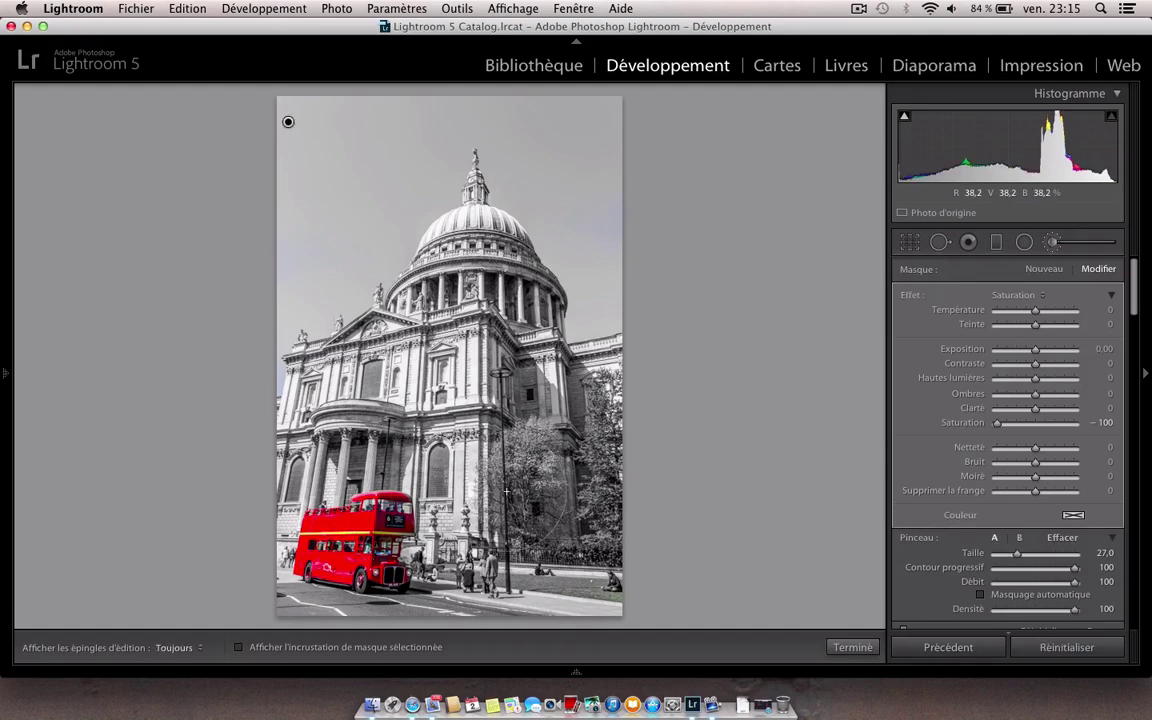
pyautogui.press('h')
pyautogui.press('h')
pyautogui.press('h')
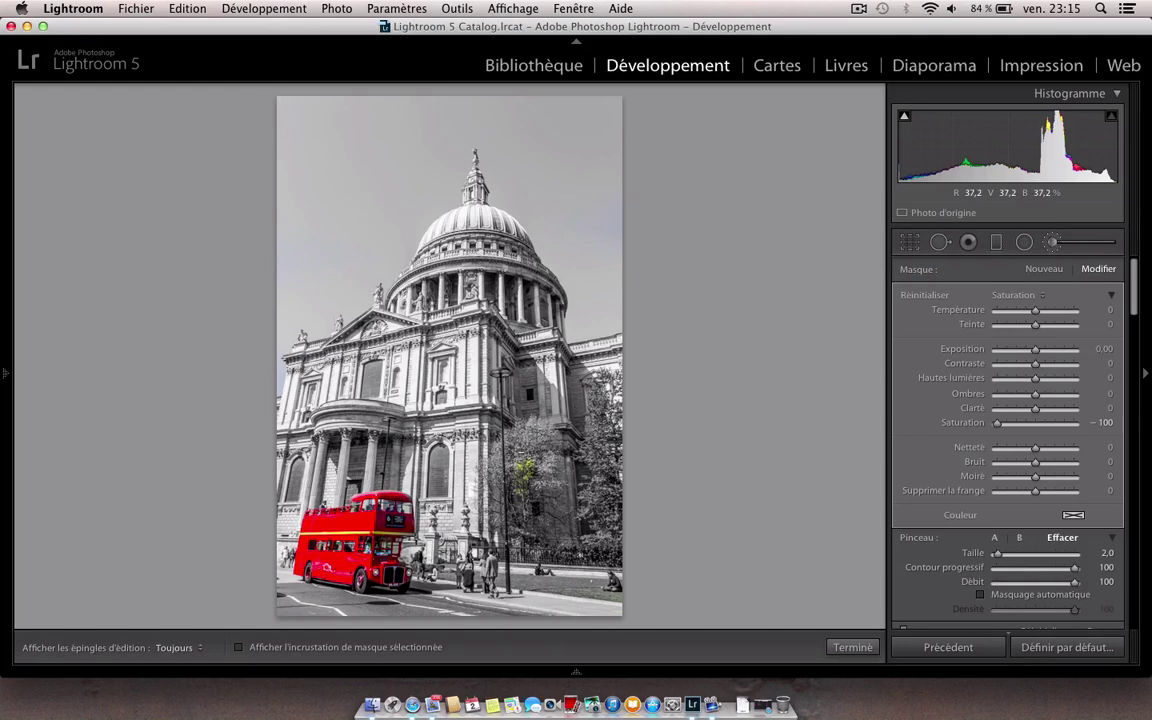
pyautogui.press('h')
pyautogui.press('alt')
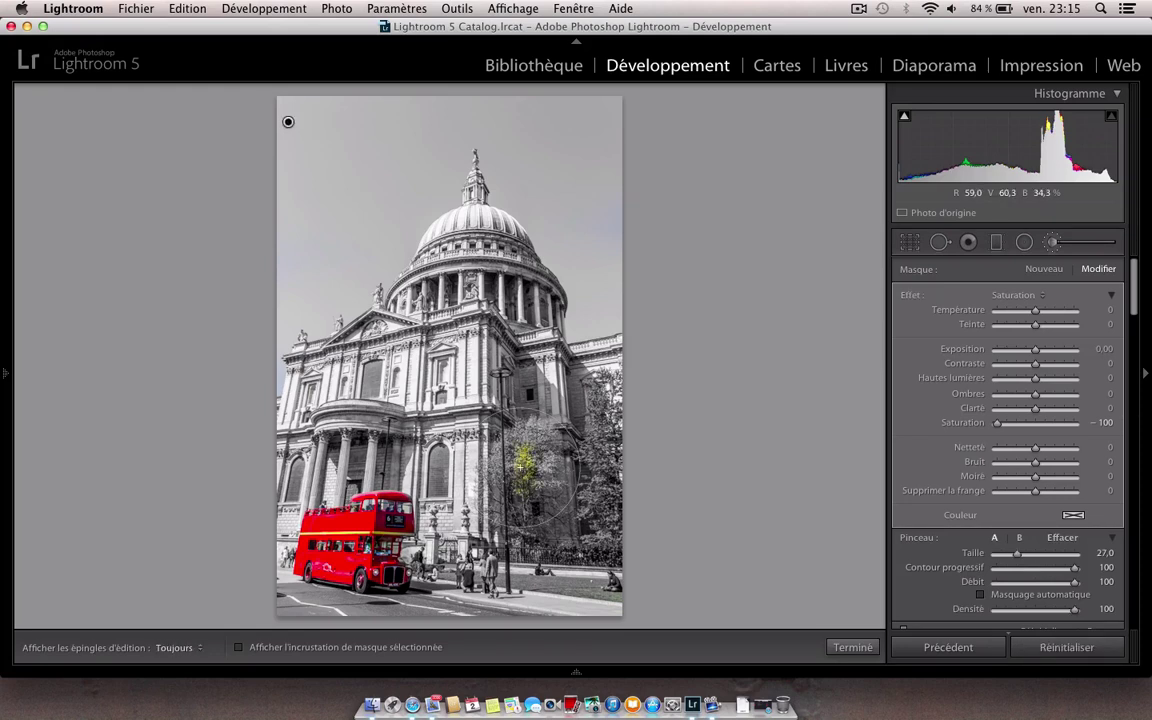
pyautogui.moveTo(522, 462)
pyautogui.mouseDown()
pyautogui.moveTo(470, 445)
pyautogui.moveTo(505, 405)
pyautogui.moveTo(470, 470)
pyautogui.moveTo(516, 480)
pyautogui.mouseUp()
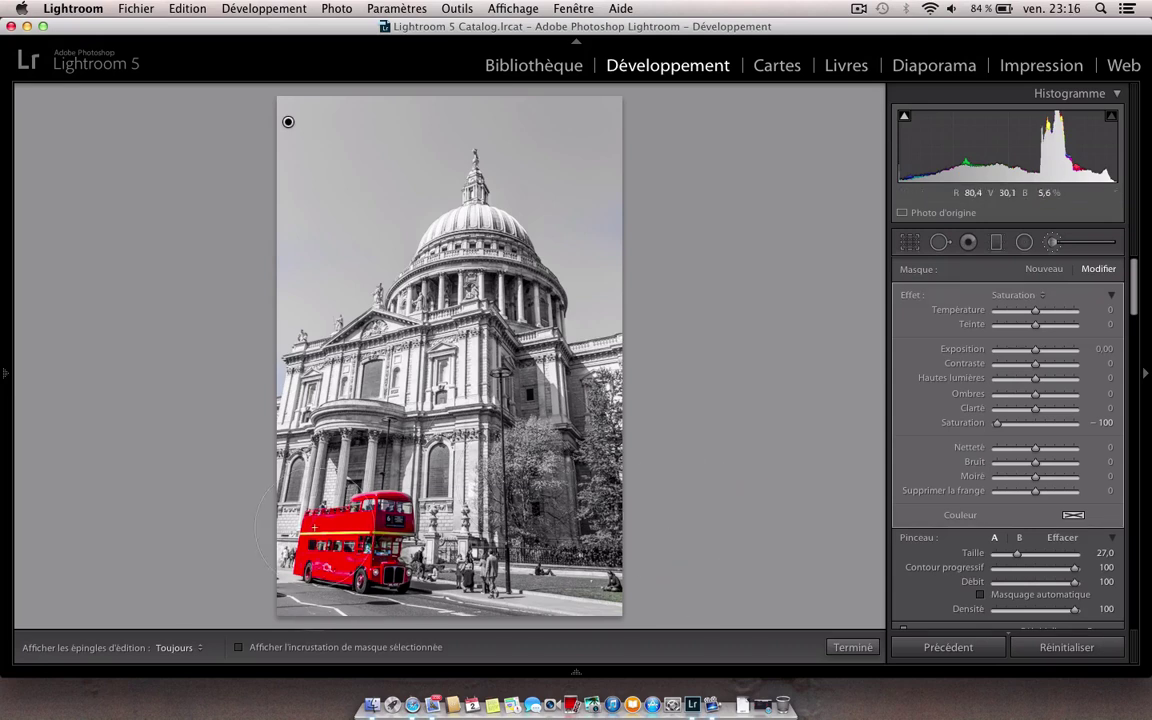
# - Finish the brush edit and examine the bus's edges, windows and wheels up close
pyautogui.click(852, 647)
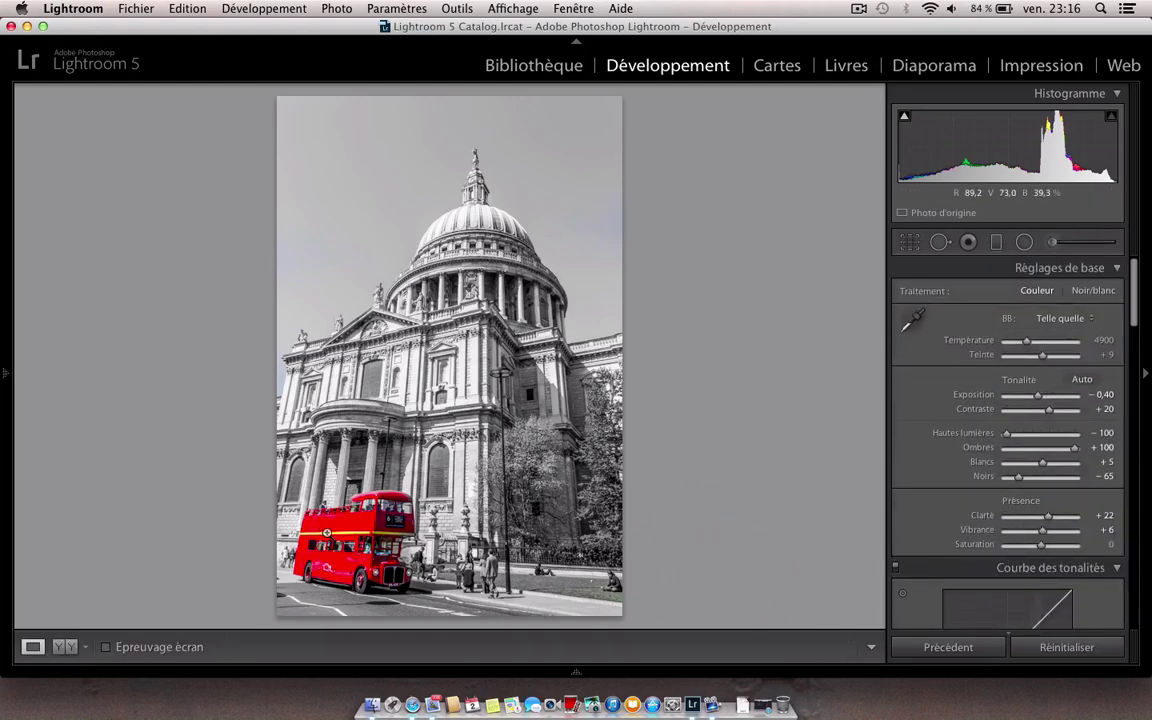
pyautogui.click(326, 533)
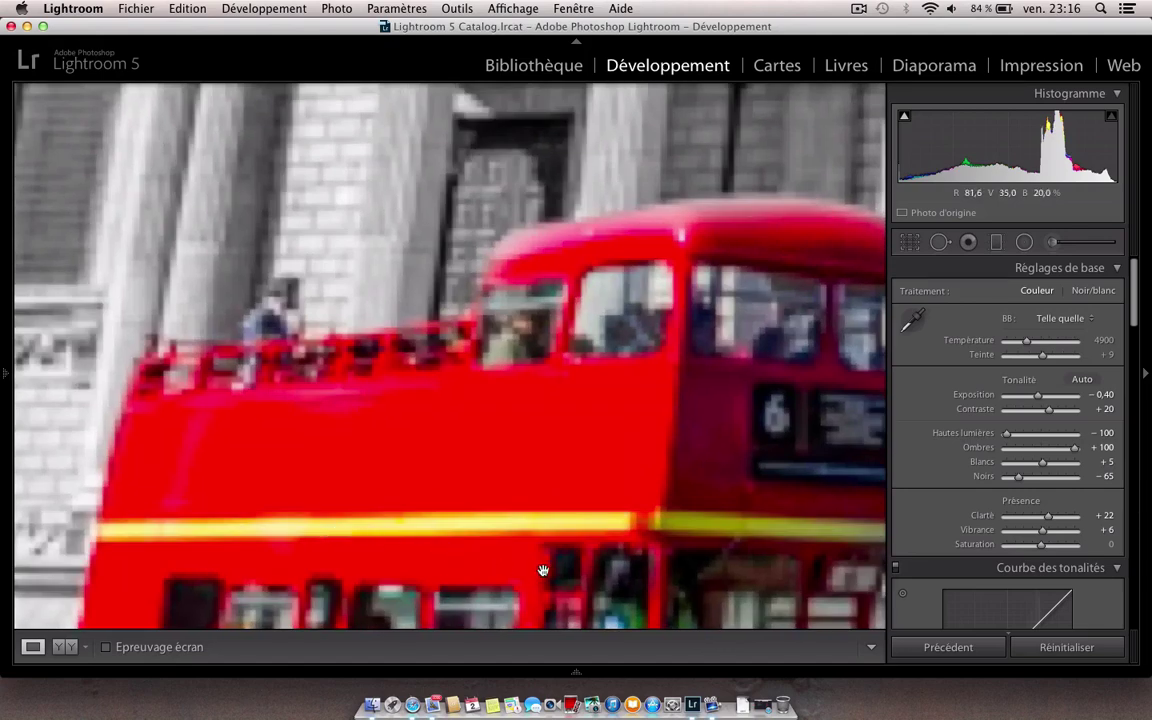
pyautogui.moveTo(553, 523); pyautogui.dragTo(308, 502)
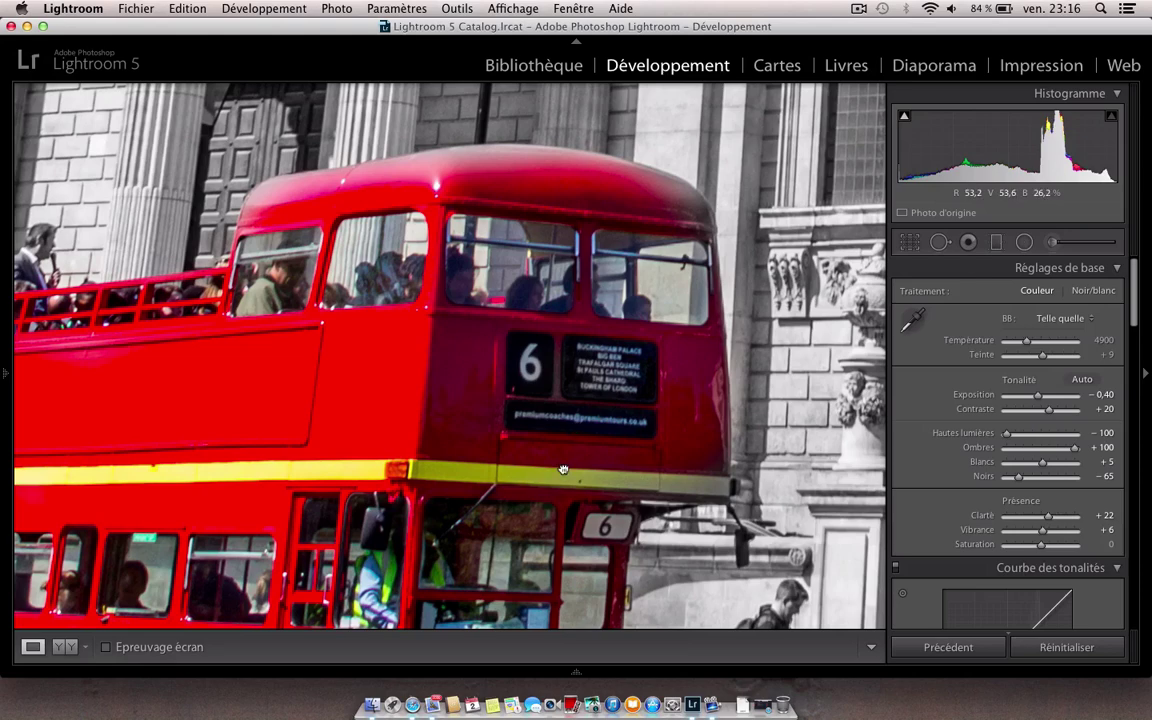
pyautogui.scroll(-10, 564, 470)
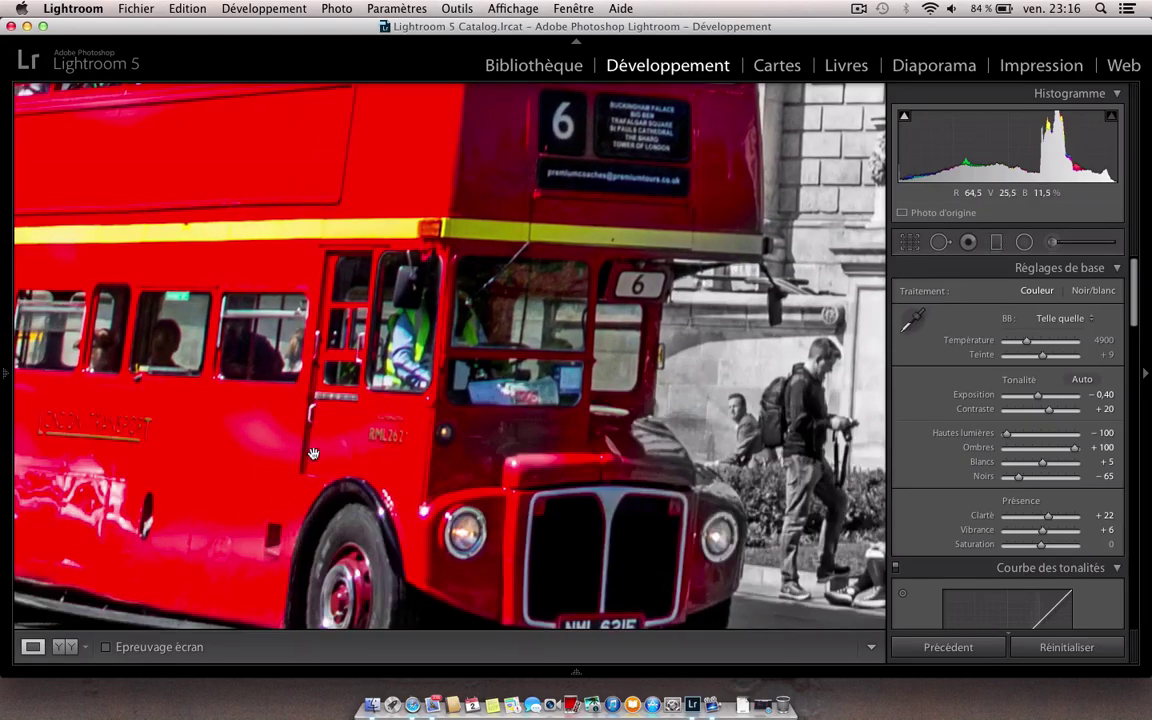
pyautogui.scroll(-5, 313, 454)
pyautogui.hscroll(-5, 440, 234)
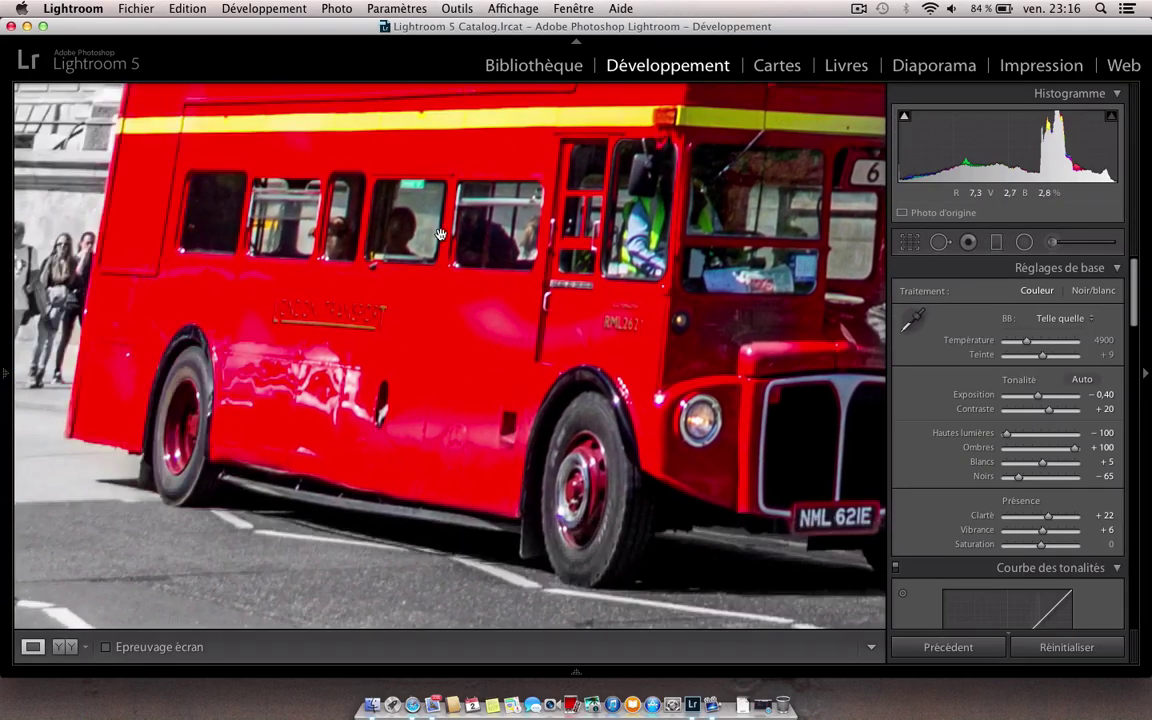
pyautogui.scroll(8, 440, 234)
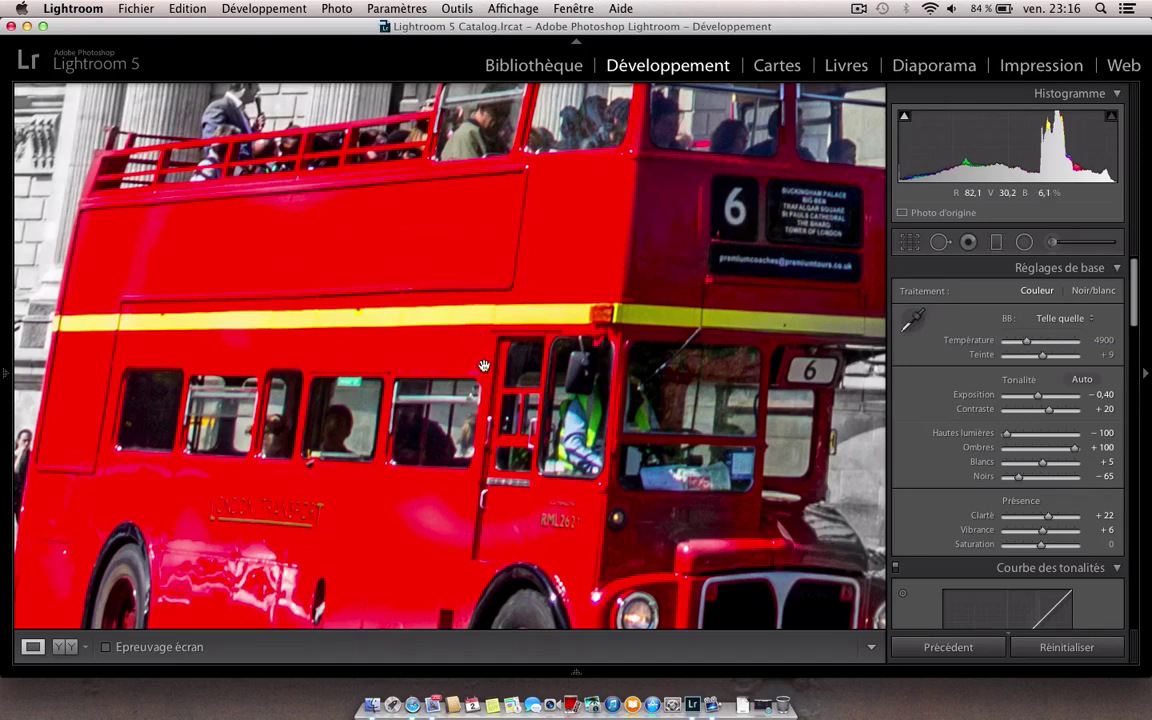
pyautogui.click(569, 420)
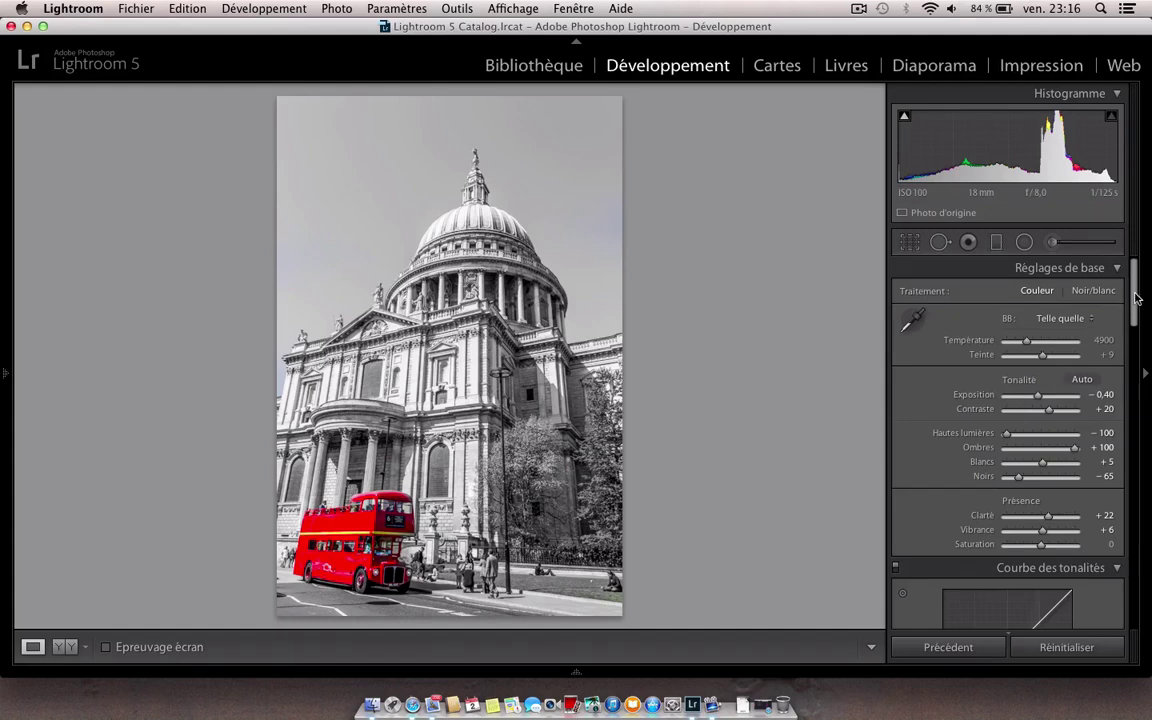
# - Set the noise reduction Luminance to 15
pyautogui.moveTo(1136, 297); pyautogui.dragTo(1131, 418)
pyautogui.scroll(1, 1075, 432)
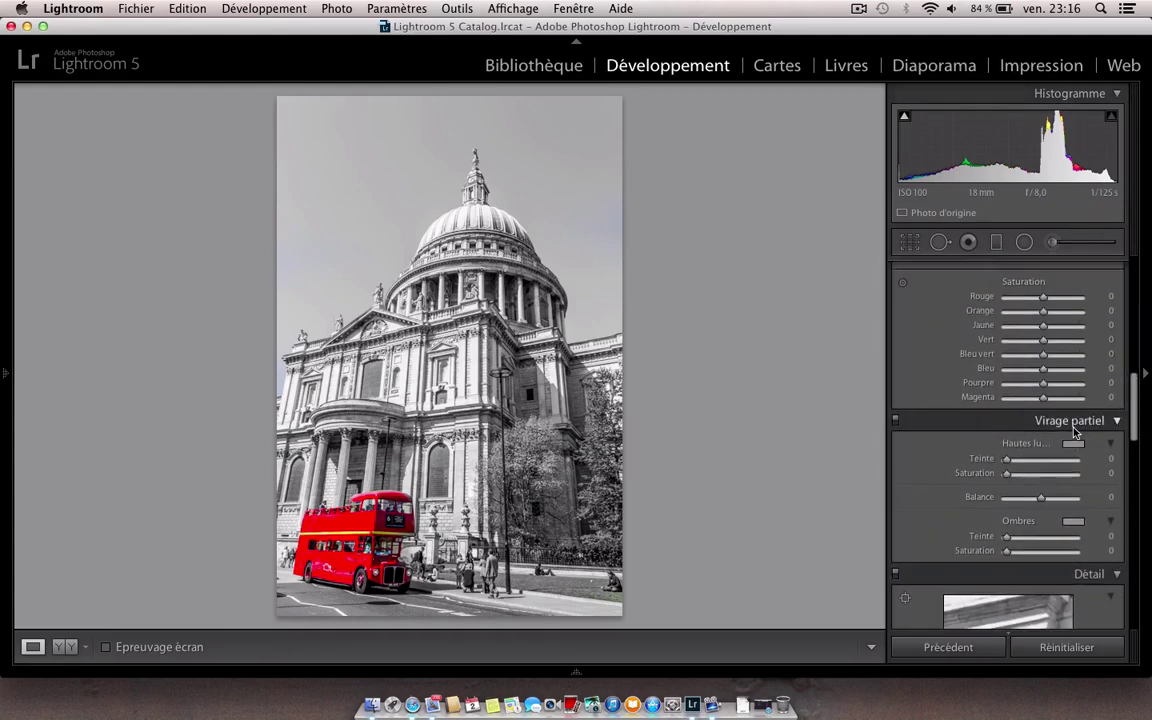
pyautogui.scroll(-5, 1075, 432)
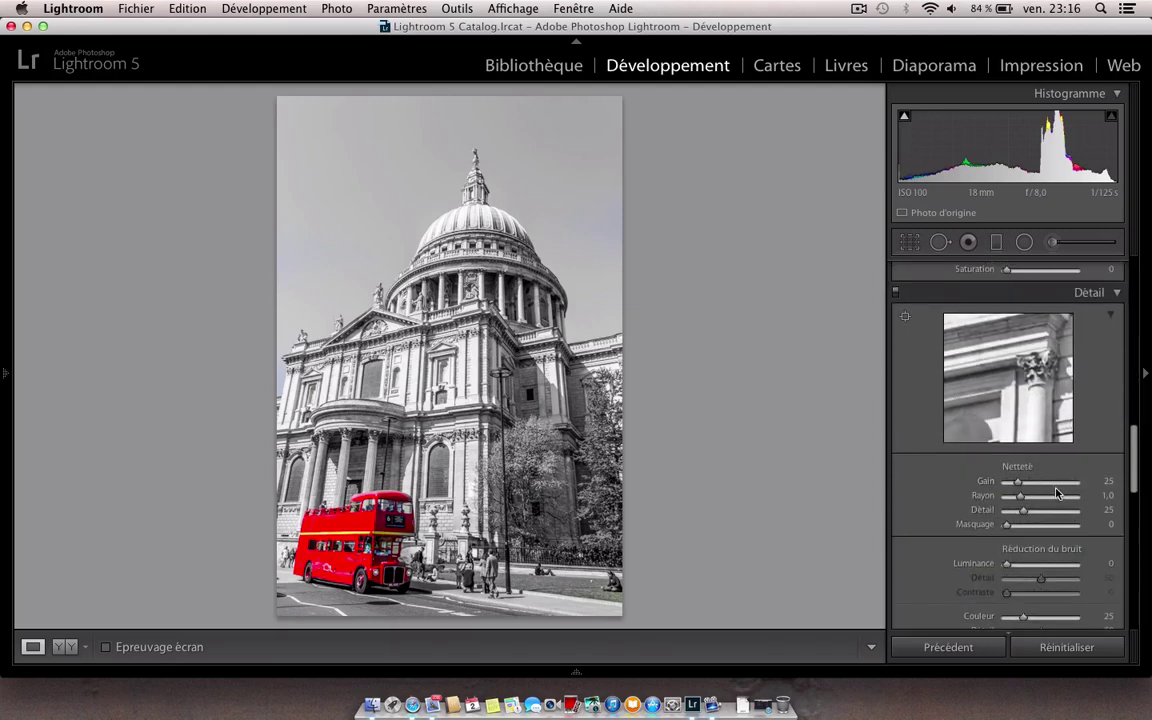
pyautogui.moveTo(1008, 569); pyautogui.dragTo(1015, 569)
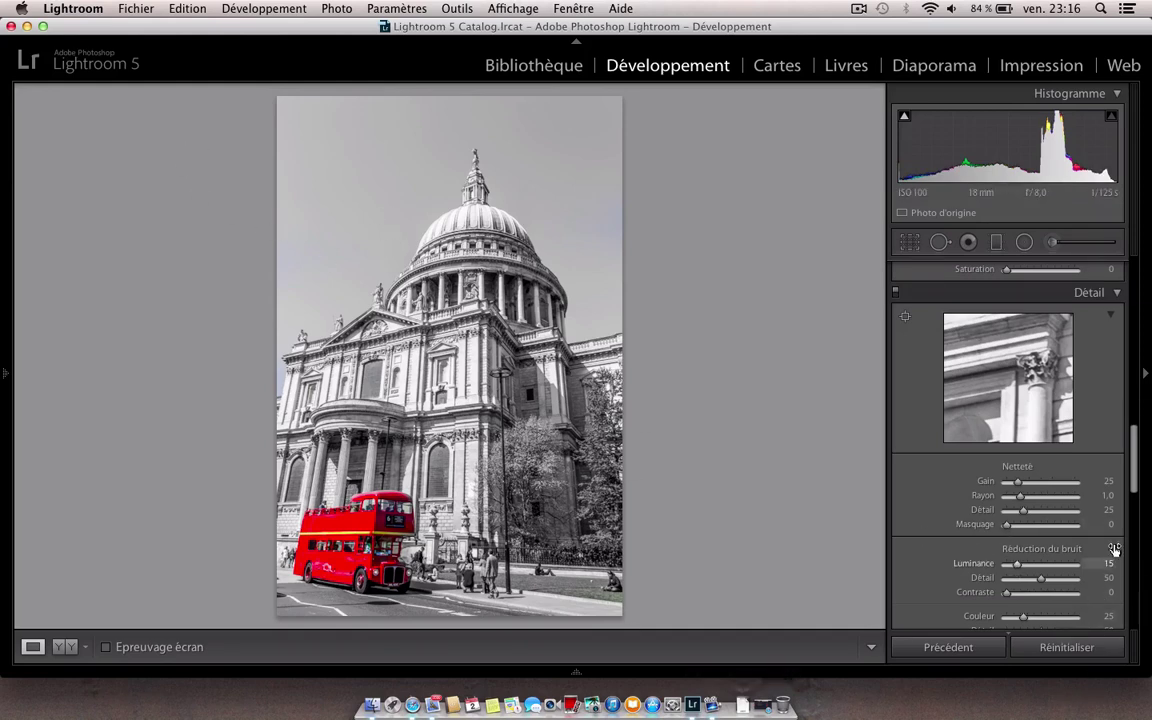
# - Darken the photo's corners with a post-crop vignette, setting its Gain to −25
pyautogui.scroll(-1, 1134, 487)
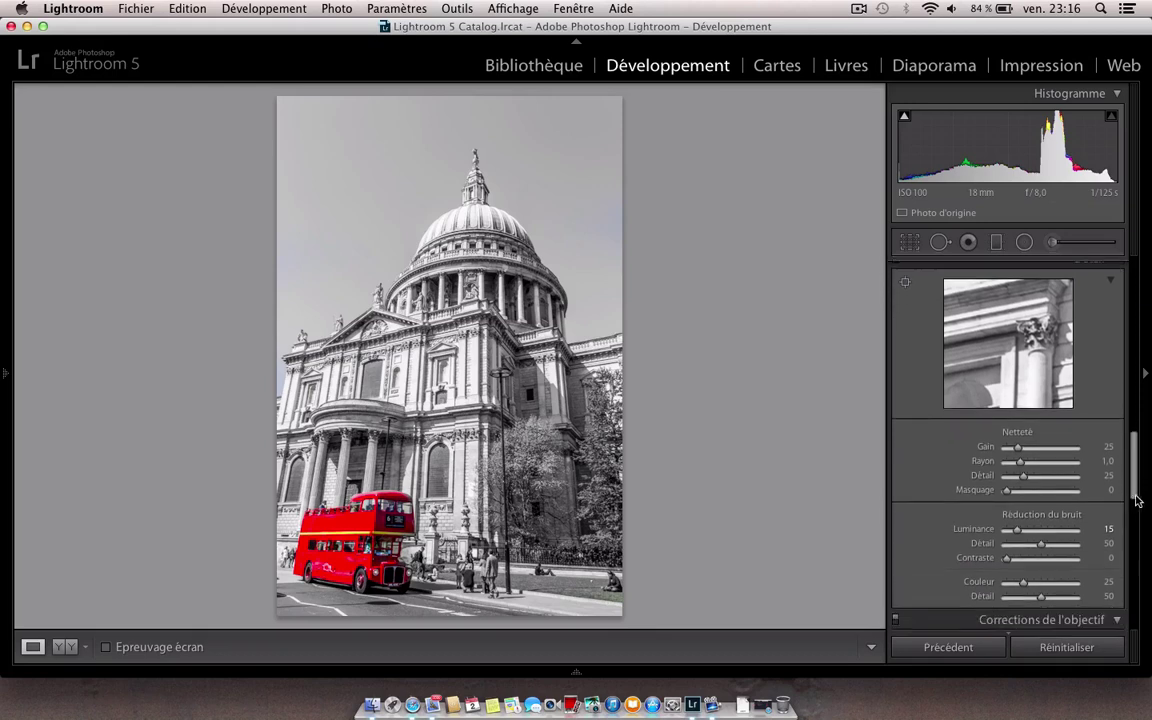
pyautogui.scroll(2, 1061, 520)
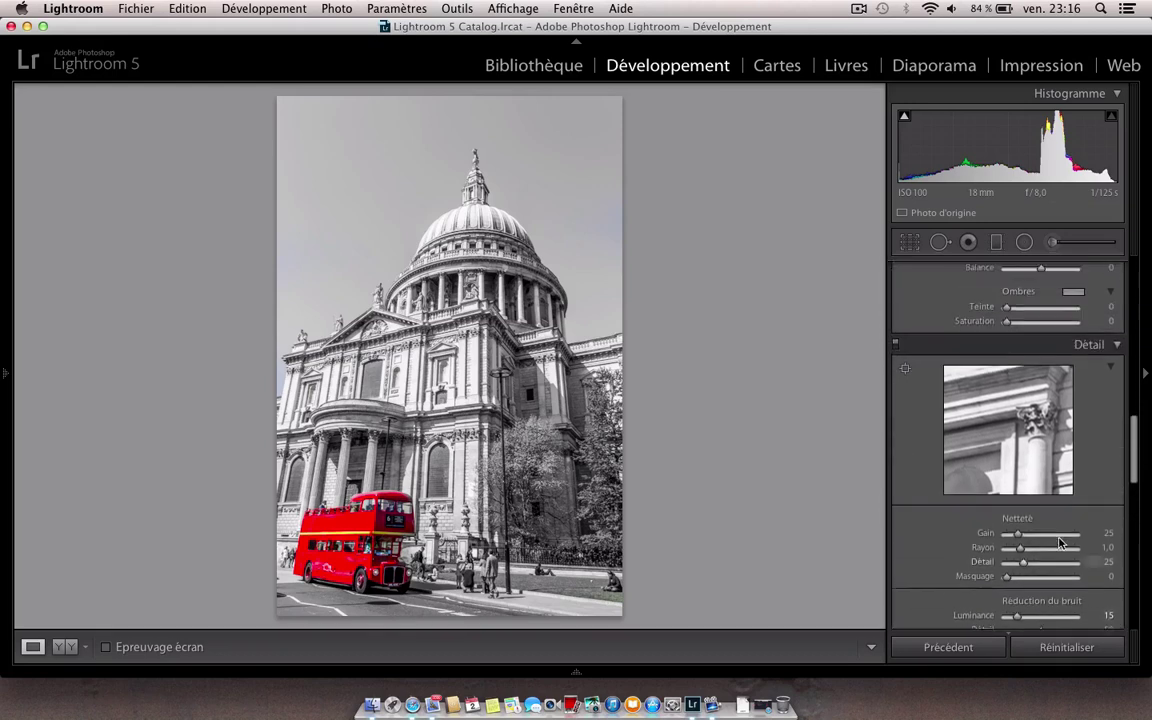
pyautogui.scroll(-6, 1061, 530)
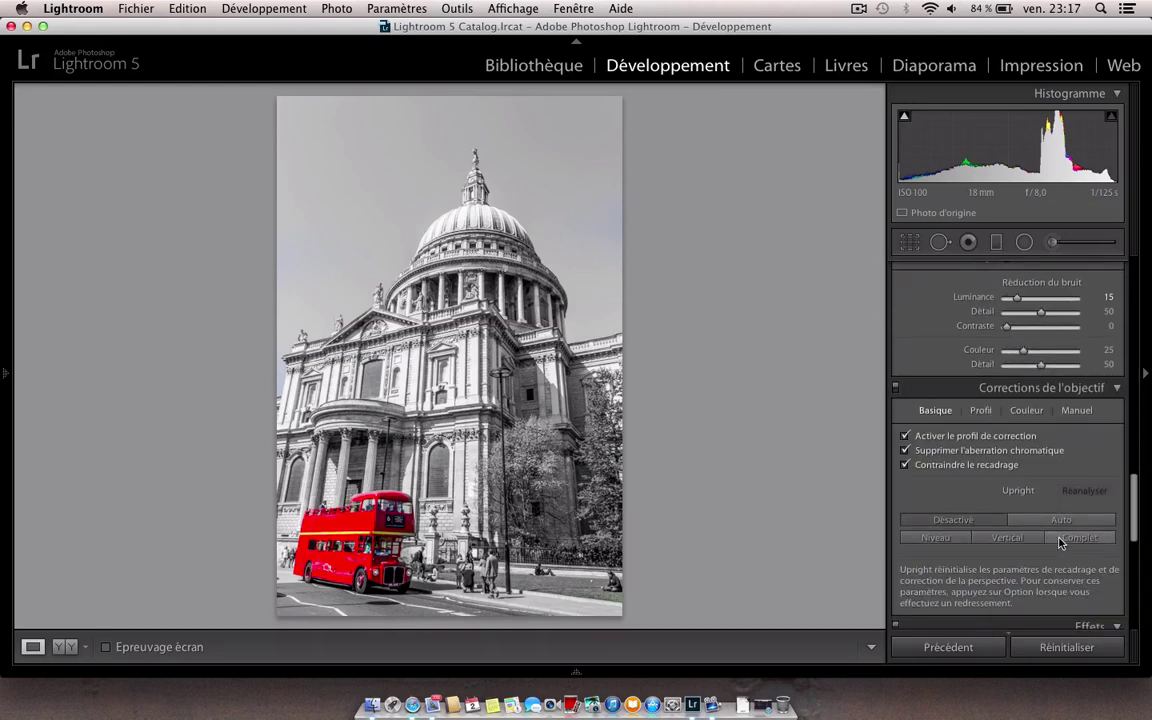
pyautogui.scroll(-5, 1061, 542)
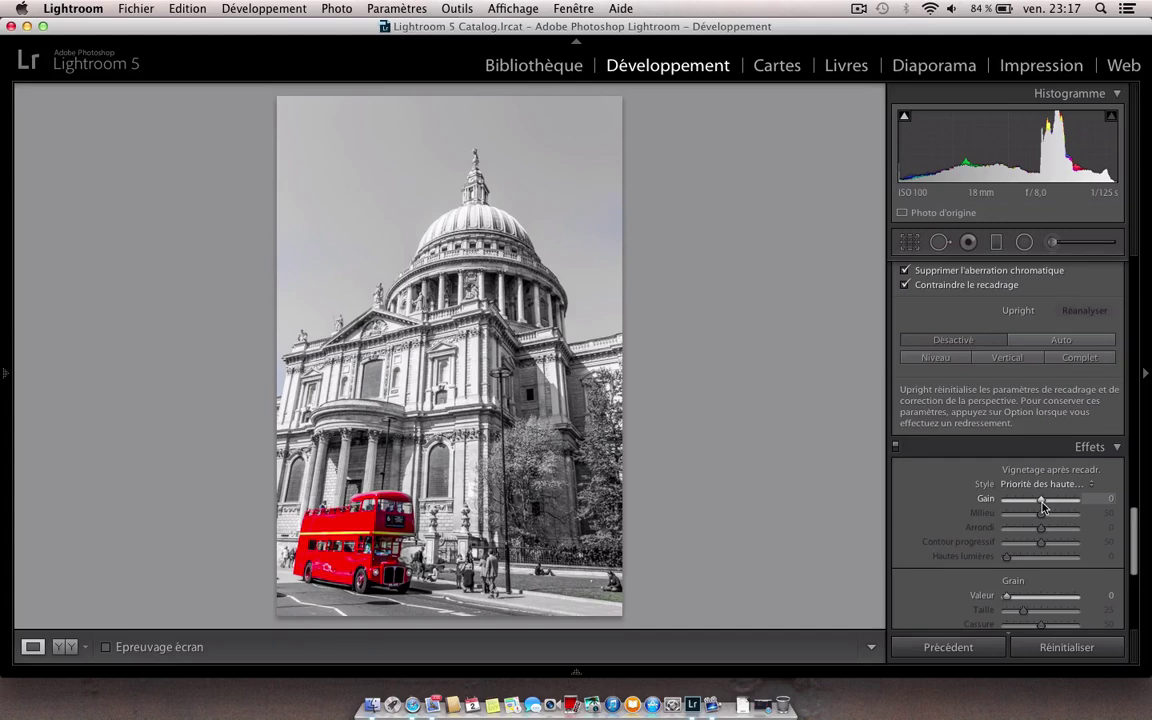
pyautogui.moveTo(1043, 505); pyautogui.dragTo(1031, 509)
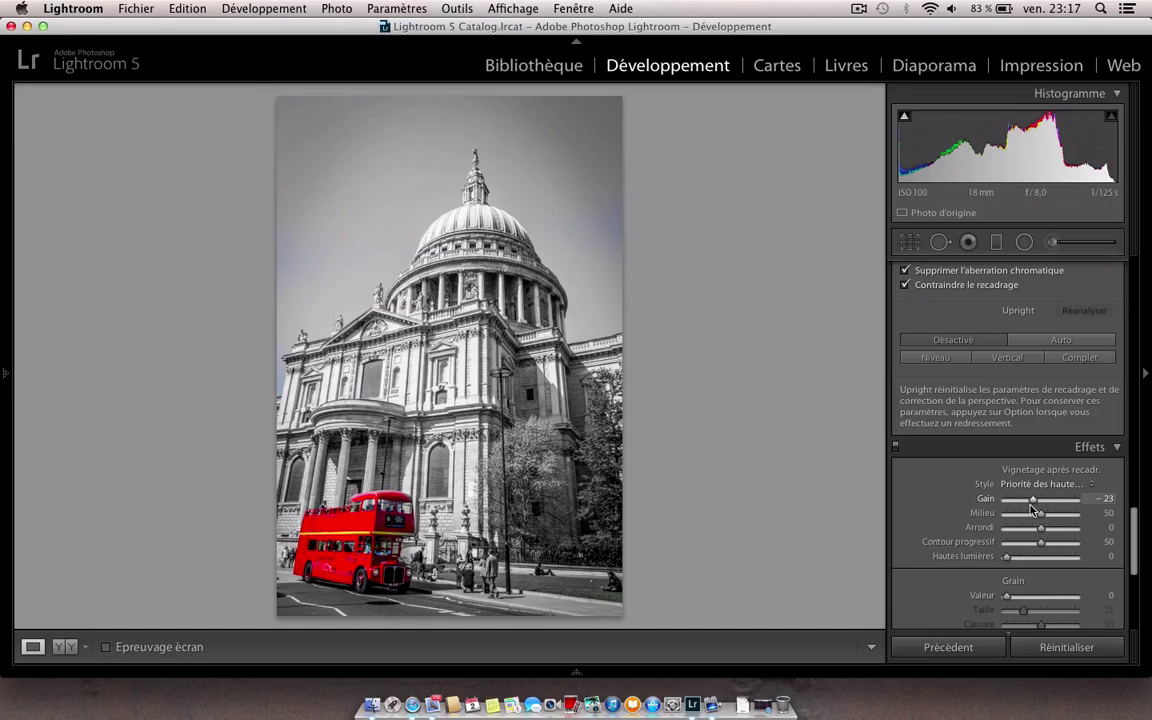
pyautogui.moveTo(1031, 509); pyautogui.dragTo(1030, 509)
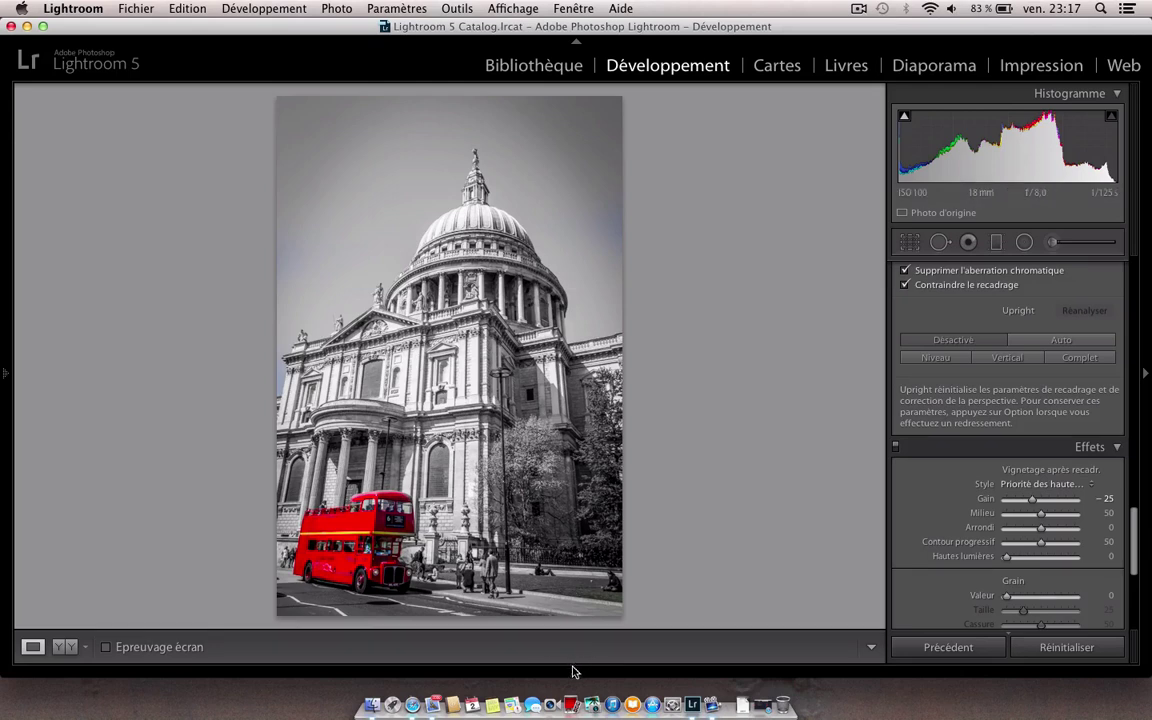
# - Open the photo of the red phone booths and taxi and reset all its develop settings
pyautogui.moveTo(574, 672)
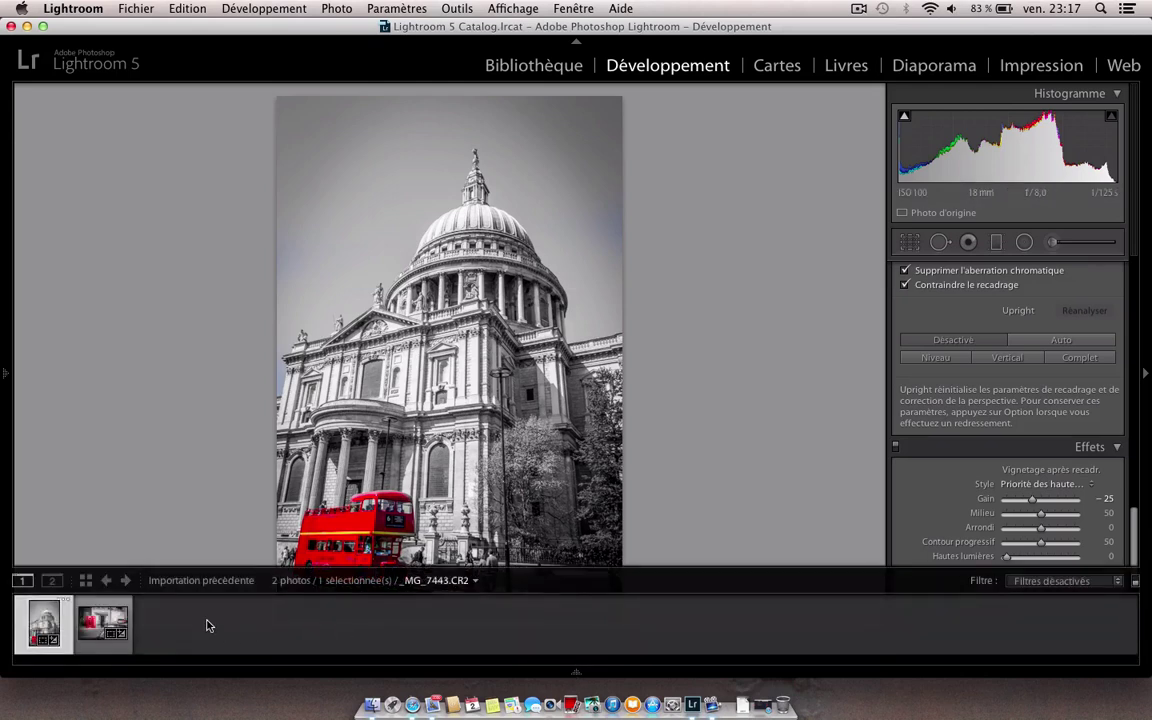
pyautogui.click(94, 624)
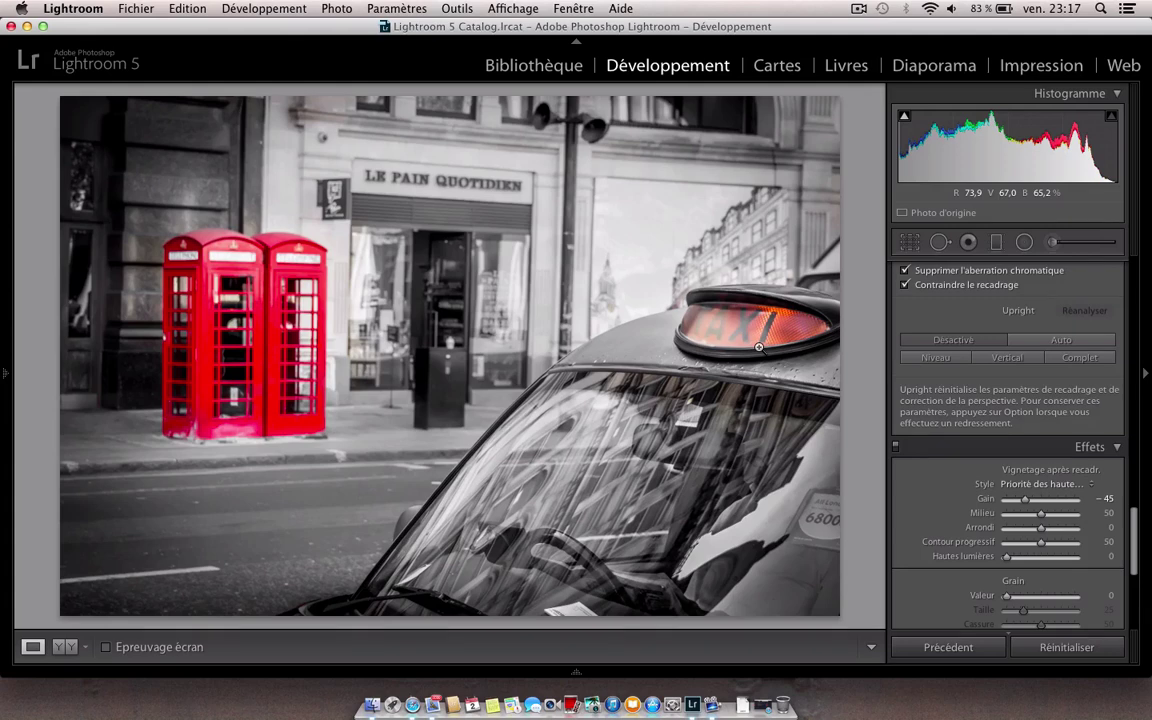
pyautogui.click(1060, 650)
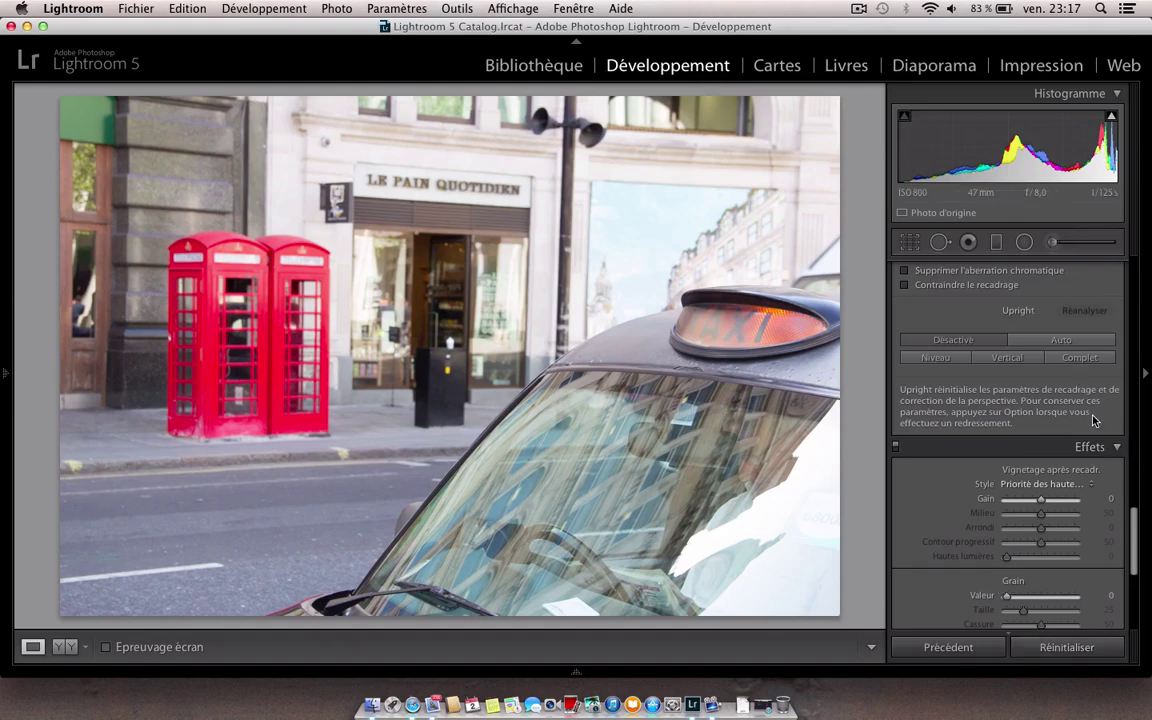
# - Set Hautes lumières to −100, Ombres to +100, Blancs to +12 and Noirs to −72
pyautogui.scroll(3, 1092, 414)
pyautogui.scroll(10, 1092, 414)
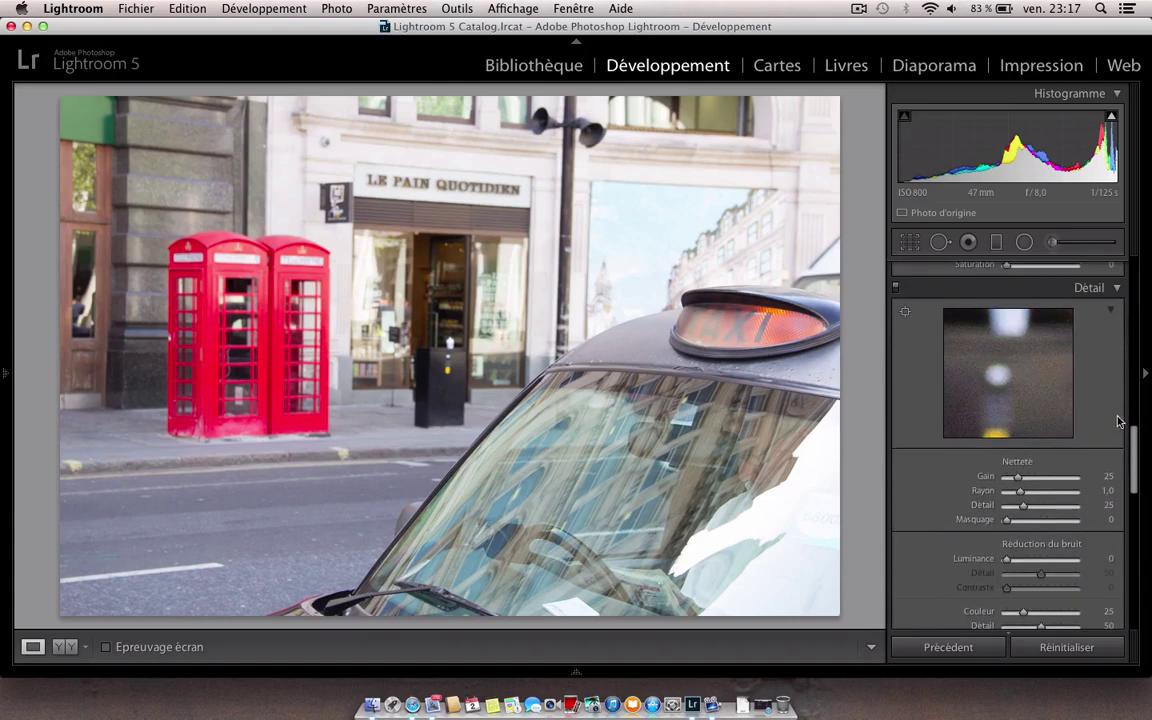
pyautogui.scroll(3, 1105, 402)
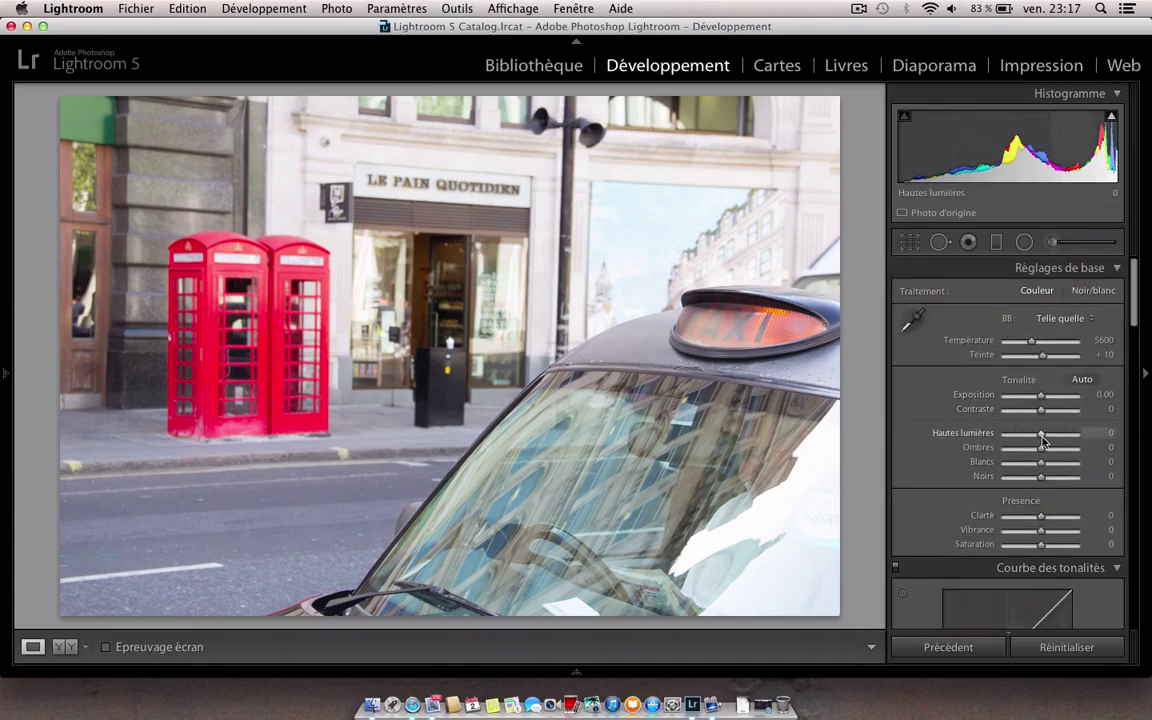
pyautogui.moveTo(1041, 450); pyautogui.dragTo(992, 437)
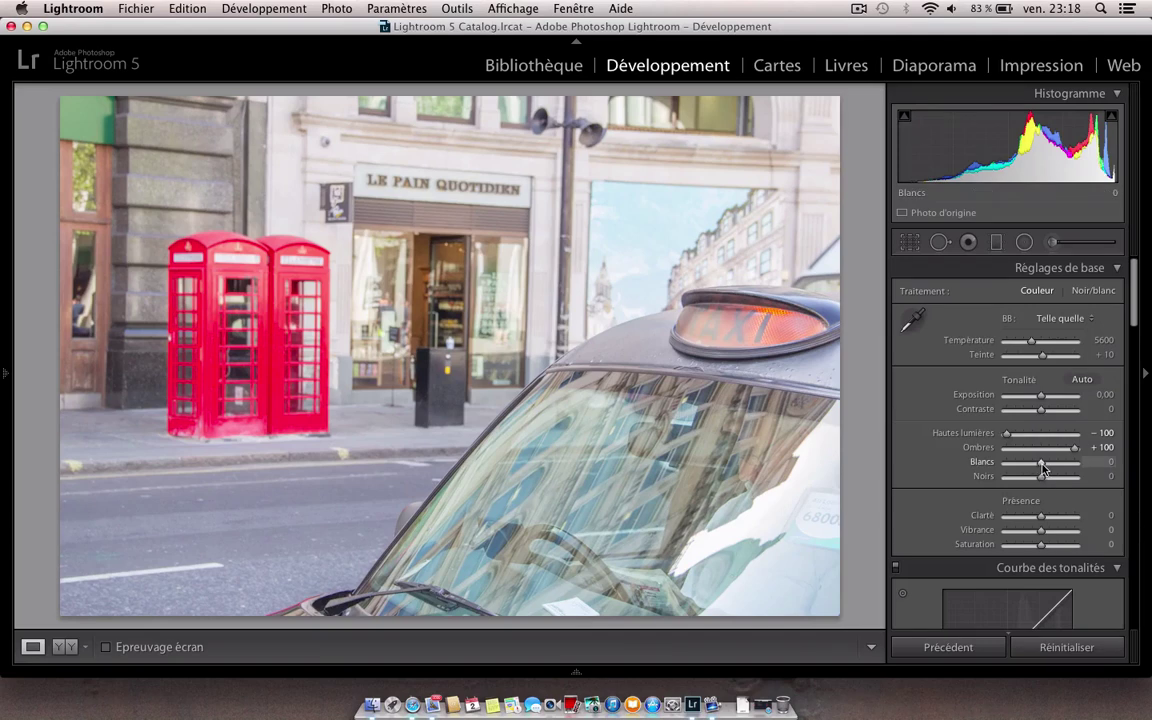
pyautogui.moveTo(1041, 467); pyautogui.dragTo(1042, 467)
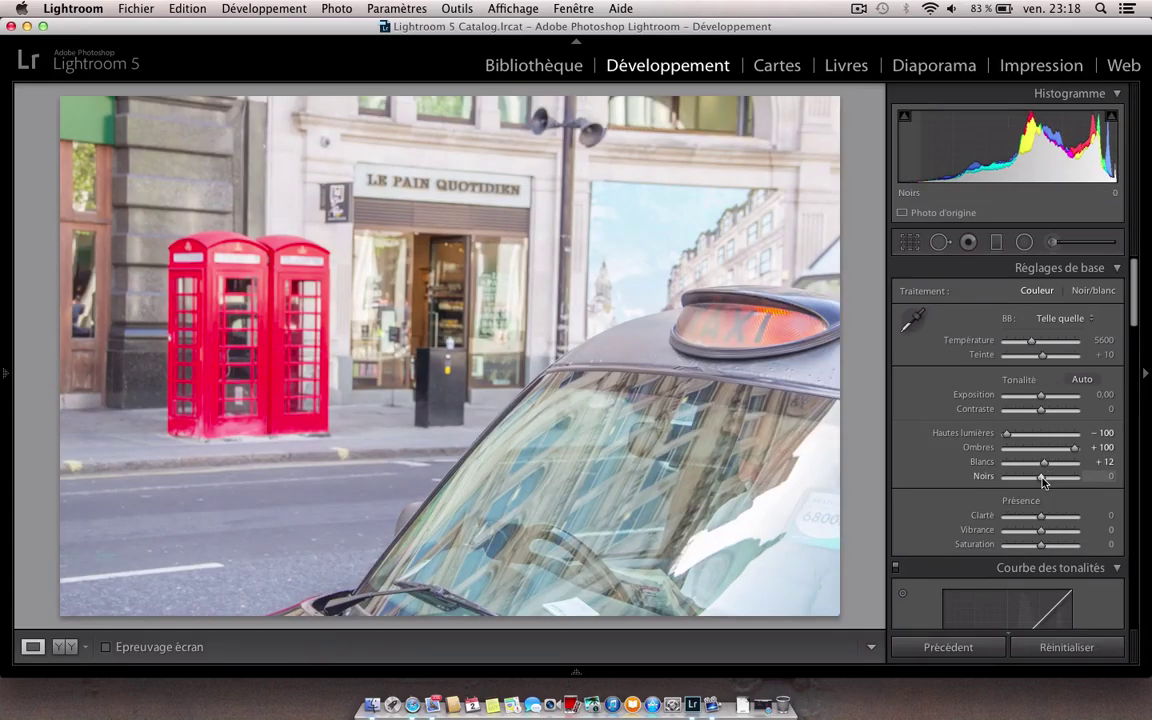
pyautogui.moveTo(1042, 478); pyautogui.dragTo(1015, 481)
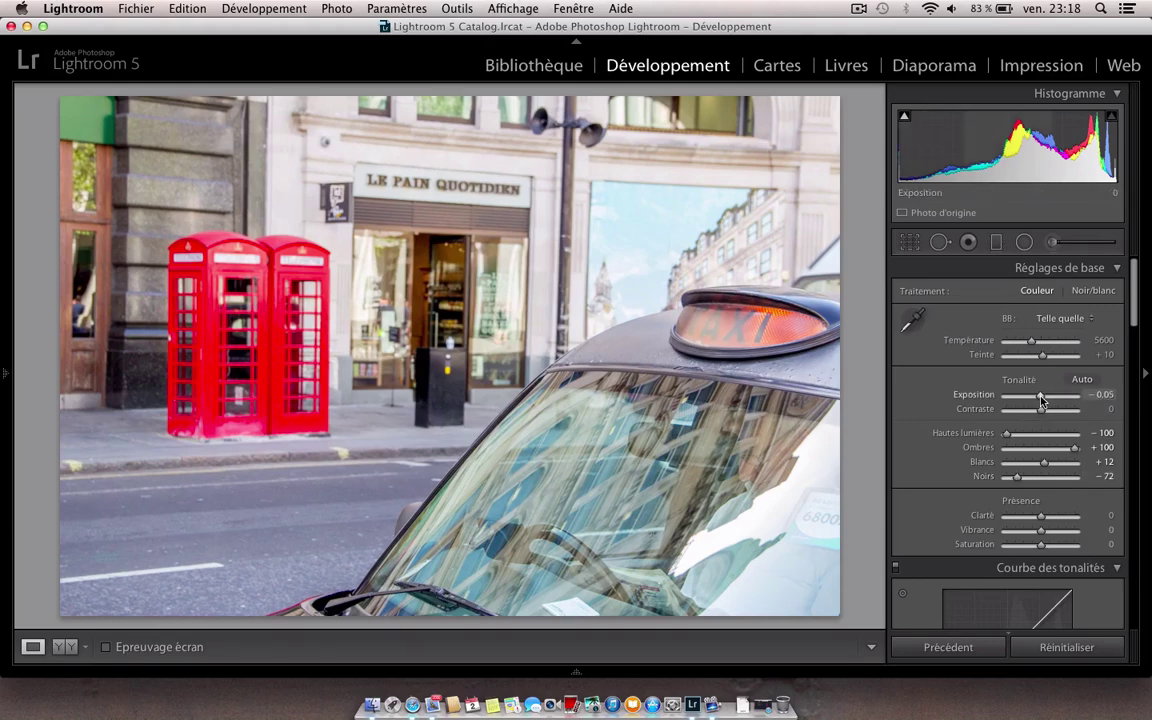
# - Set the photo's Exposition to −0,25 and Contraste to +19
pyautogui.moveTo(1043, 400); pyautogui.dragTo(1038, 400)
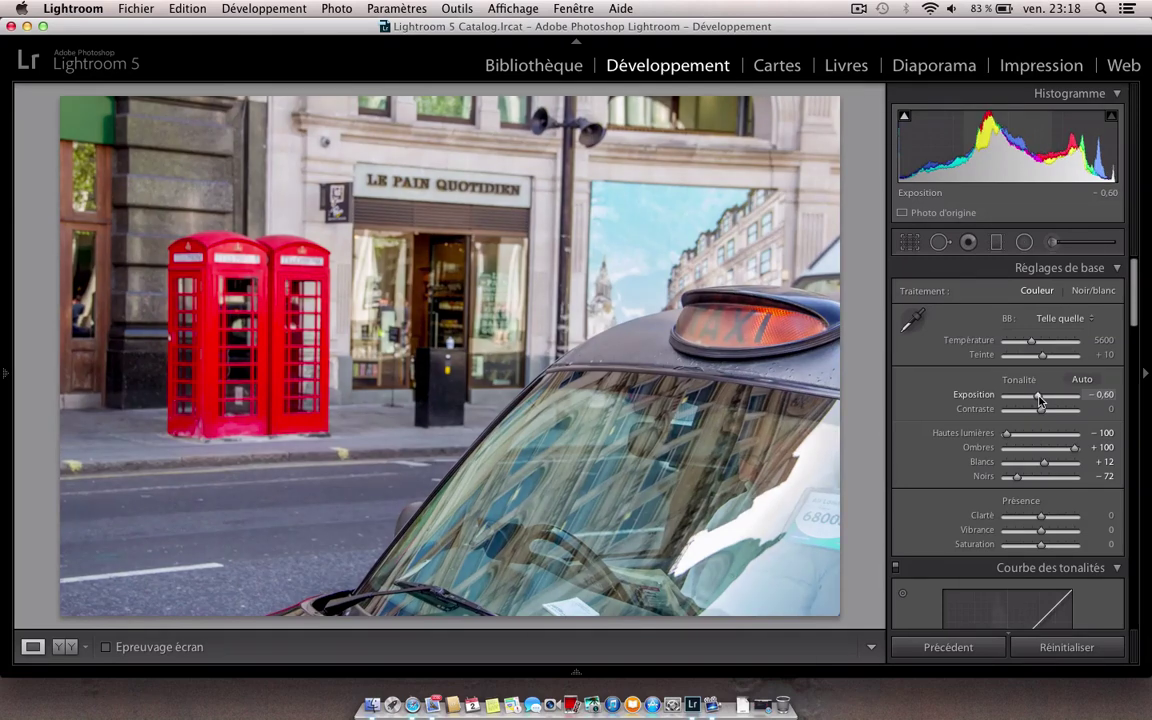
pyautogui.moveTo(1039, 400); pyautogui.dragTo(1041, 400)
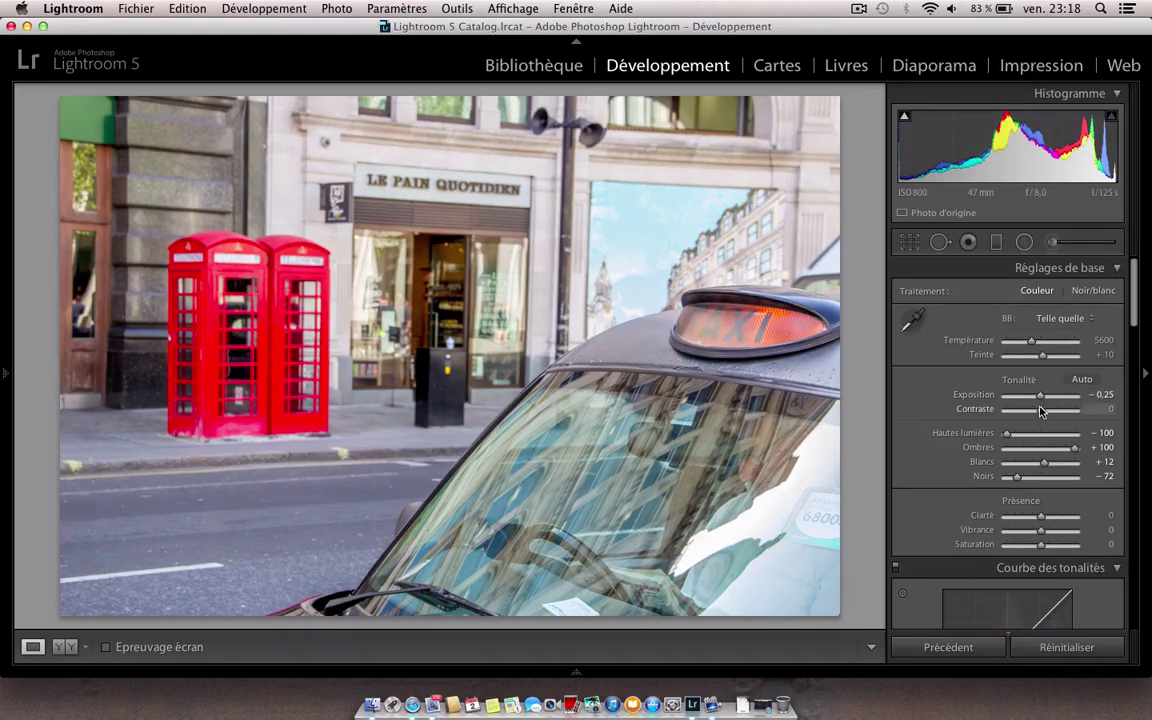
pyautogui.moveTo(1042, 410); pyautogui.dragTo(1048, 416)
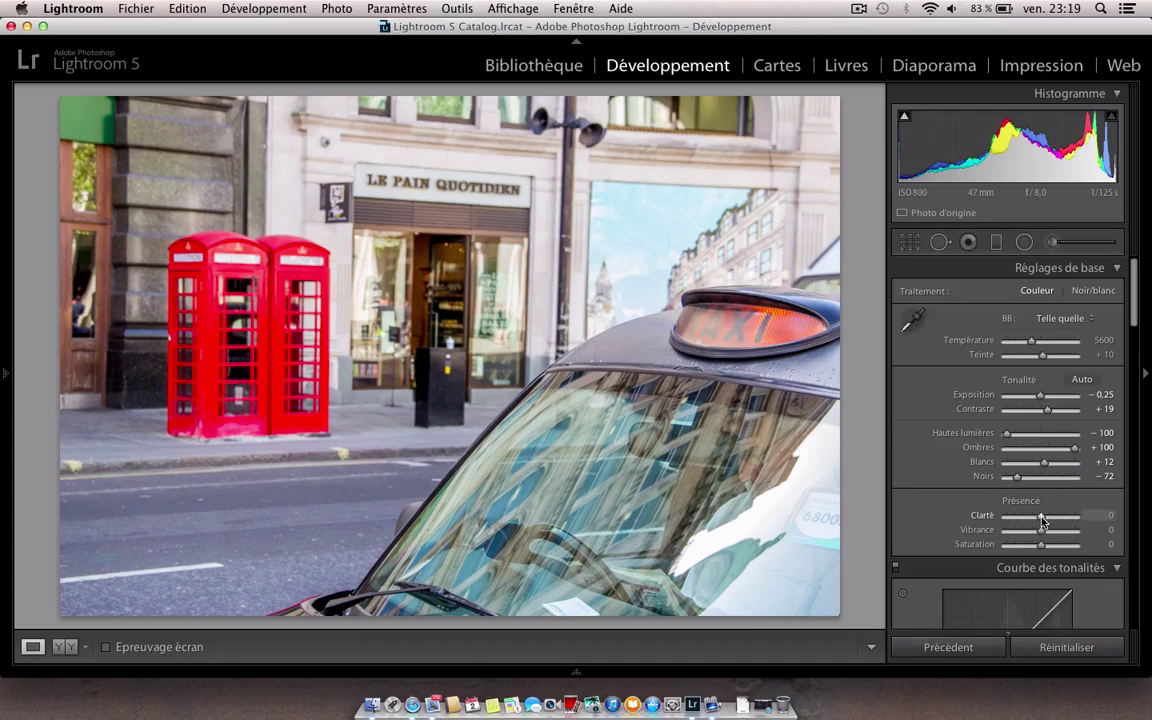
# - Try Clarté at +100 and Vibrance at −14, and reset Vibrance to its default
pyautogui.moveTo(1042, 520); pyautogui.dragTo(1081, 528)
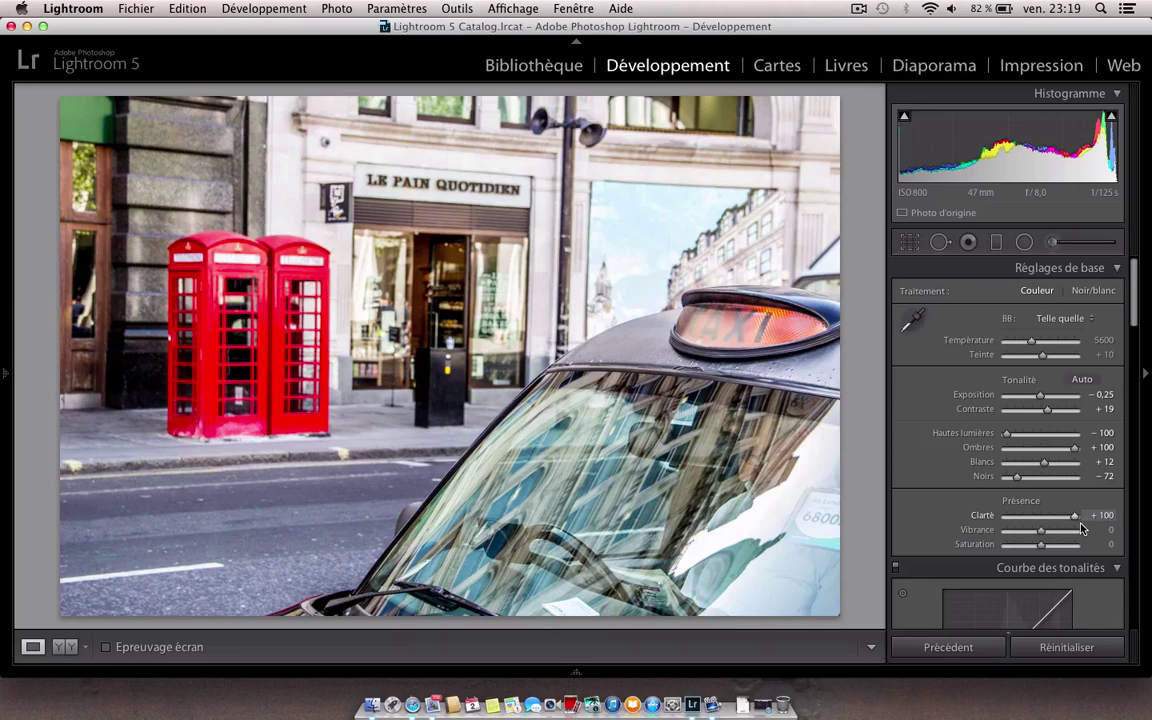
pyautogui.moveTo(1041, 530); pyautogui.dragTo(1036, 530)
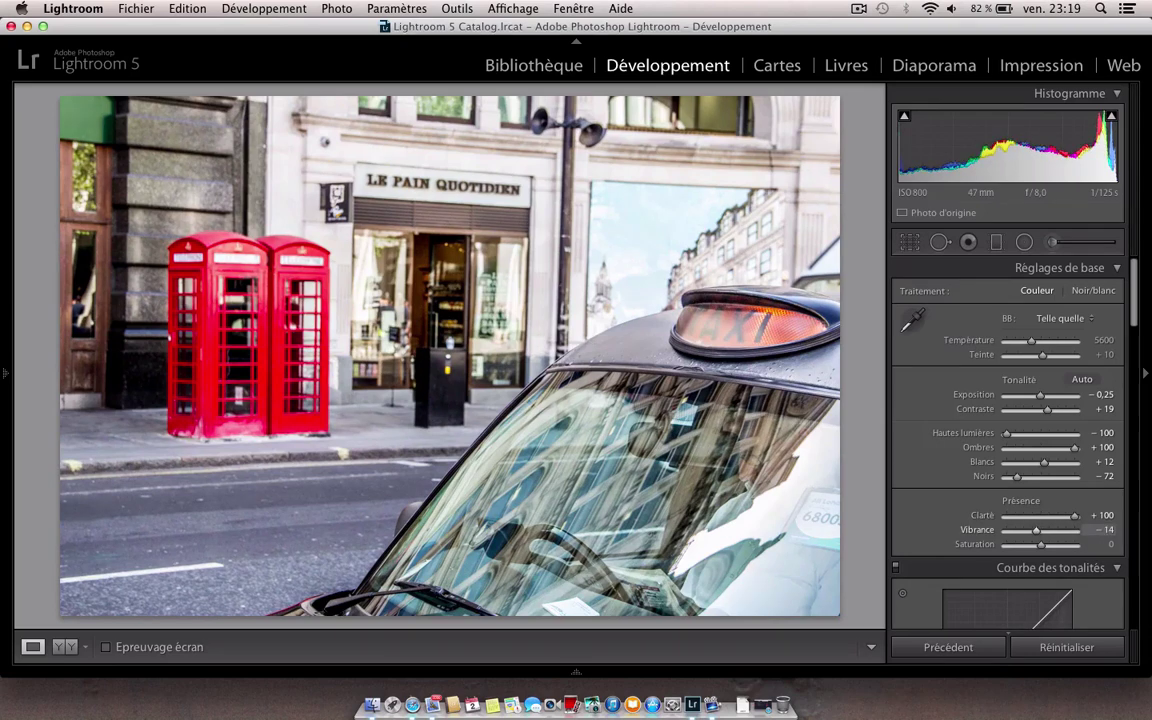
pyautogui.doubleClick(985, 531)
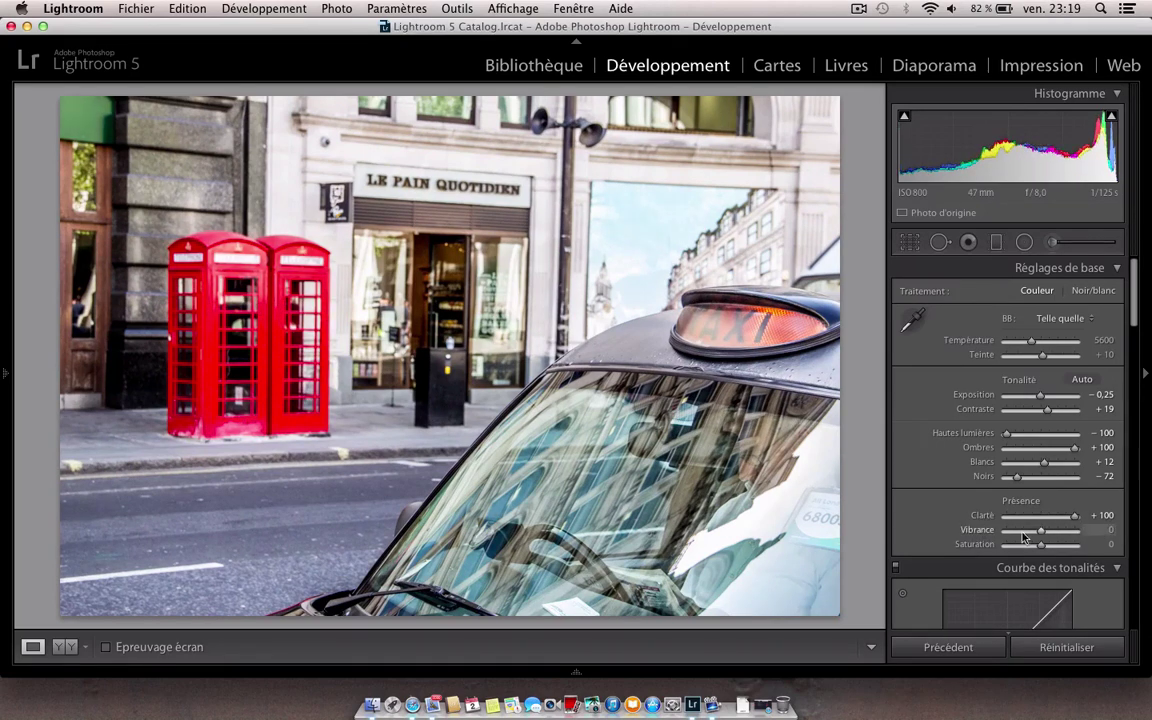
# - Set Clarté to +19 and Vibrance to +15
pyautogui.moveTo(1074, 520); pyautogui.dragTo(1046, 521)
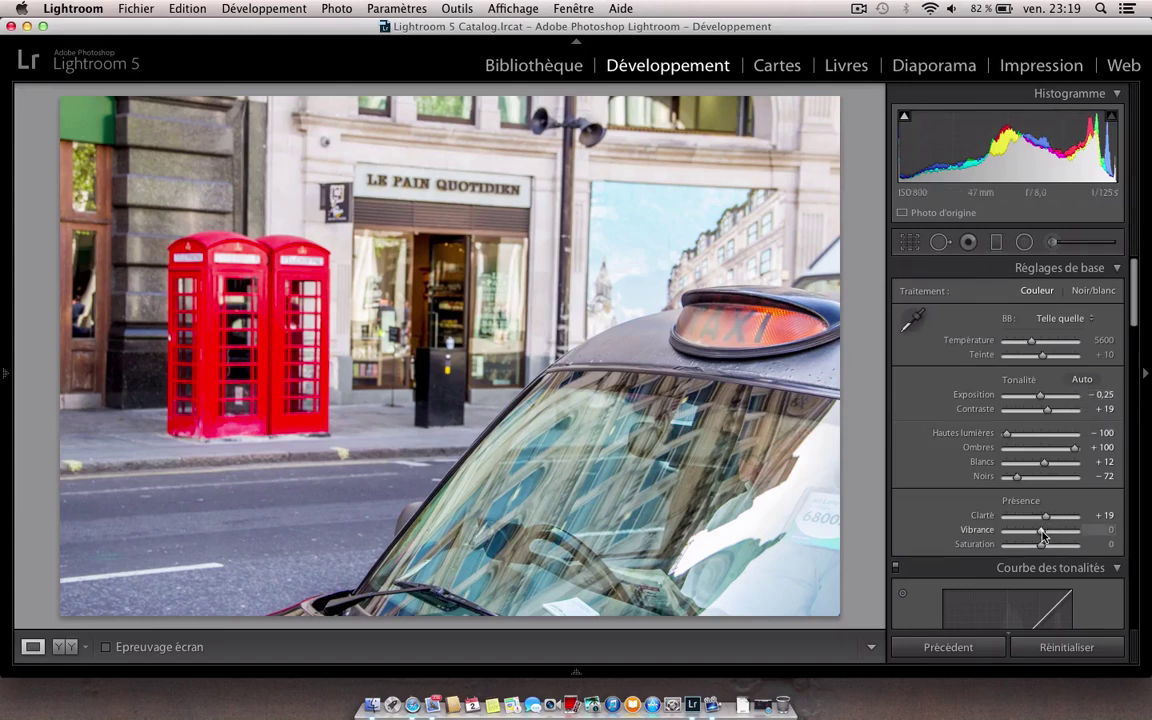
pyautogui.moveTo(1042, 537); pyautogui.dragTo(1046, 537)
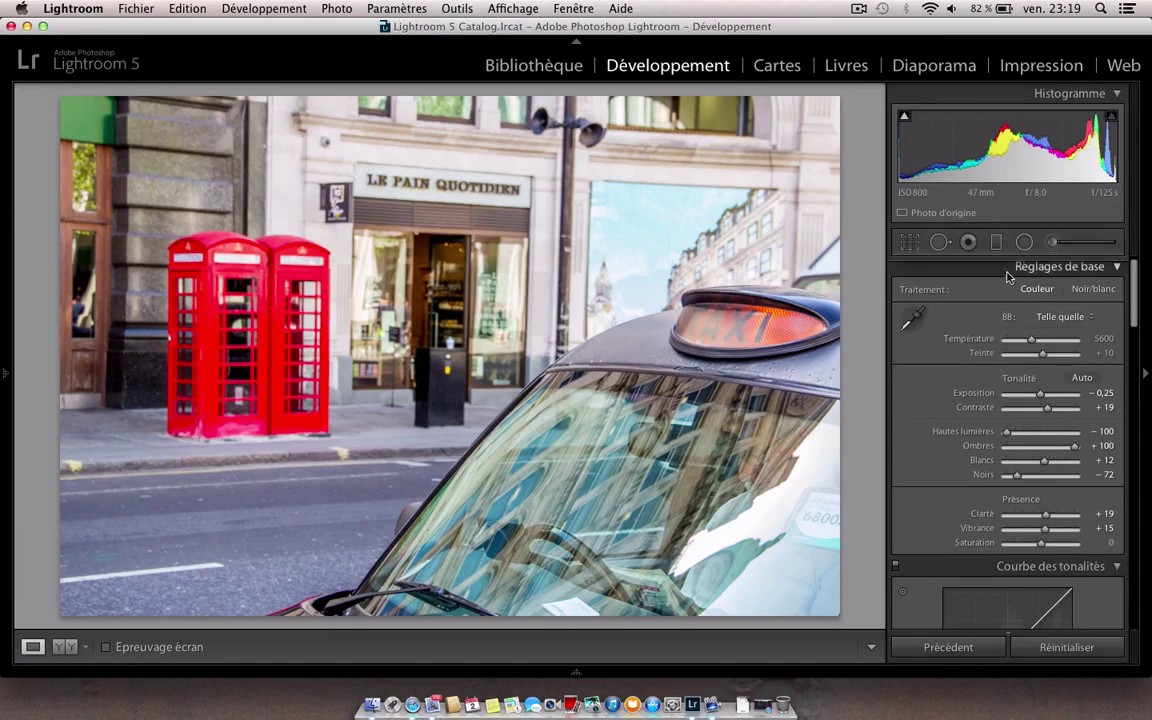
# - Paint a Clarté −100 brush adjustment, size 18,0, over the shopfront and street background, with the edit pins hidden
pyautogui.click(1052, 242)
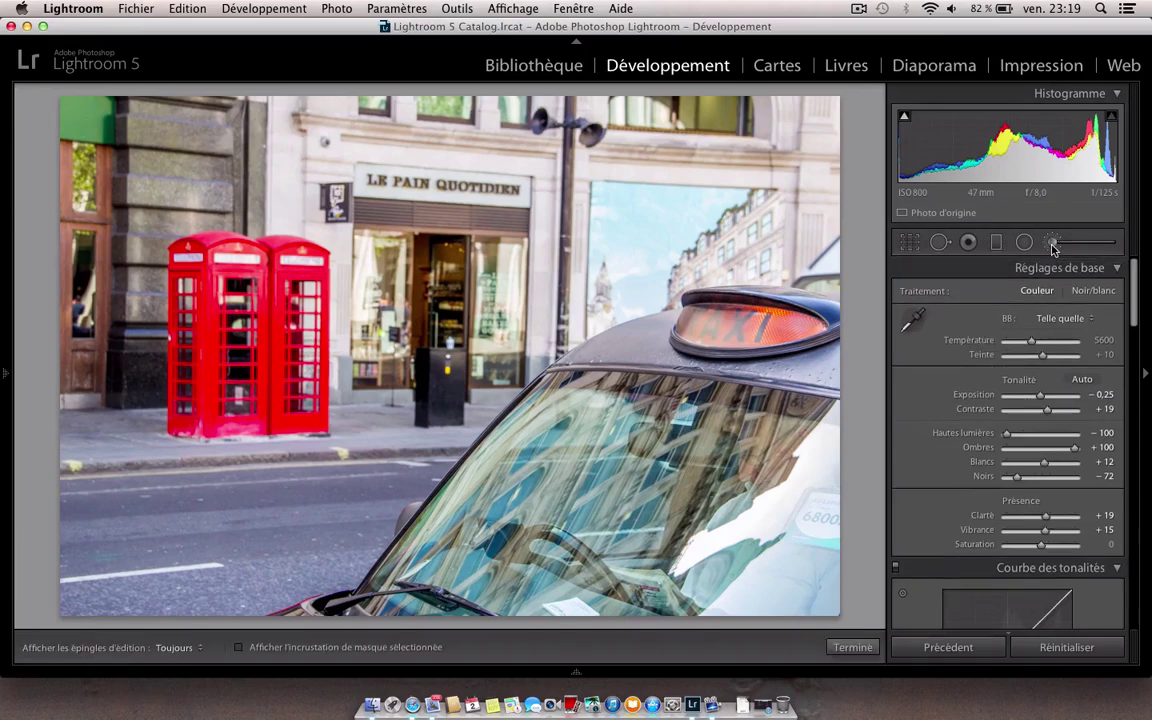
pyautogui.click(1038, 297)
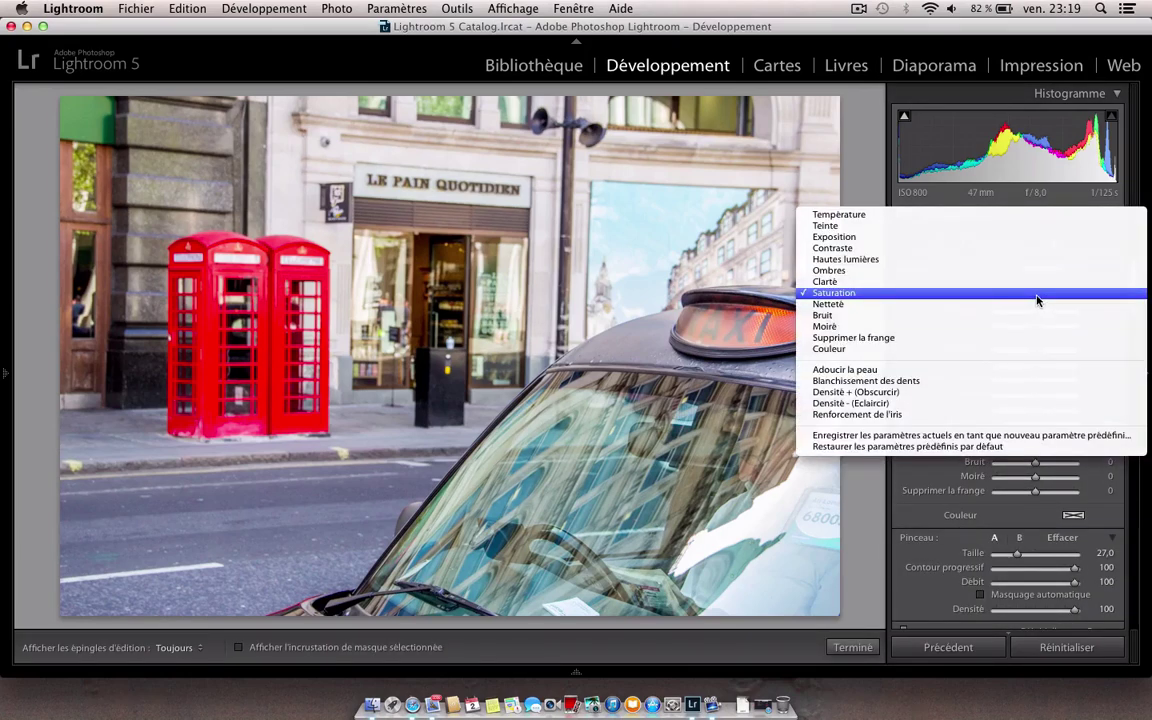
pyautogui.click(849, 283)
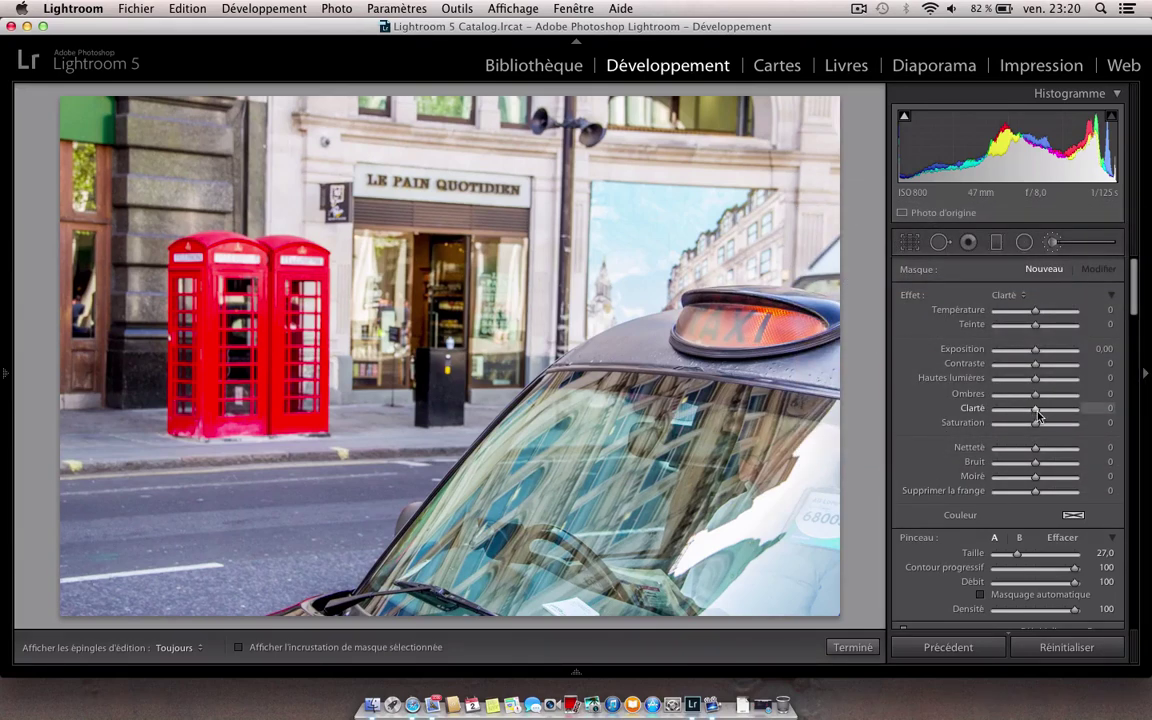
pyautogui.moveTo(1038, 414); pyautogui.dragTo(1000, 410)
pyautogui.scroll(-5, 432, 216)
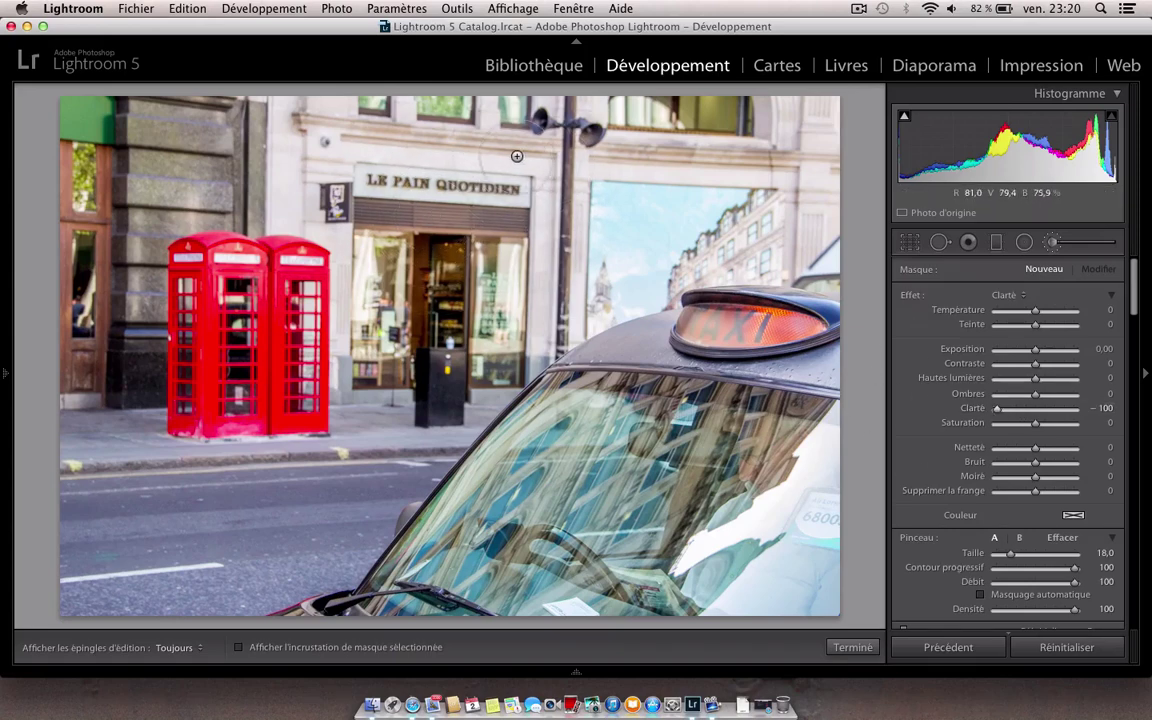
pyautogui.press('h')
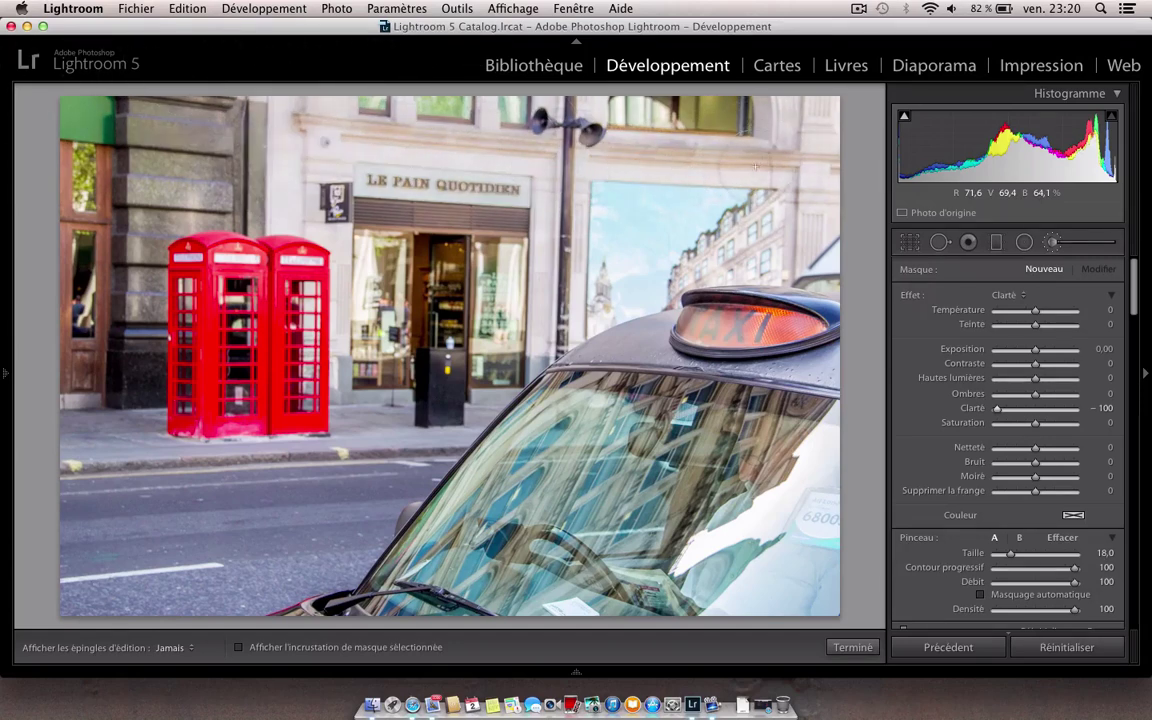
pyautogui.moveTo(390, 300); pyautogui.dragTo(352, 258)
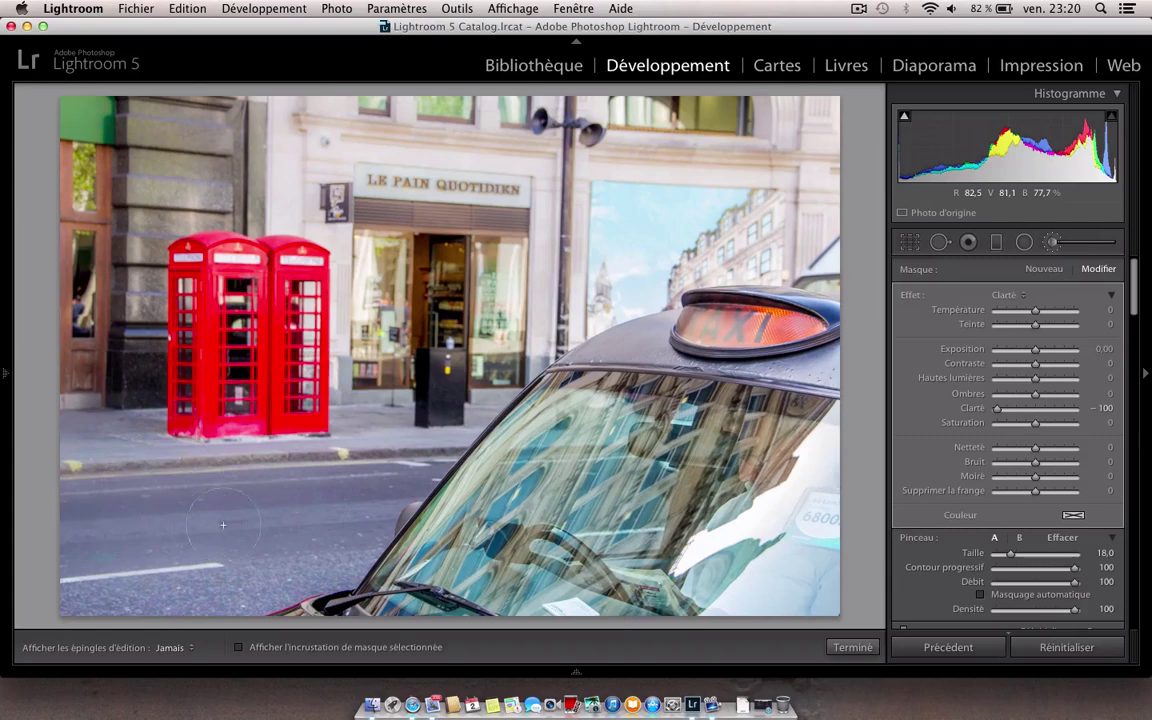
# - Reduce the brush size to 14,0 for the background softening, toggle the edit pins' visibility, and finish the brush edit
pyautogui.press('[')
pyautogui.press('[')
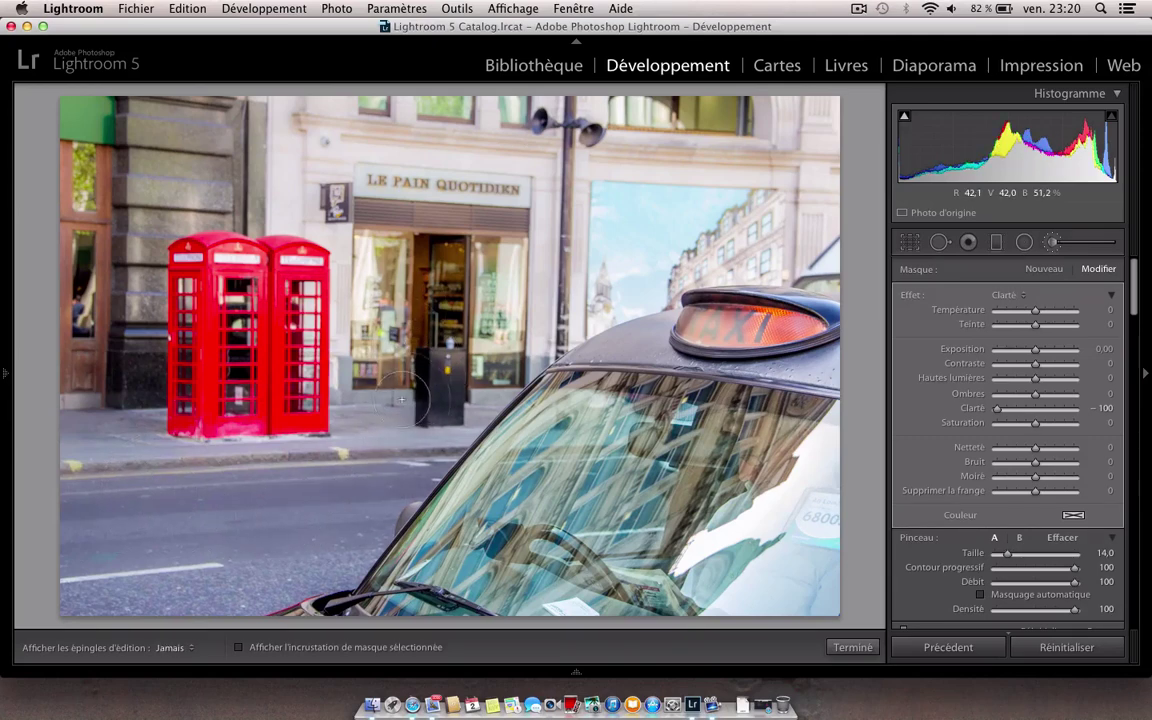
pyautogui.press('h')
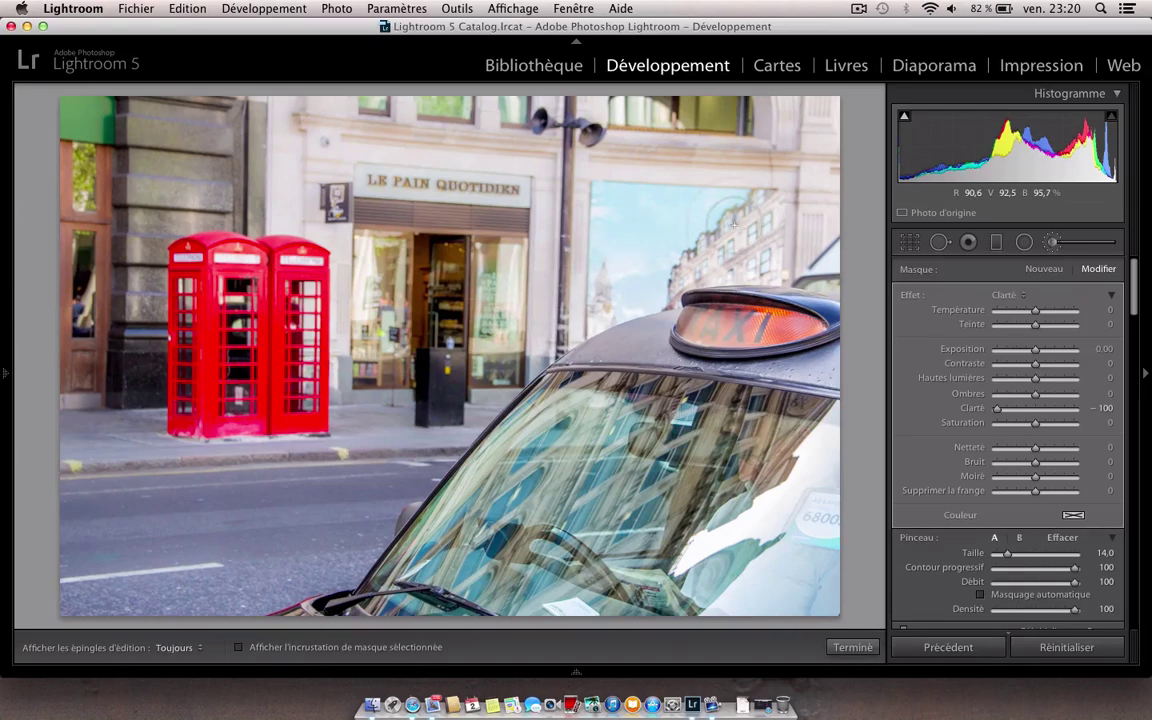
pyautogui.press('h')
pyautogui.press('h')
pyautogui.press('h')
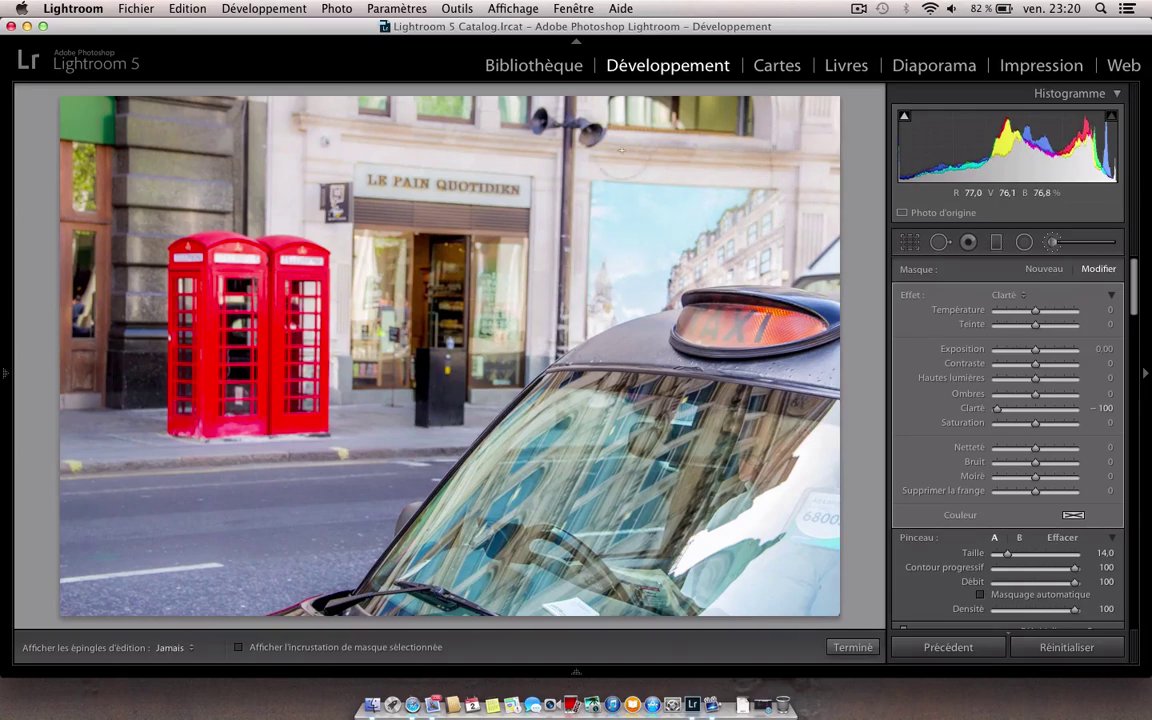
pyautogui.press('h')
pyautogui.press('h')
pyautogui.press('h')
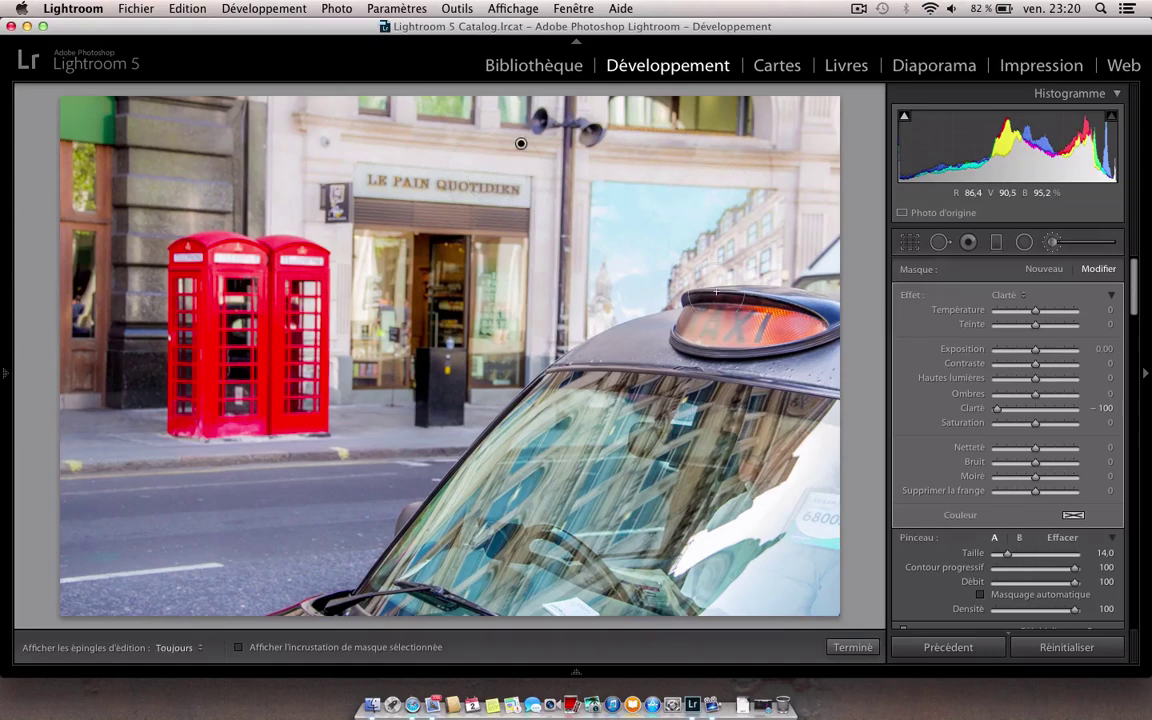
pyautogui.click(852, 647)
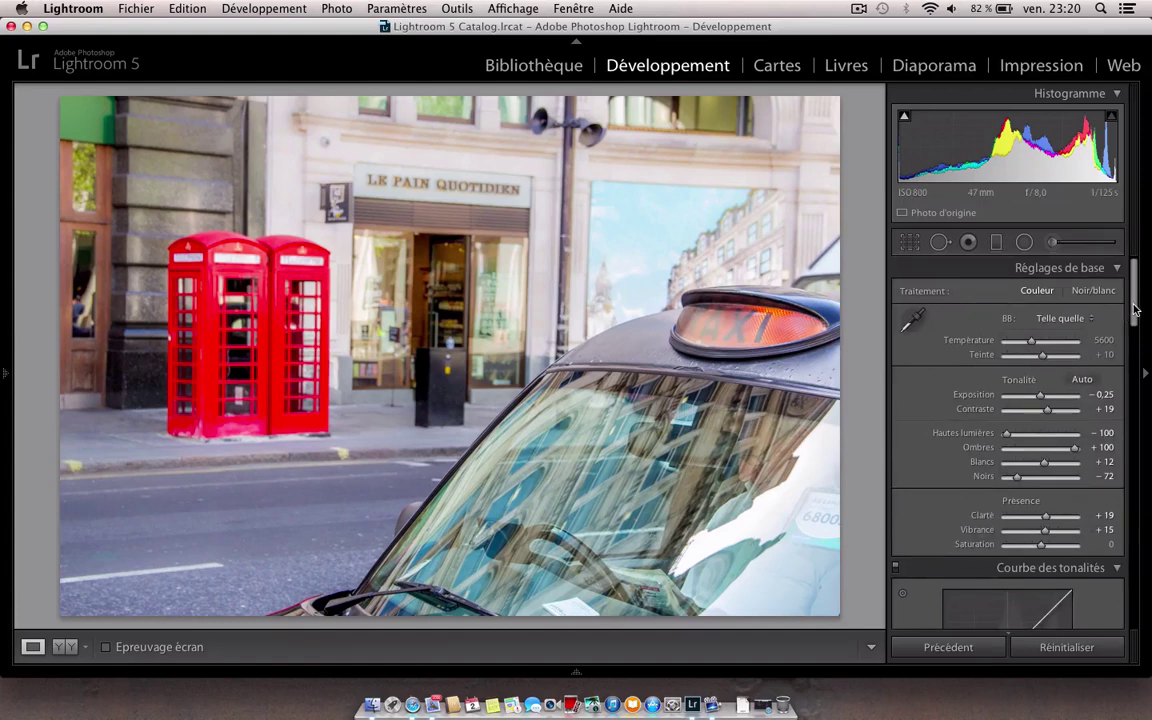
# - Set the TSL Saturation of Vert, Bleu vert, Bleu, Pourpre and Magenta to −100
pyautogui.moveTo(1134, 312); pyautogui.dragTo(1135, 409)
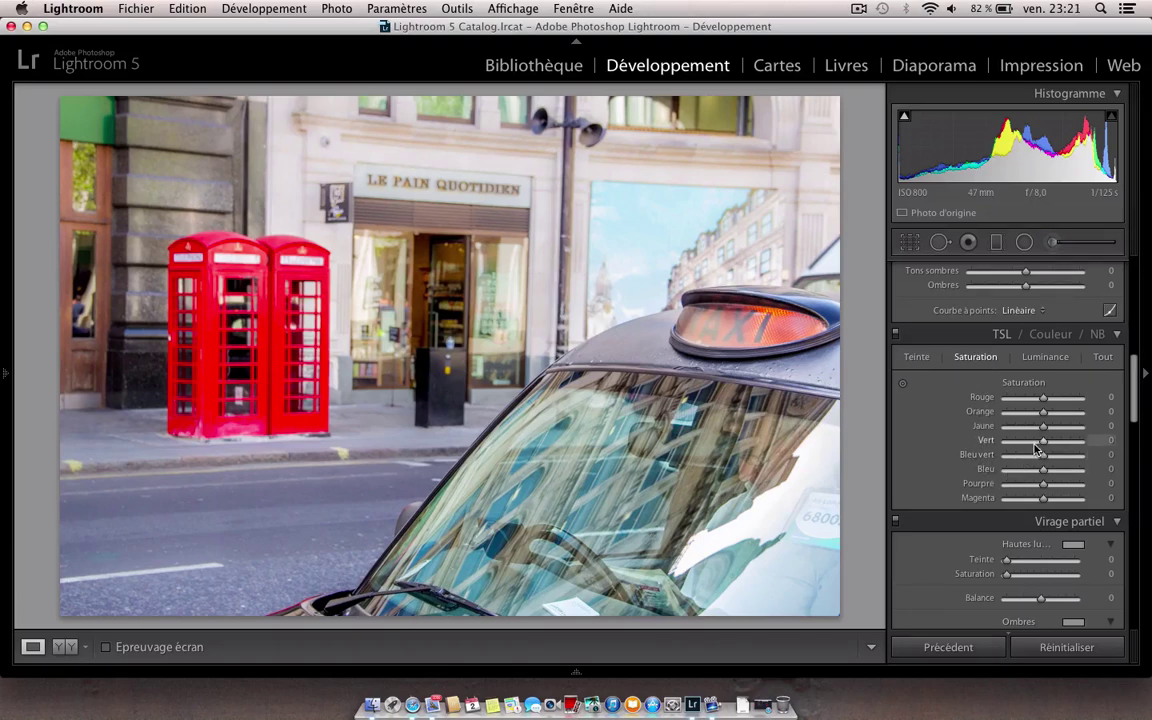
pyautogui.moveTo(1045, 441); pyautogui.dragTo(1006, 469)
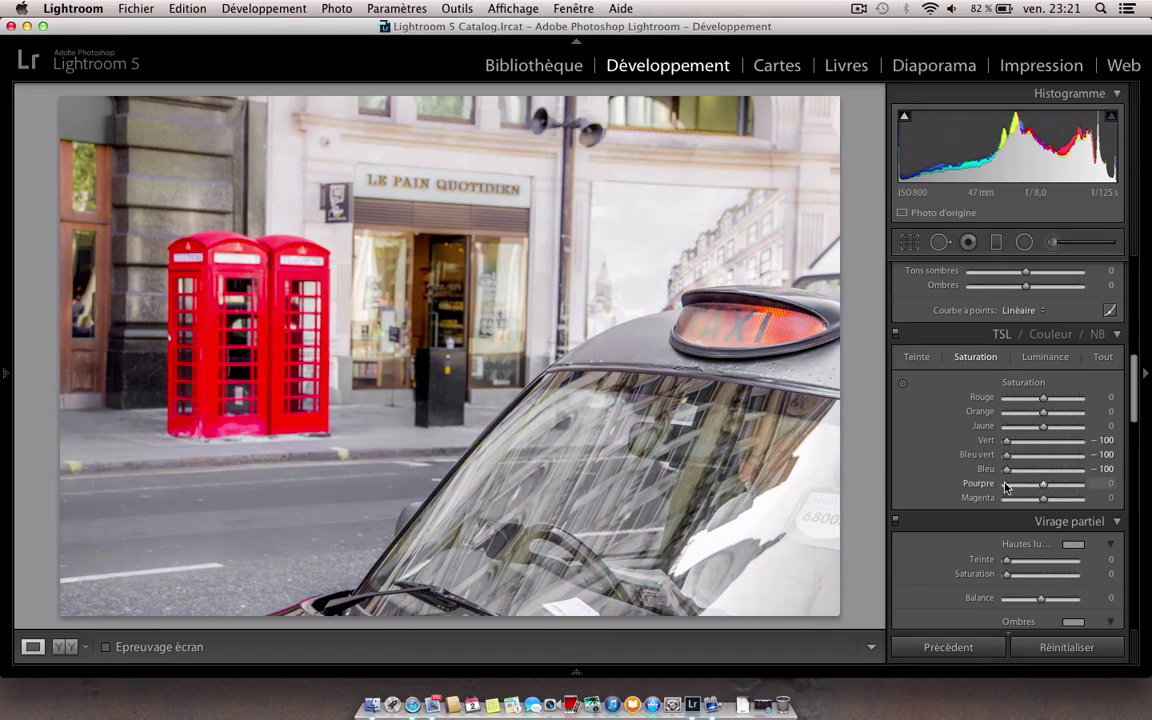
pyautogui.click(1007, 486)
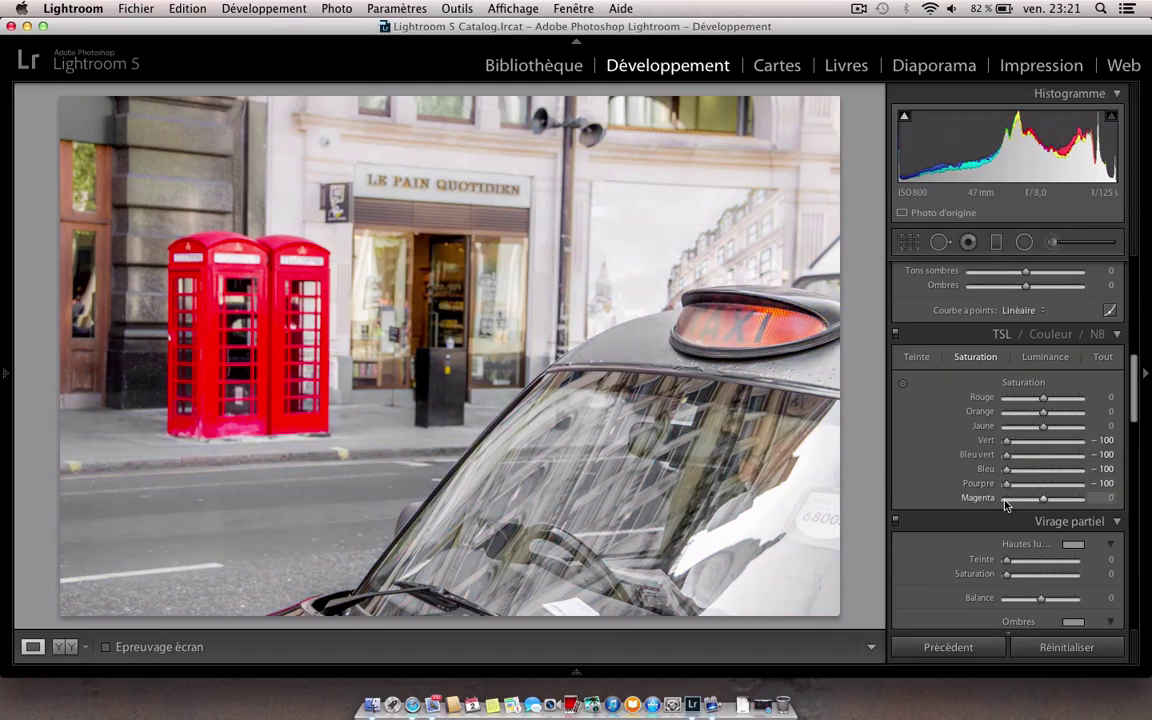
pyautogui.click(1006, 499)
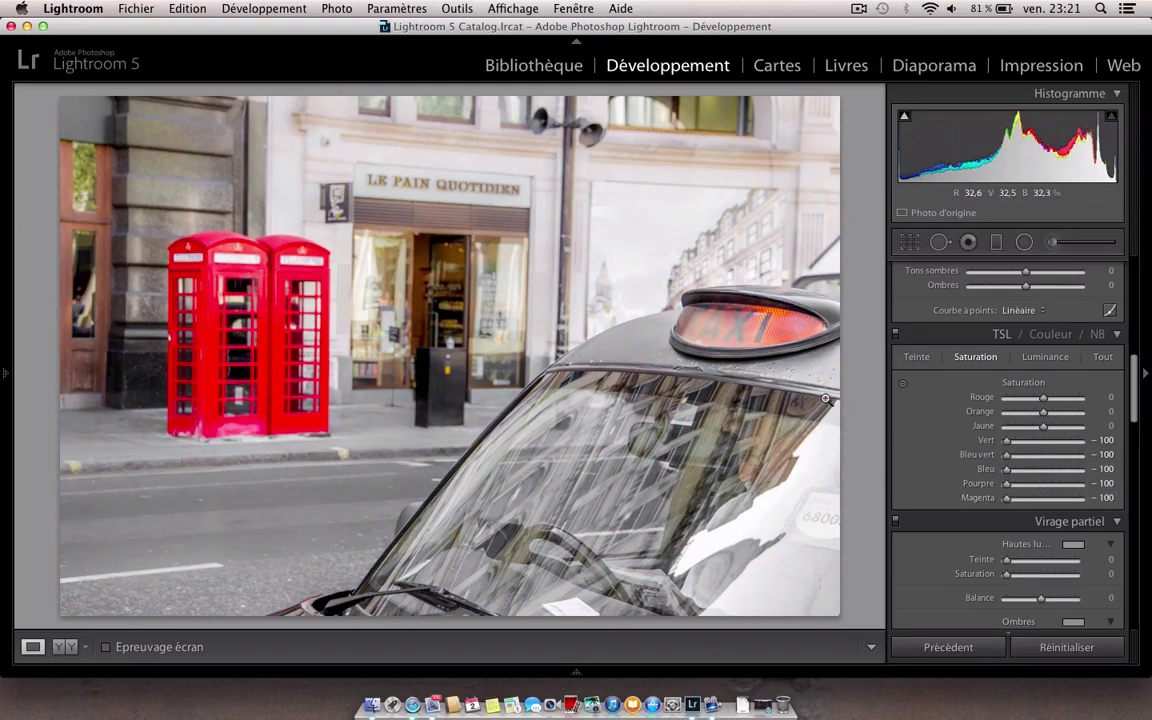
# - Try the Orange and Jaune saturation at −100, and reset both to their defaults
pyautogui.click(1006, 412)
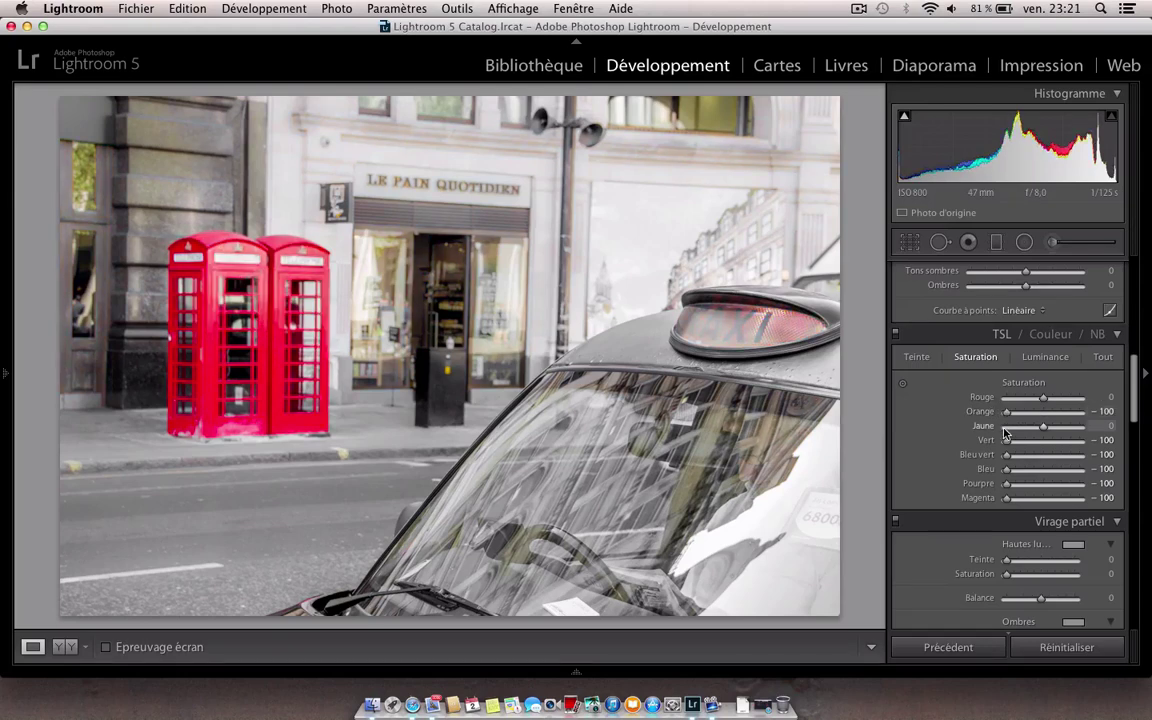
pyautogui.click(1006, 426)
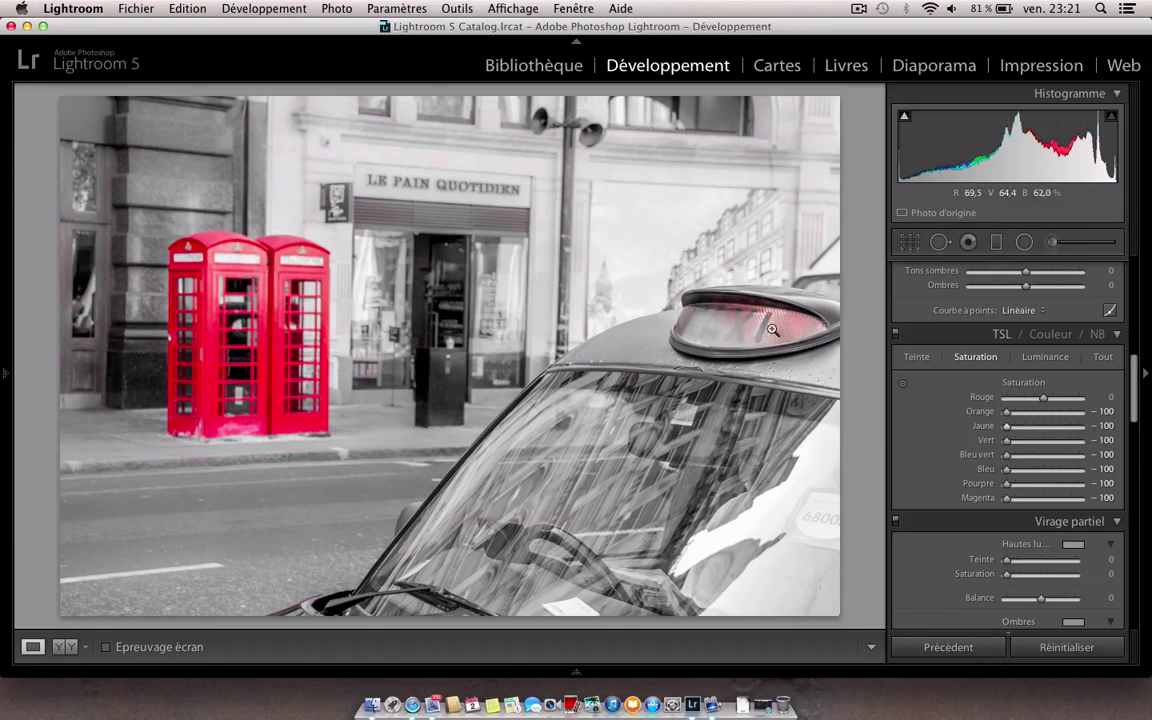
pyautogui.doubleClick(980, 411)
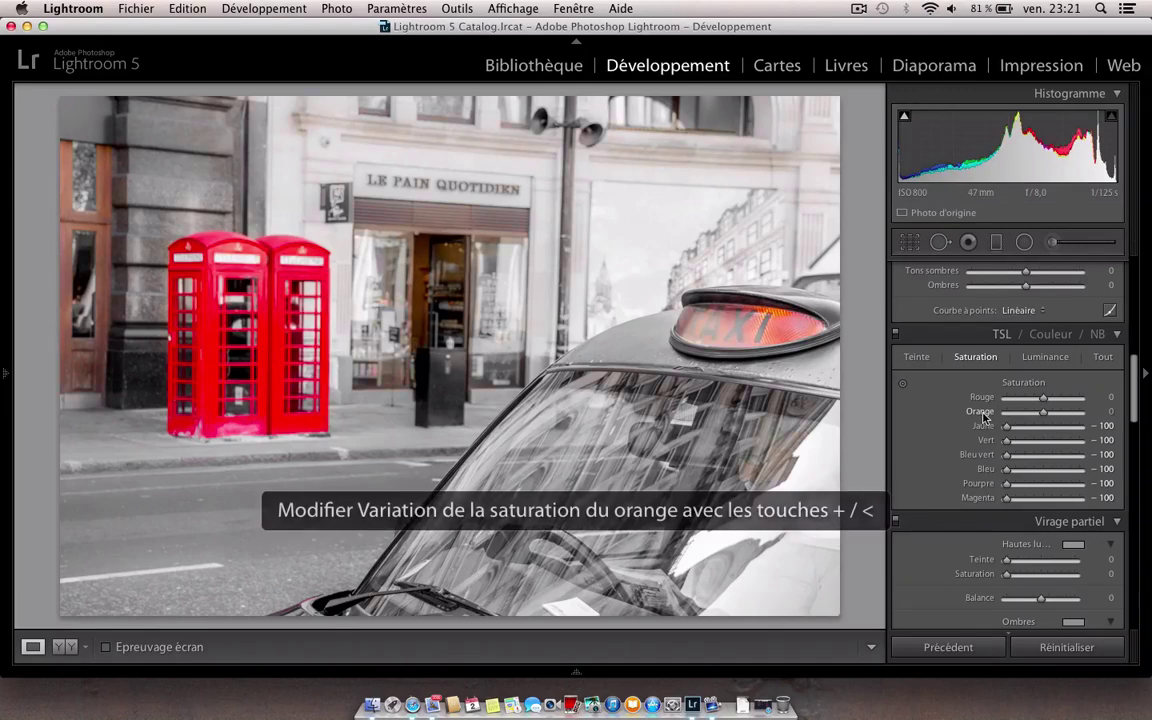
pyautogui.doubleClick(983, 426)
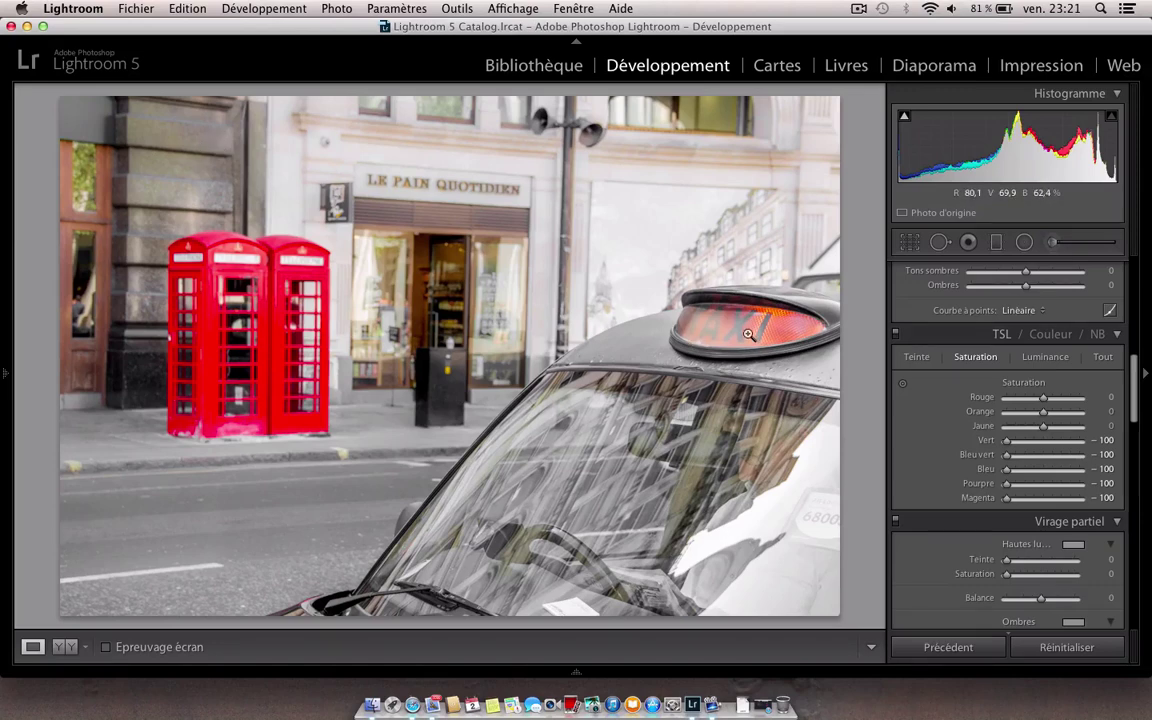
pyautogui.scroll(10, 893, 306)
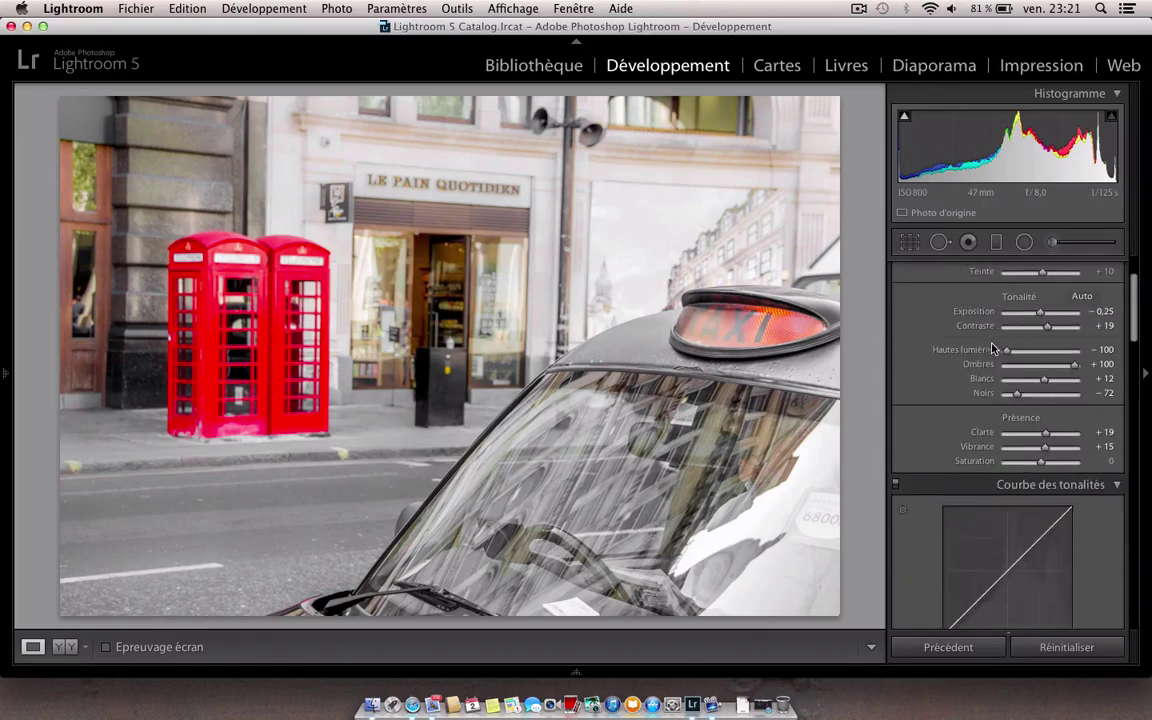
pyautogui.scroll(-3, 993, 348)
pyautogui.scroll(2, 963, 347)
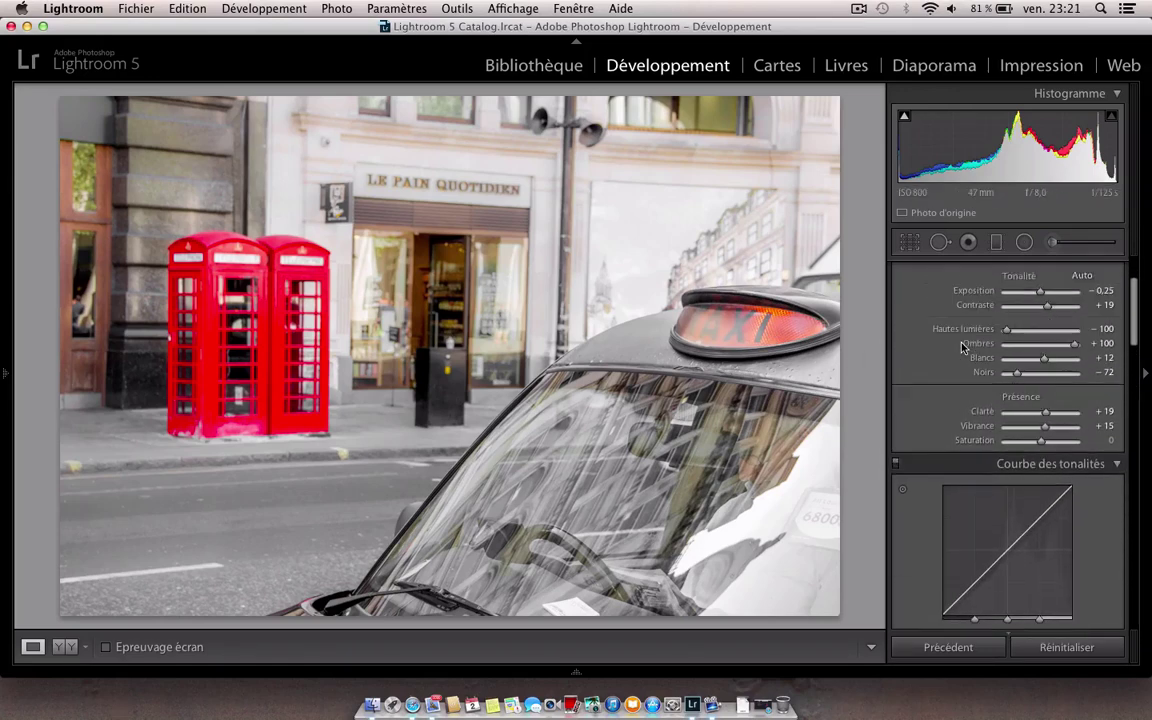
pyautogui.scroll(-2, 963, 347)
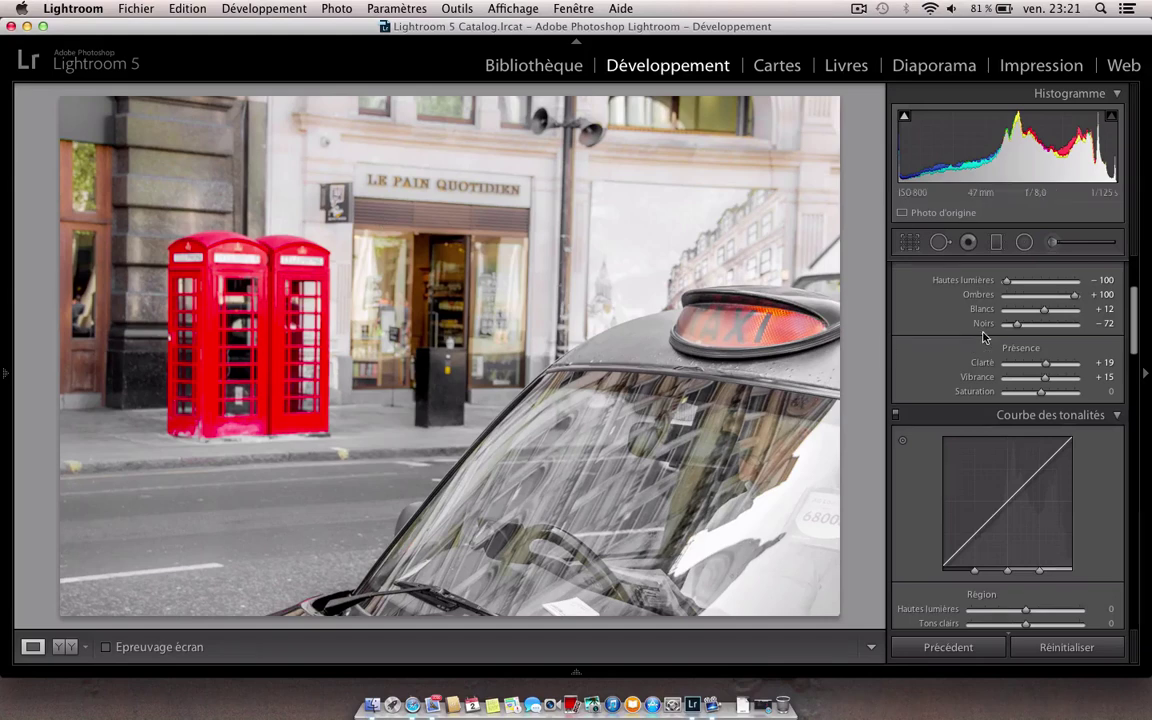
pyautogui.scroll(1, 983, 338)
pyautogui.scroll(1, 1019, 314)
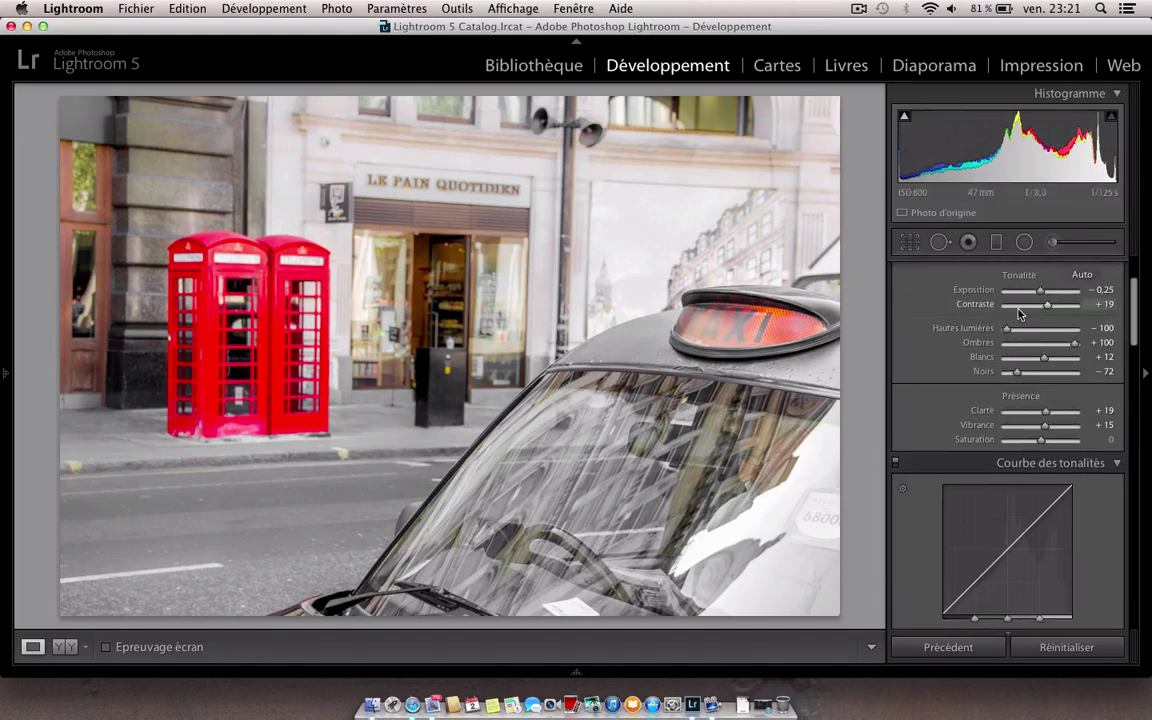
# - Paint a new Saturation −100 brush adjustment, size 18,0, over the stone façade and shopfront, with the edit pins hidden
pyautogui.click(1048, 246)
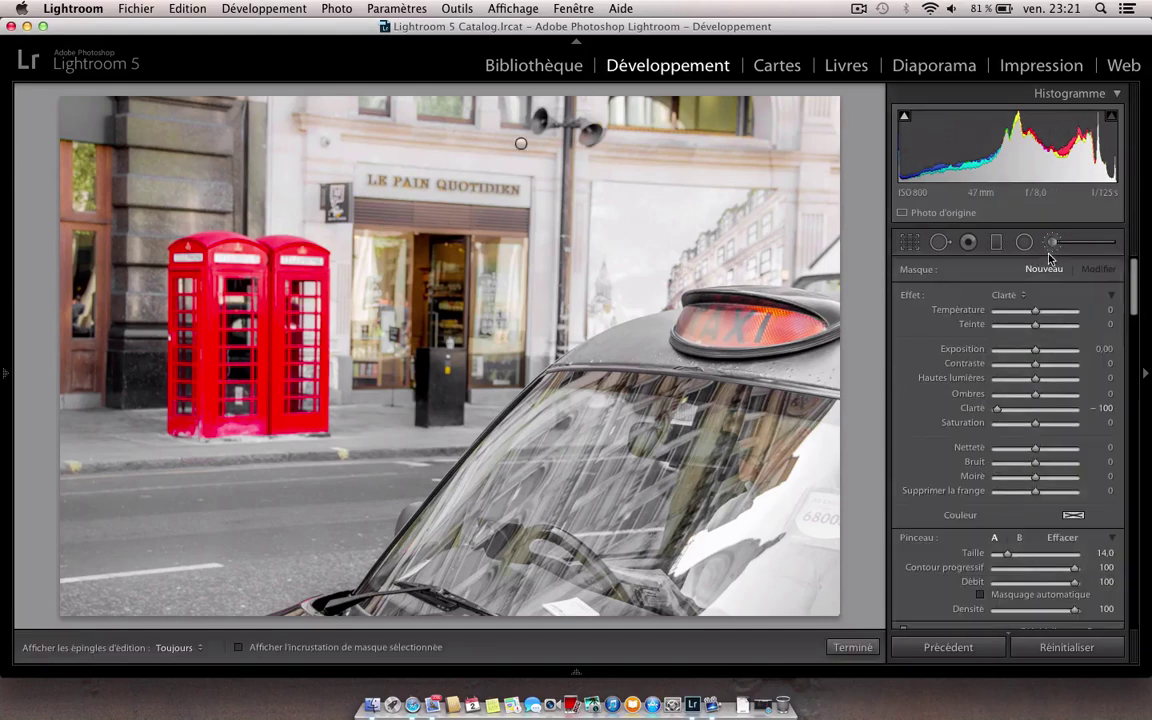
pyautogui.click(1024, 296)
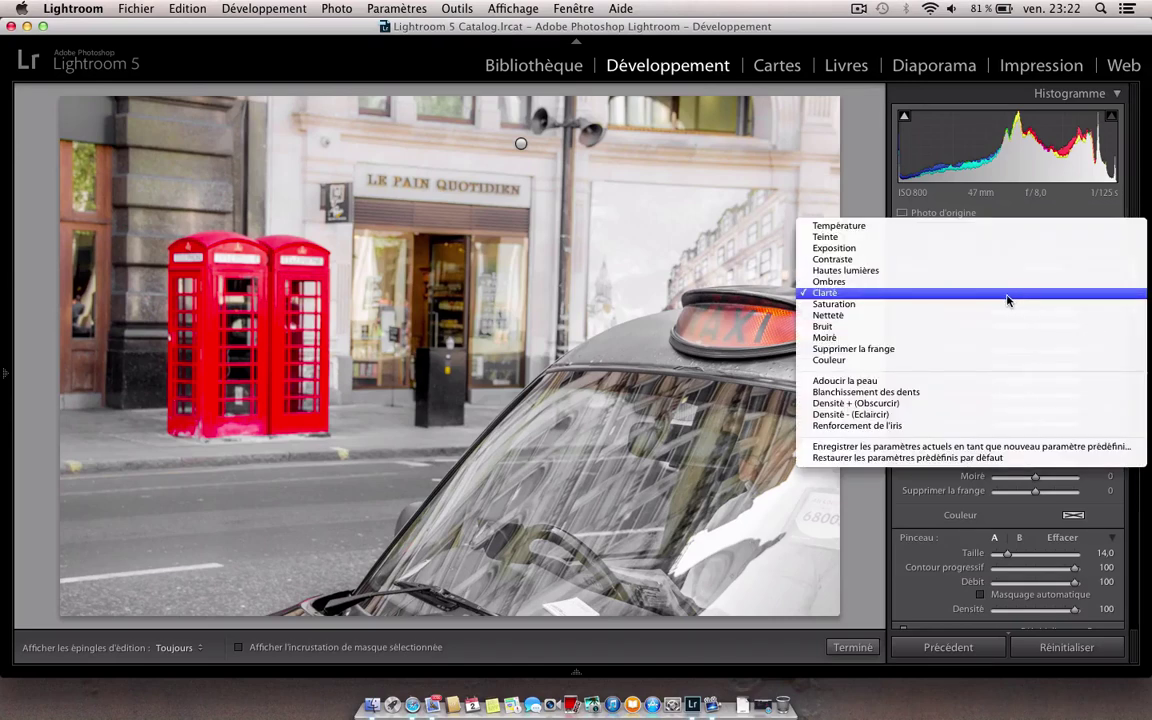
pyautogui.click(943, 313)
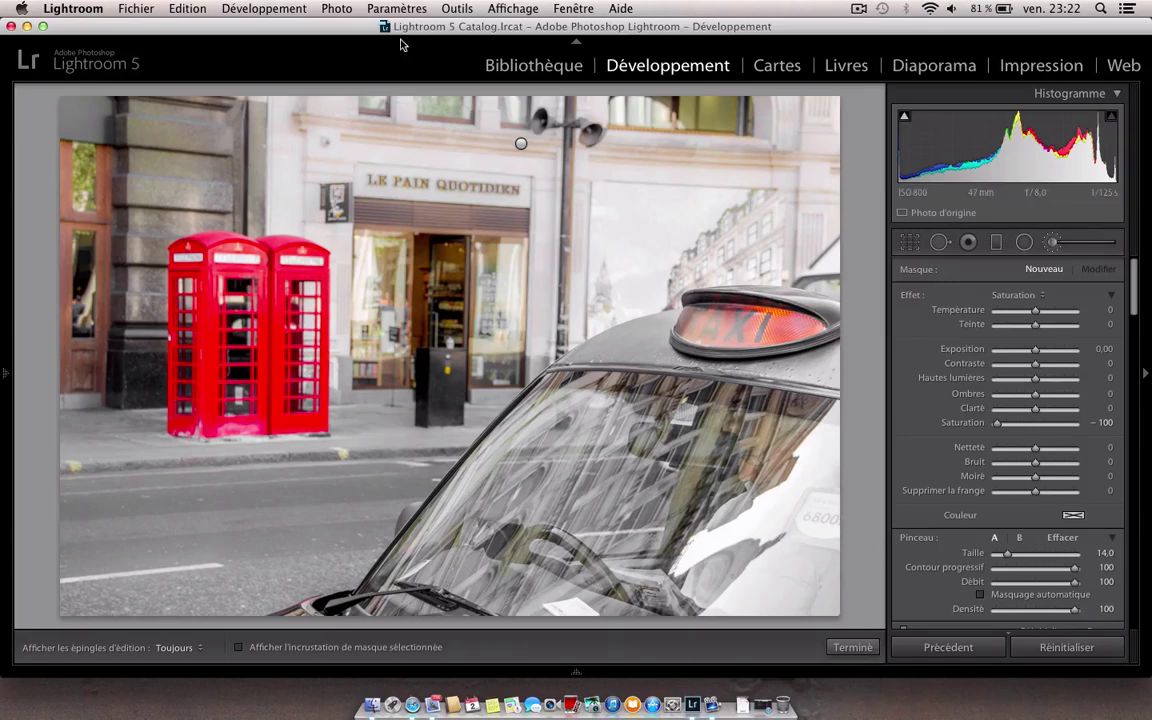
pyautogui.scroll(3, 462, 228)
pyautogui.scroll(1, 452, 205)
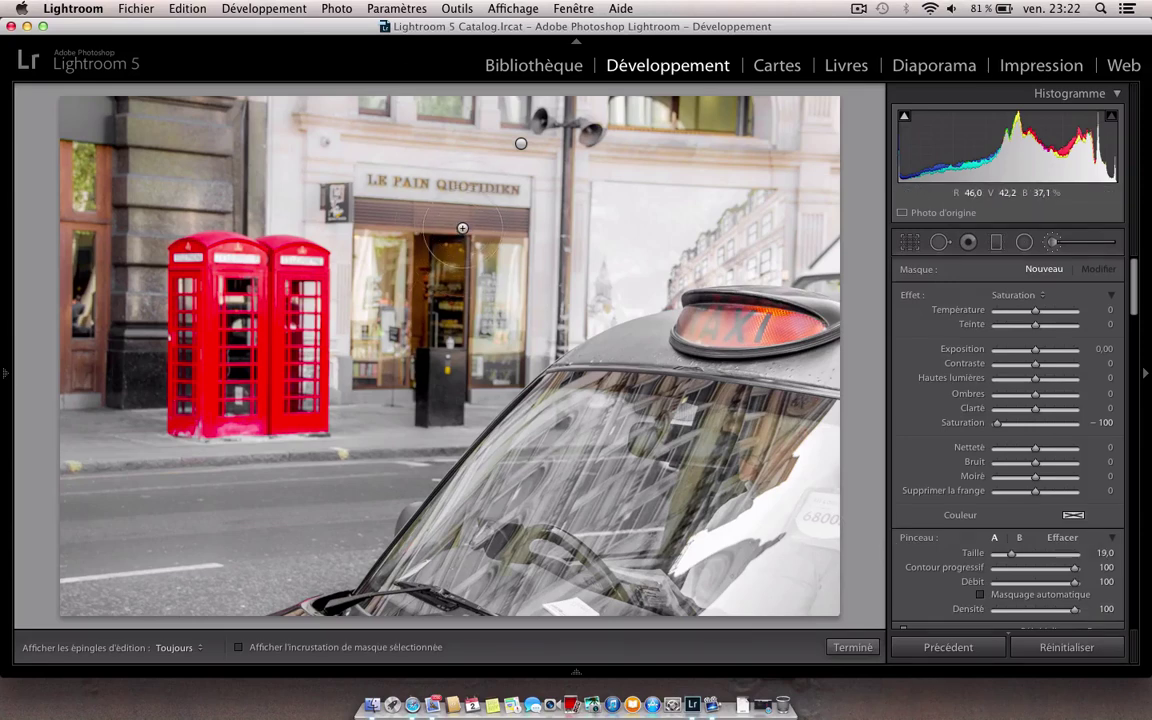
pyautogui.press('h')
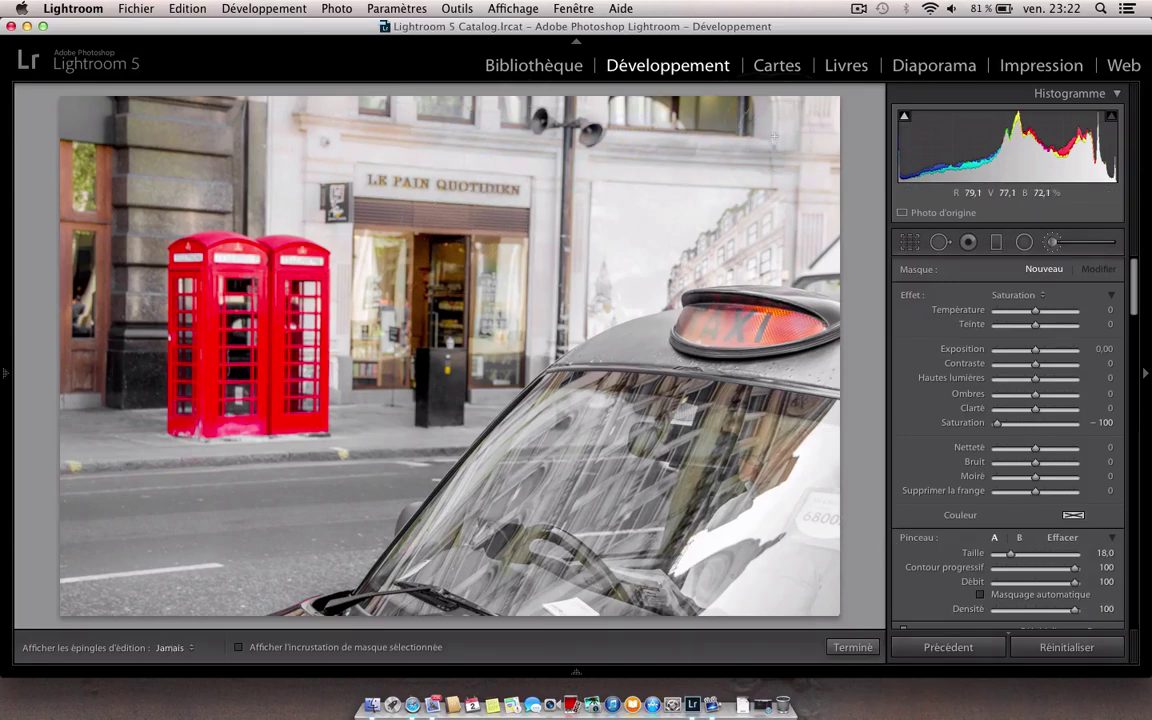
pyautogui.moveTo(680, 110)
pyautogui.mouseDown()
pyautogui.moveTo(700, 110)
pyautogui.moveTo(195, 92)
pyautogui.moveTo(121, 131)
pyautogui.moveTo(95, 175)
pyautogui.moveTo(72, 255)
pyautogui.moveTo(80, 365)
pyautogui.moveTo(121, 299)
pyautogui.moveTo(98, 205)
pyautogui.moveTo(110, 152)
pyautogui.mouseUp()
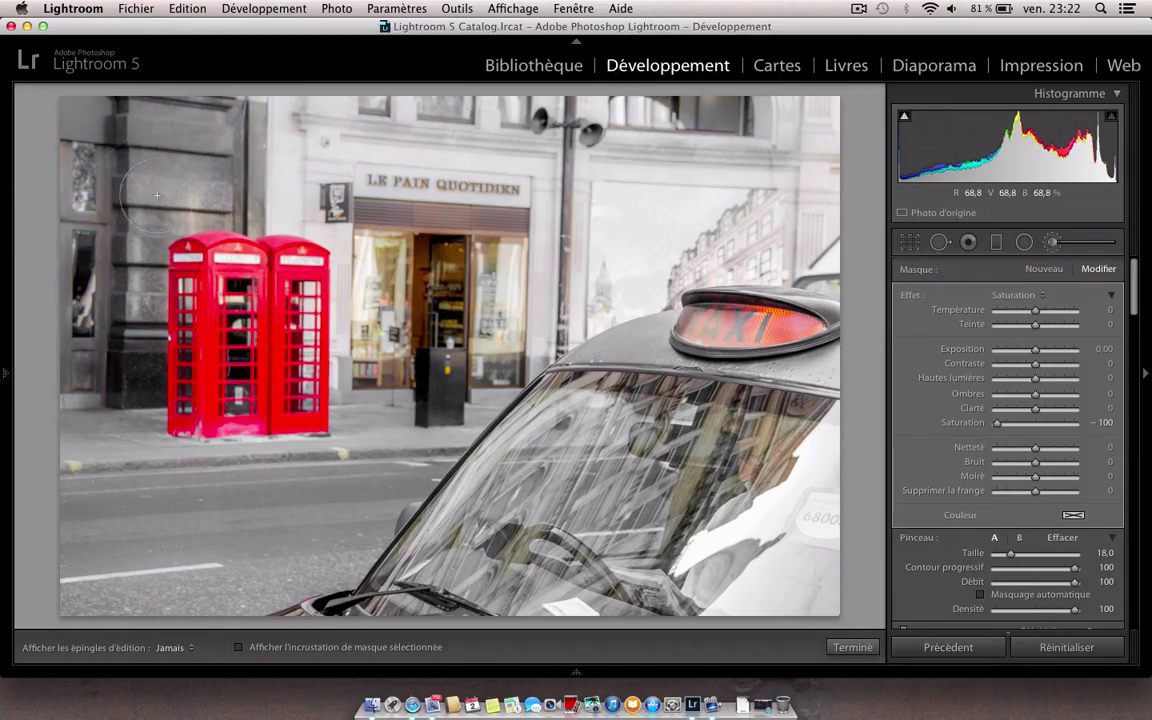
pyautogui.moveTo(390, 234)
pyautogui.mouseDown()
pyautogui.moveTo(393, 351)
pyautogui.moveTo(441, 289)
pyautogui.moveTo(445, 325)
pyautogui.moveTo(481, 247)
pyautogui.moveTo(446, 277)
pyautogui.moveTo(436, 343)
pyautogui.moveTo(404, 364)
pyautogui.moveTo(438, 335)
pyautogui.moveTo(459, 290)
pyautogui.moveTo(502, 317)
pyautogui.mouseUp()
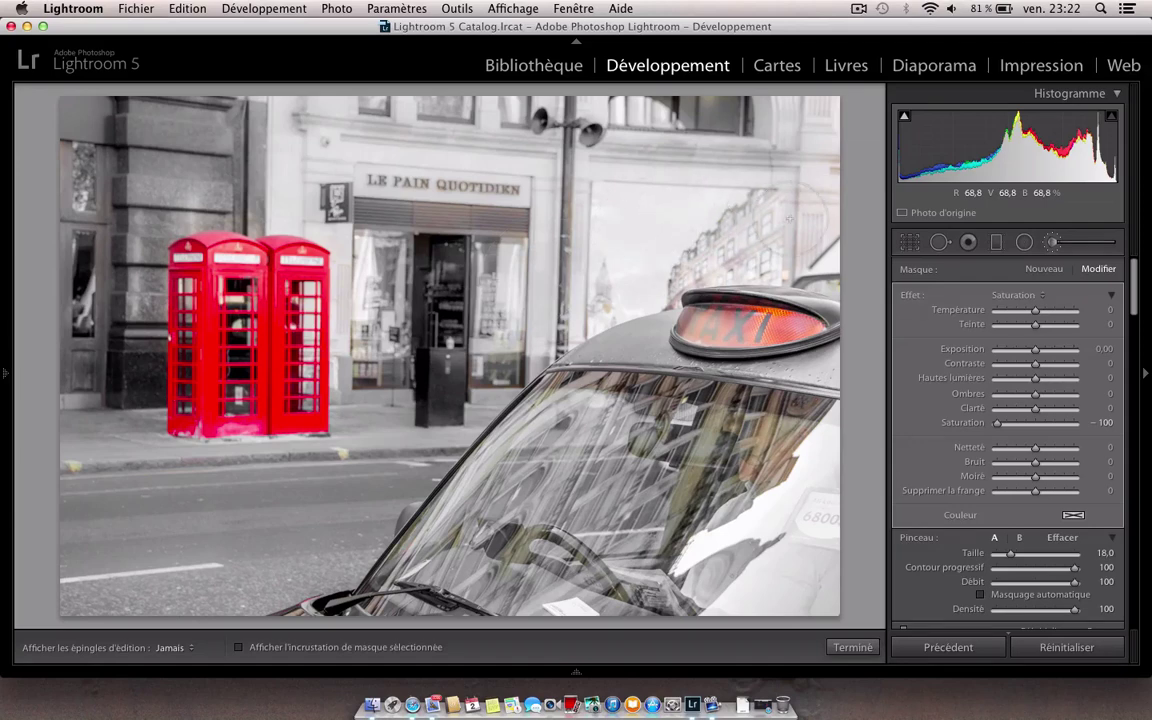
# - Reduce the Saturation brush to size 11,0 and desaturate the kerb and the wall area around the left phone booth
pyautogui.press('h')
pyautogui.scroll(-7, 434, 297)
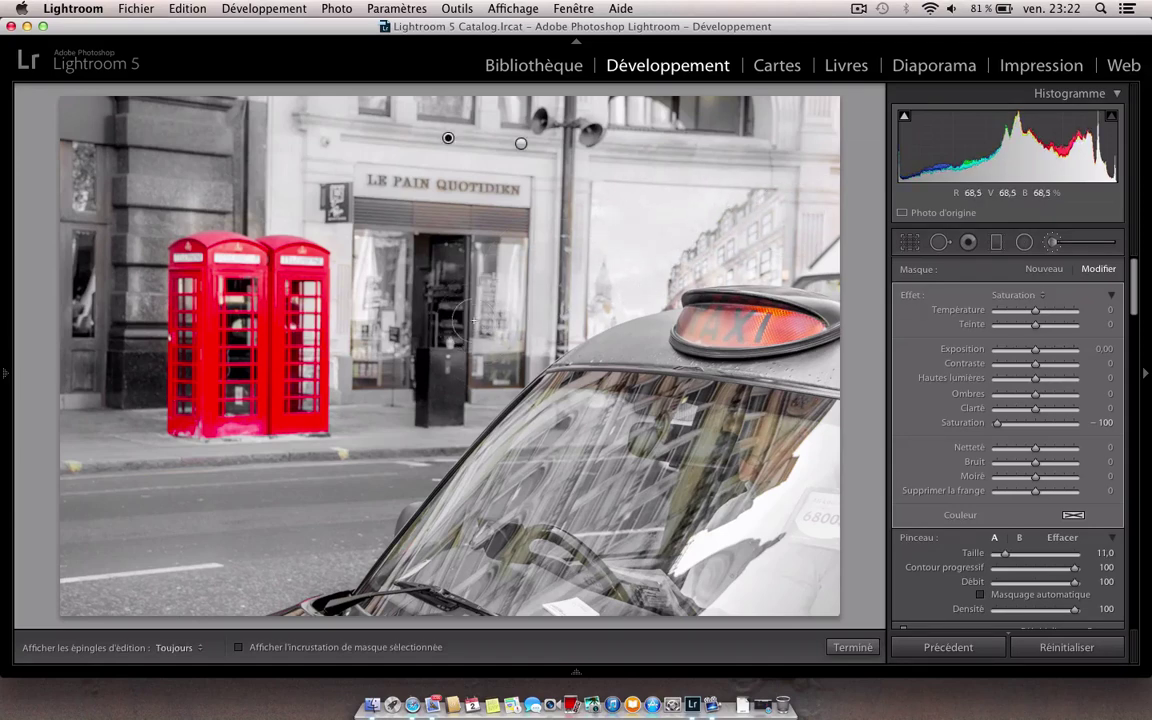
pyautogui.press('h')
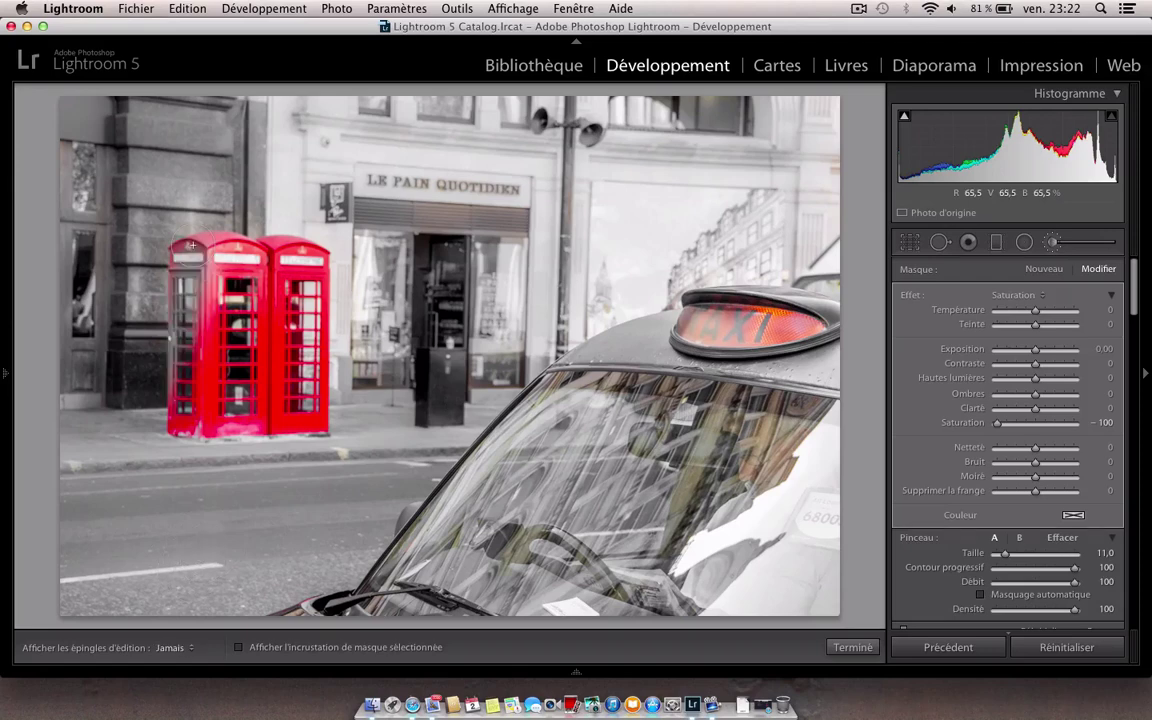
# - Erase the Saturation mask from the edges of the red phone booths at size 2,0, toggling the edit pins' visibility
pyautogui.press('h')
pyautogui.press('alt')
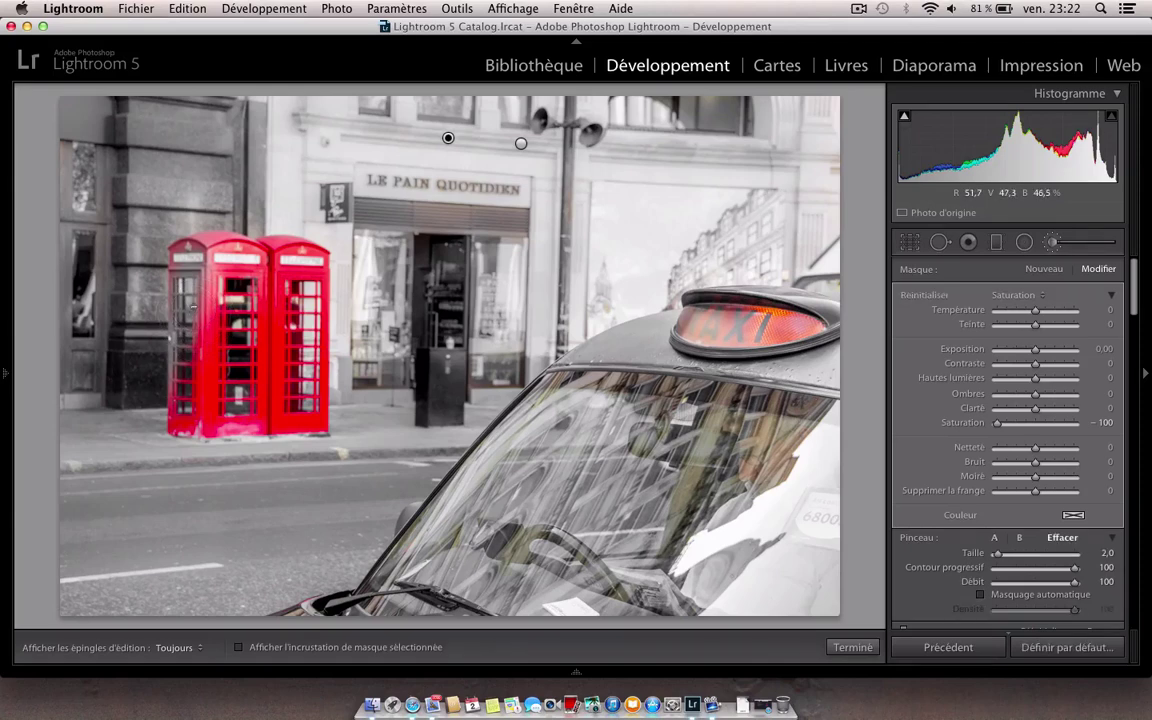
pyautogui.press('h')
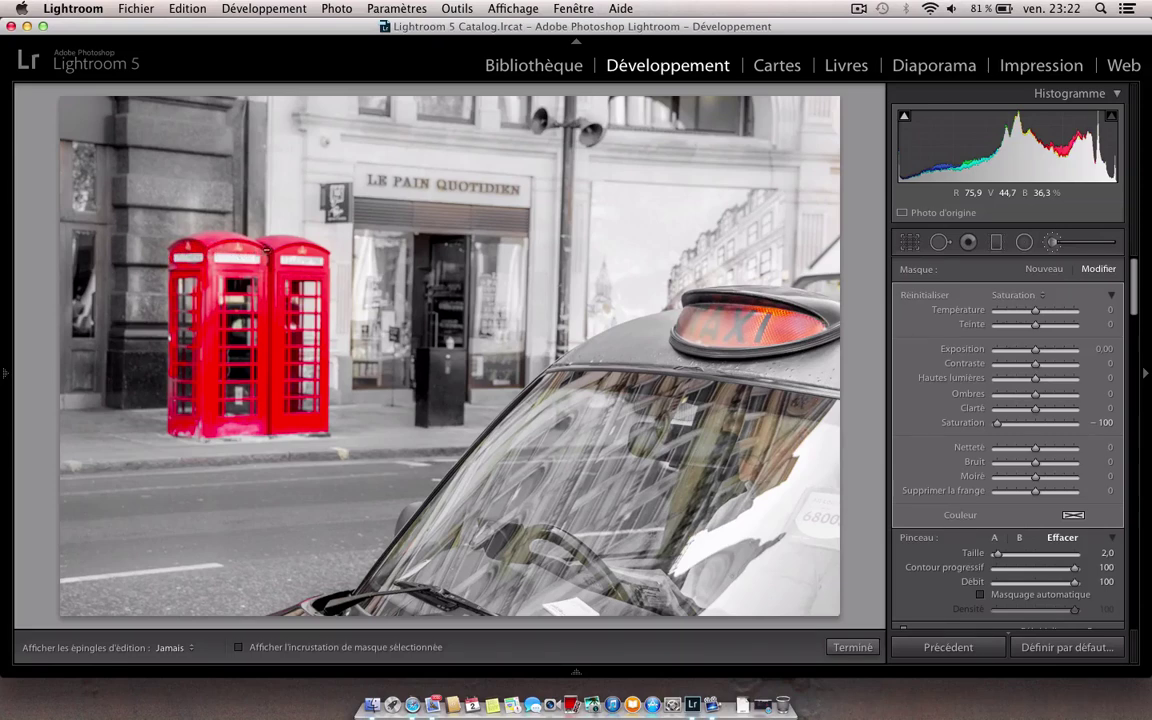
pyautogui.press('h')
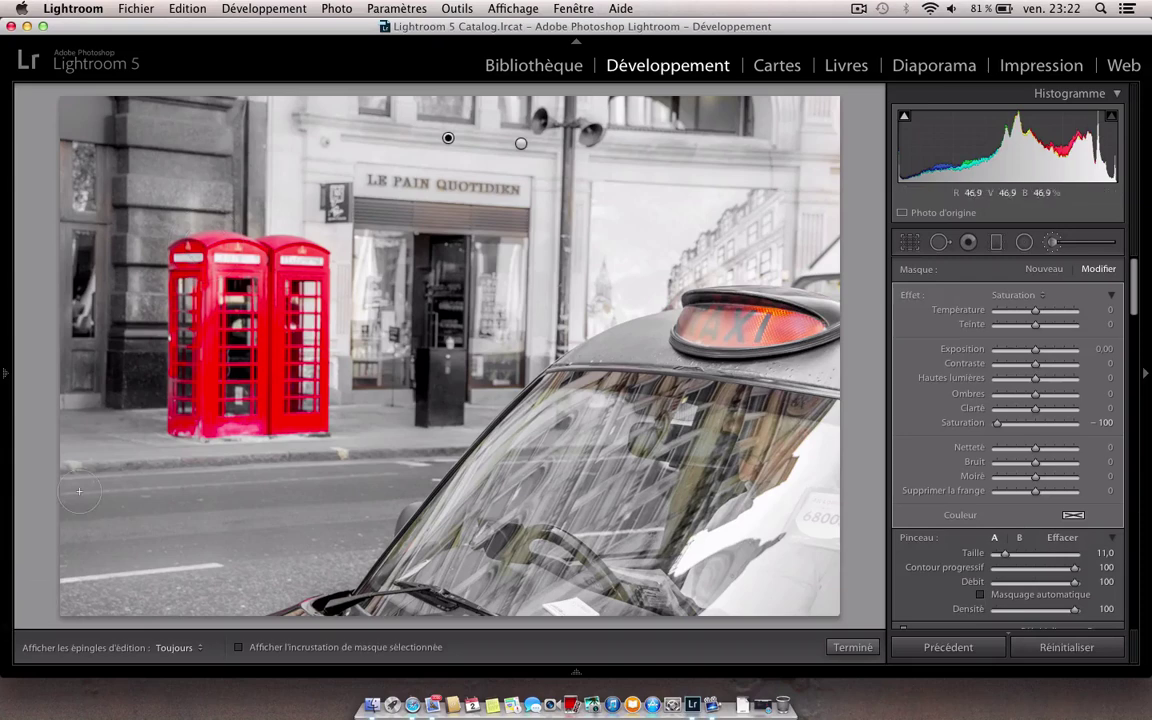
pyautogui.press('alt')
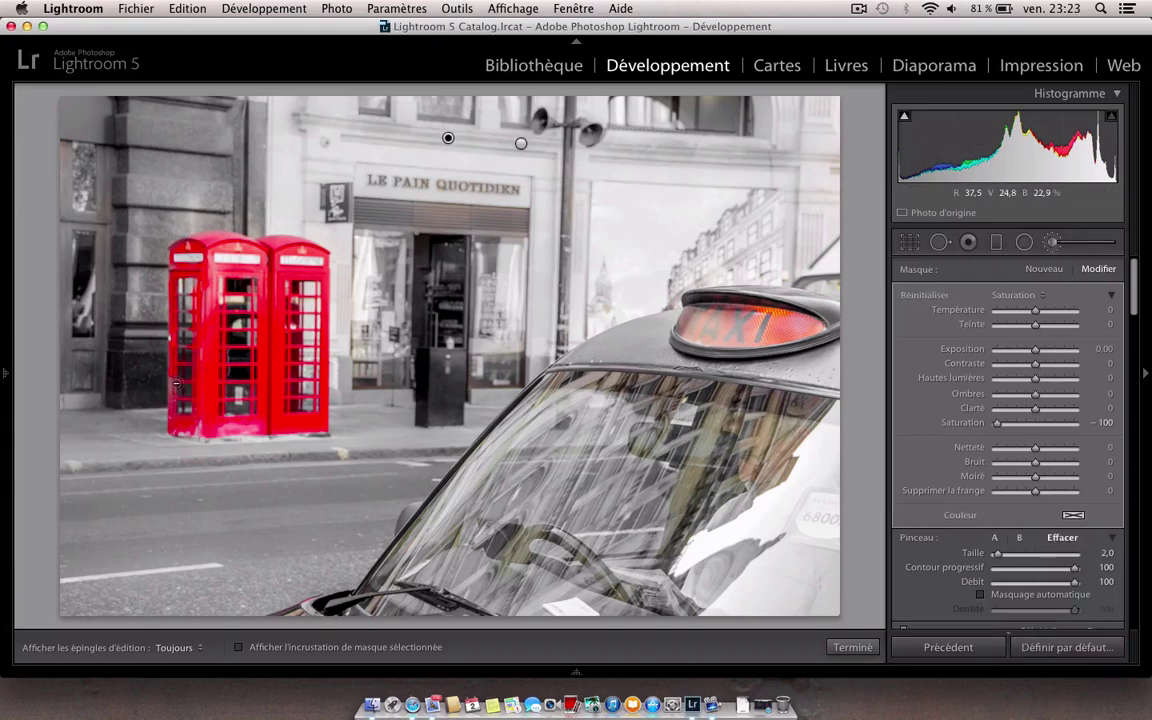
pyautogui.press('h')
pyautogui.press('h')
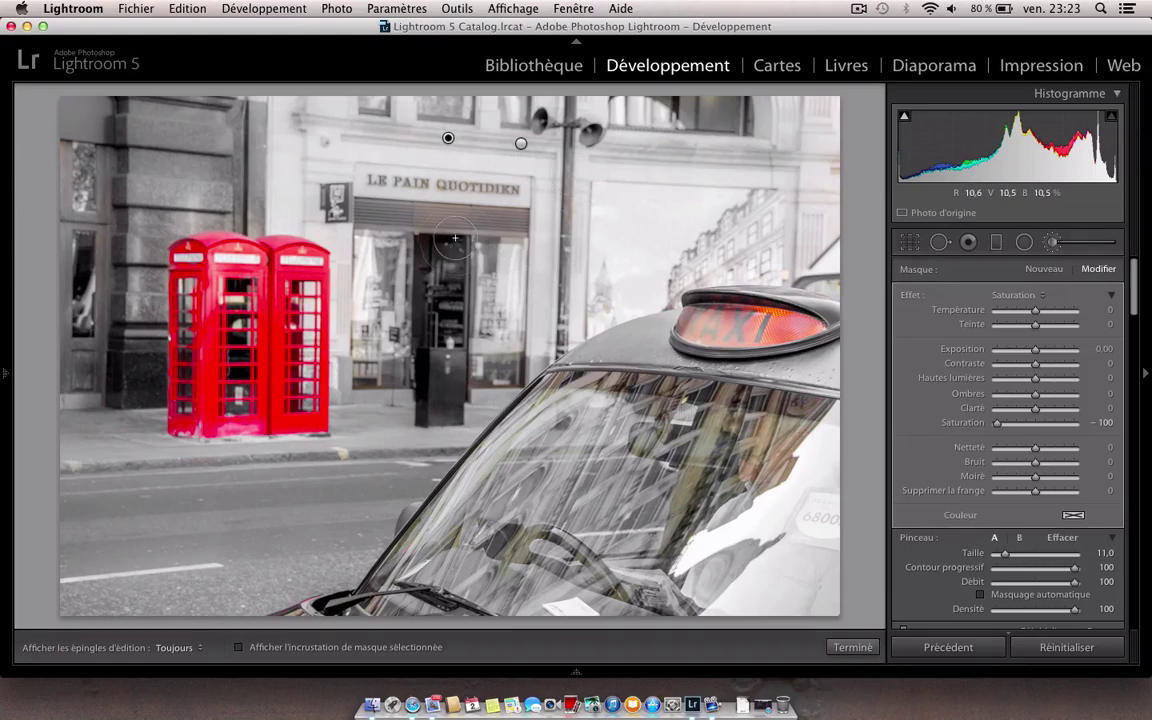
pyautogui.press('h')
pyautogui.press('h')
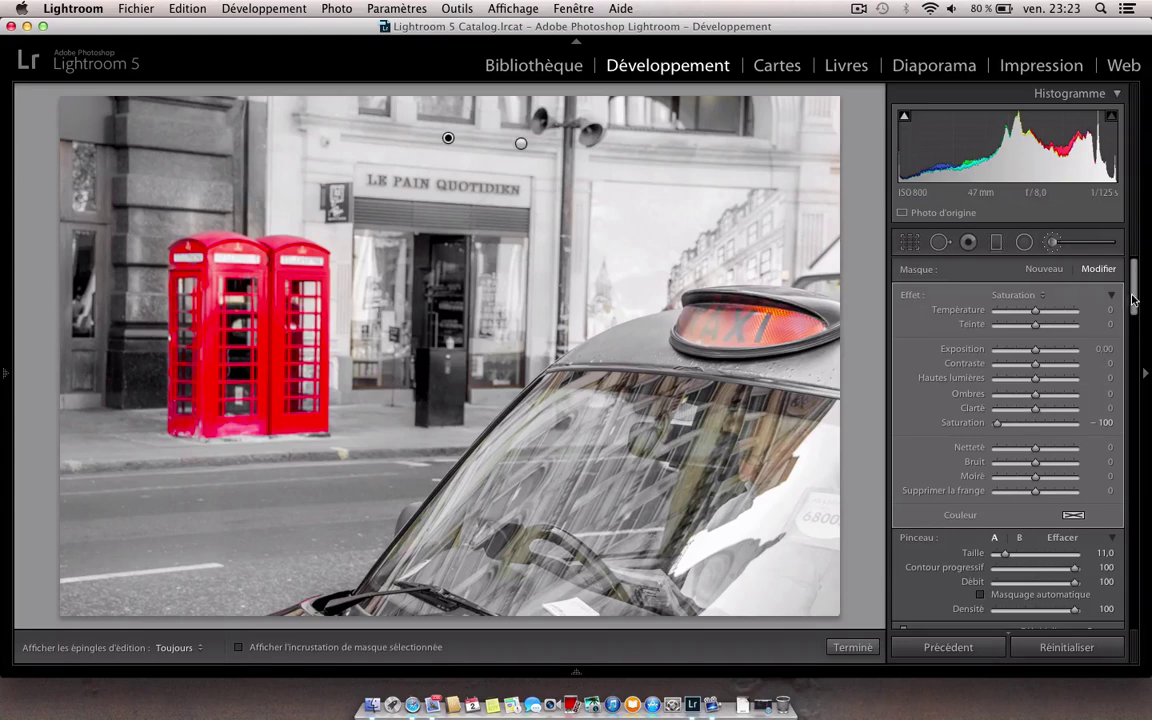
# - Set the noise reduction Luminance to 27
pyautogui.moveTo(1136, 297); pyautogui.dragTo(1110, 500)
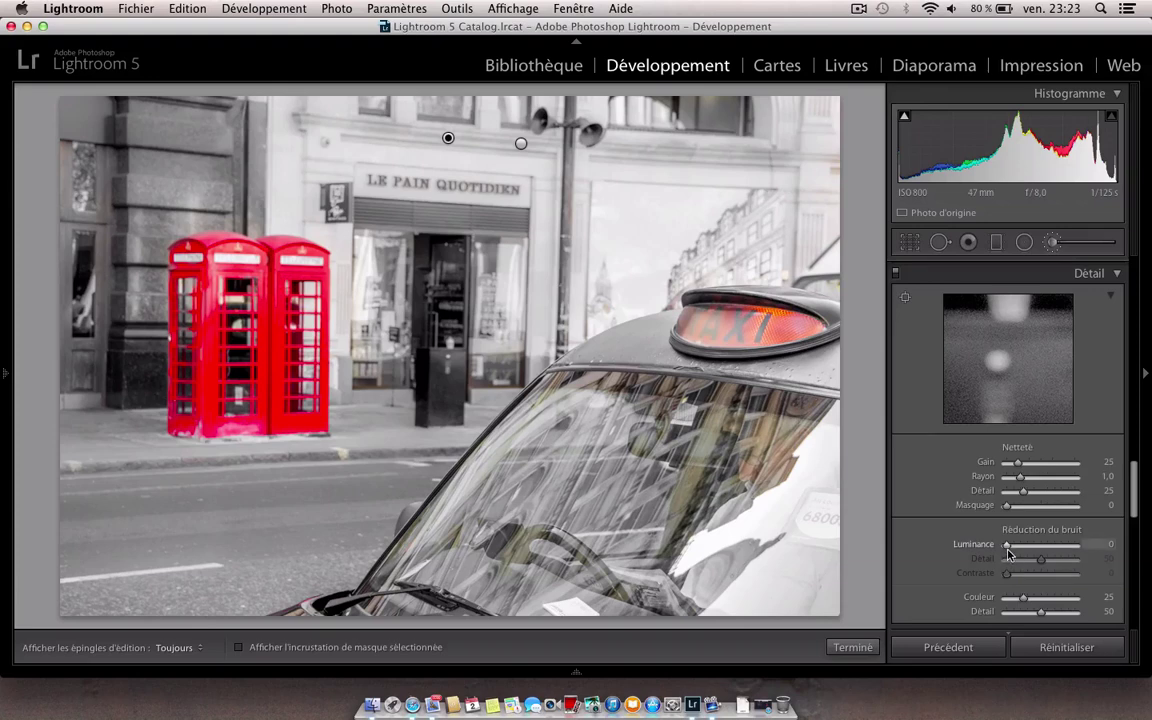
pyautogui.moveTo(1007, 545)
pyautogui.mouseDown()
pyautogui.moveTo(1025, 556)
pyautogui.moveTo(1004, 545)
pyautogui.mouseUp()
pyautogui.moveTo(1010, 550); pyautogui.dragTo(1019, 551)
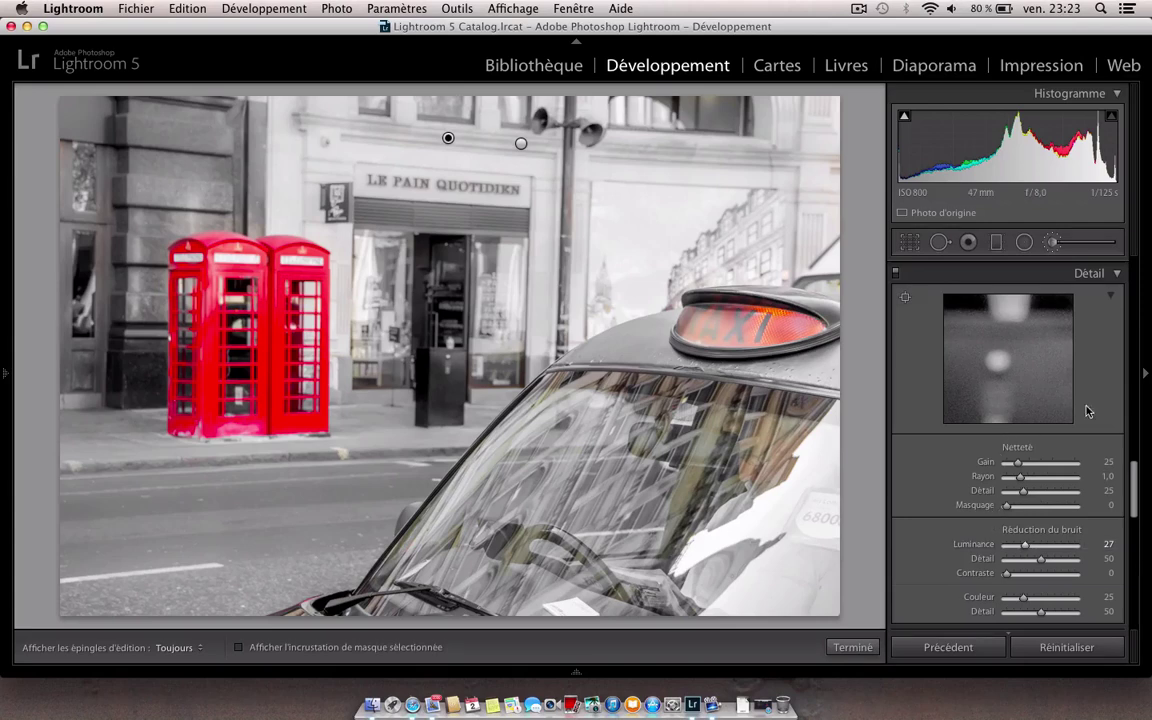
# - Enable the lens profile correction, chromatic aberration removal and crop constraint in the lens corrections
pyautogui.moveTo(1133, 476); pyautogui.dragTo(1133, 513)
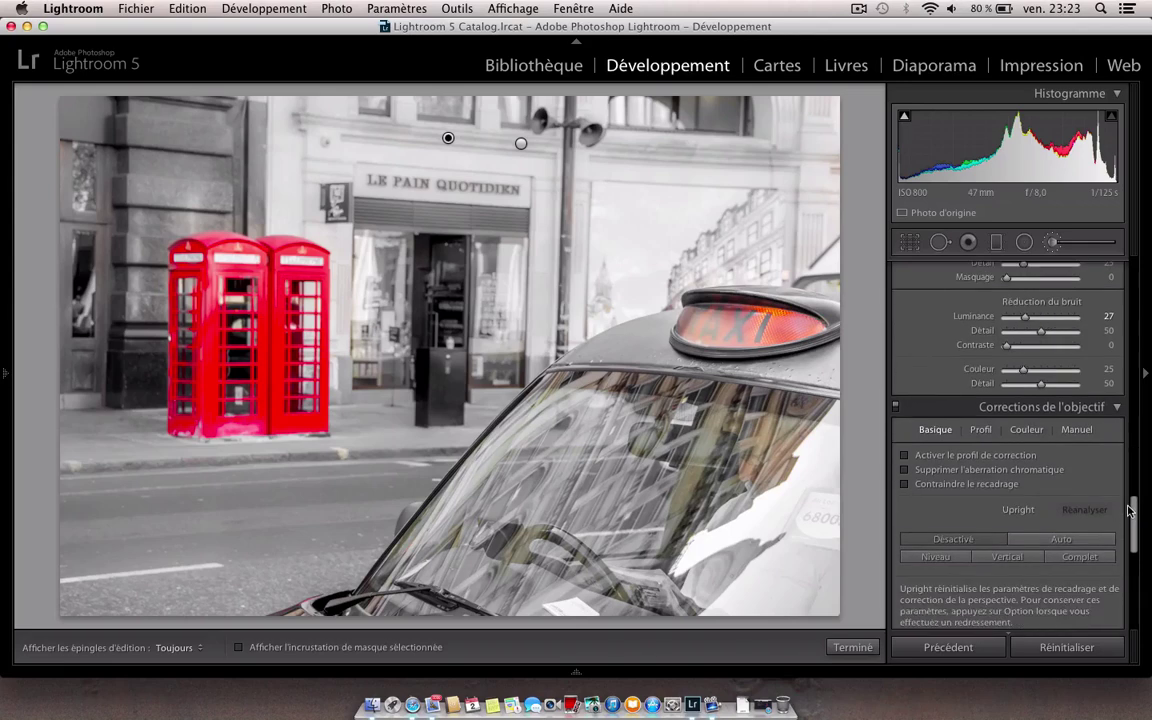
pyautogui.click(905, 456)
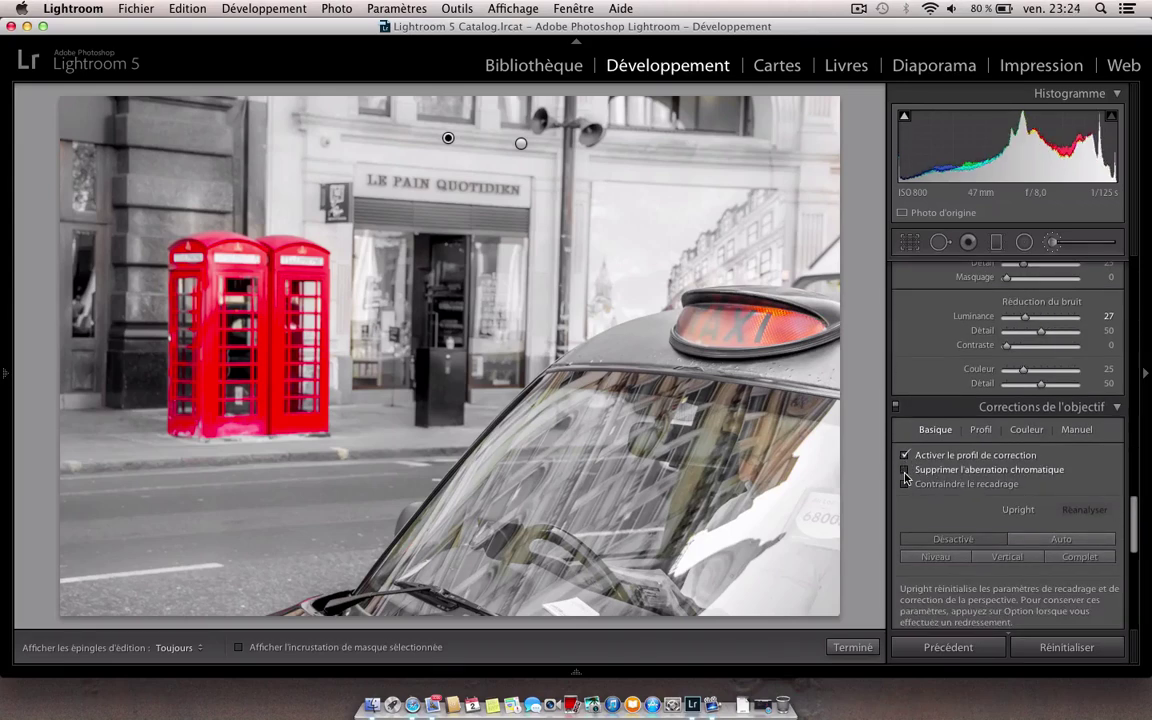
pyautogui.click(905, 470)
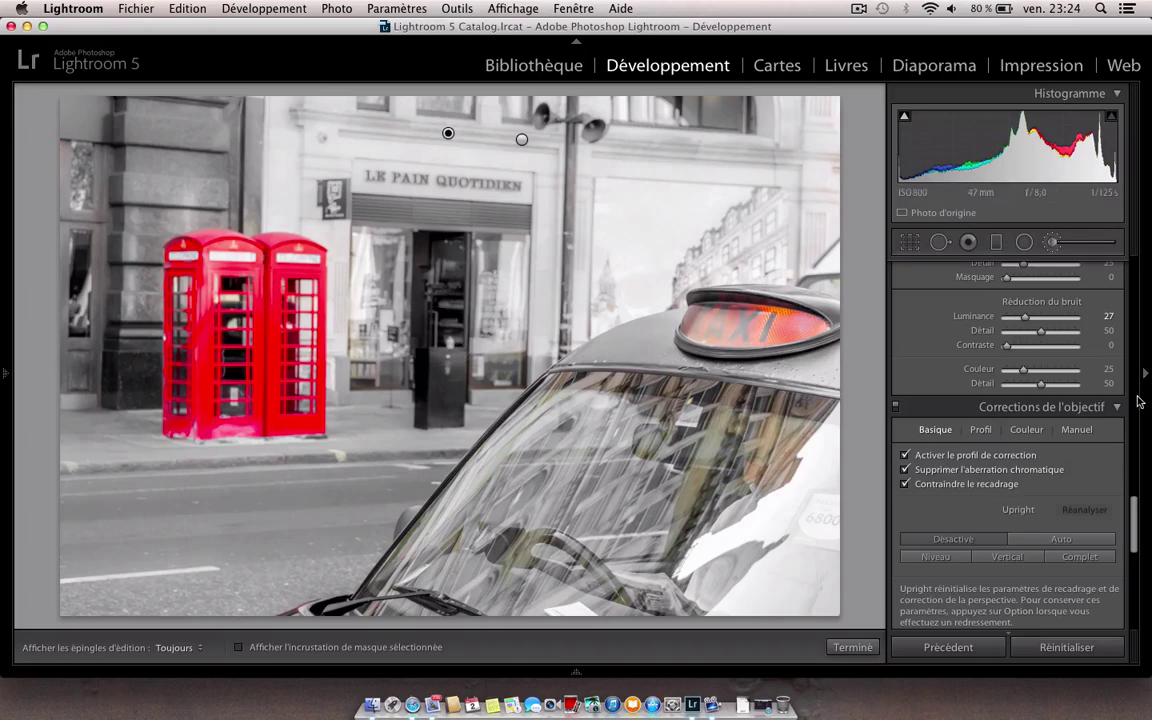
# - Try a brighter Exposition of −0,10, and settle the photo's Exposition at −0,50
pyautogui.scroll(5, 1033, 316)
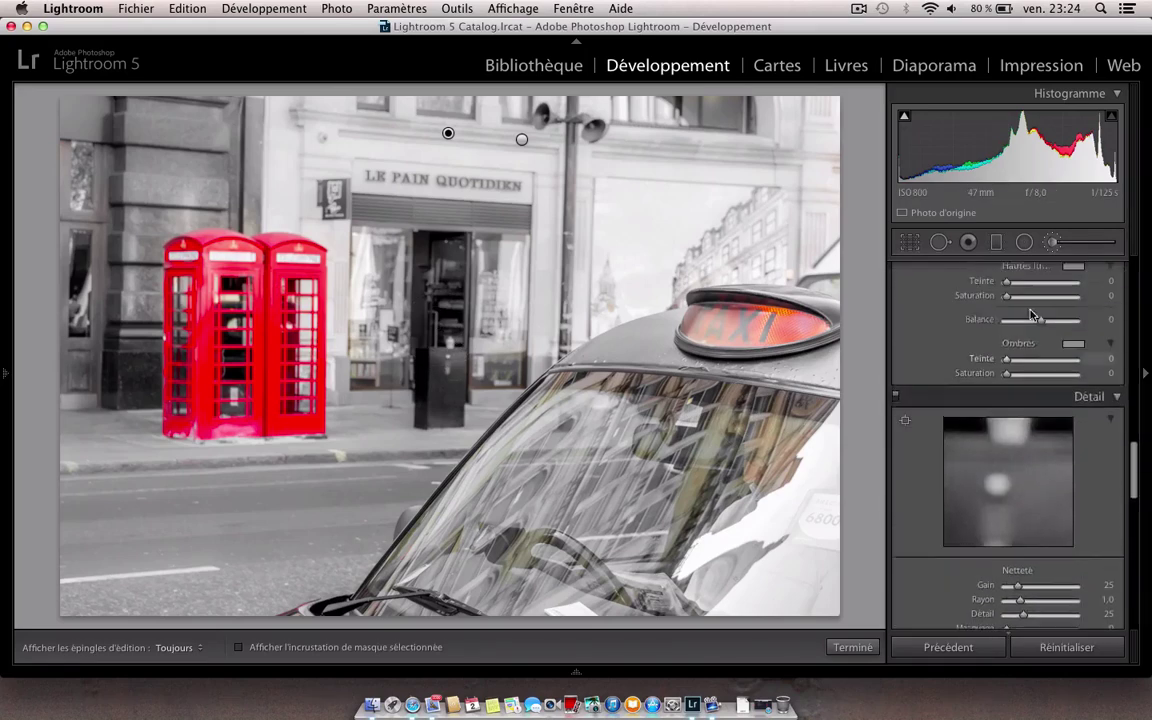
pyautogui.scroll(6, 1033, 316)
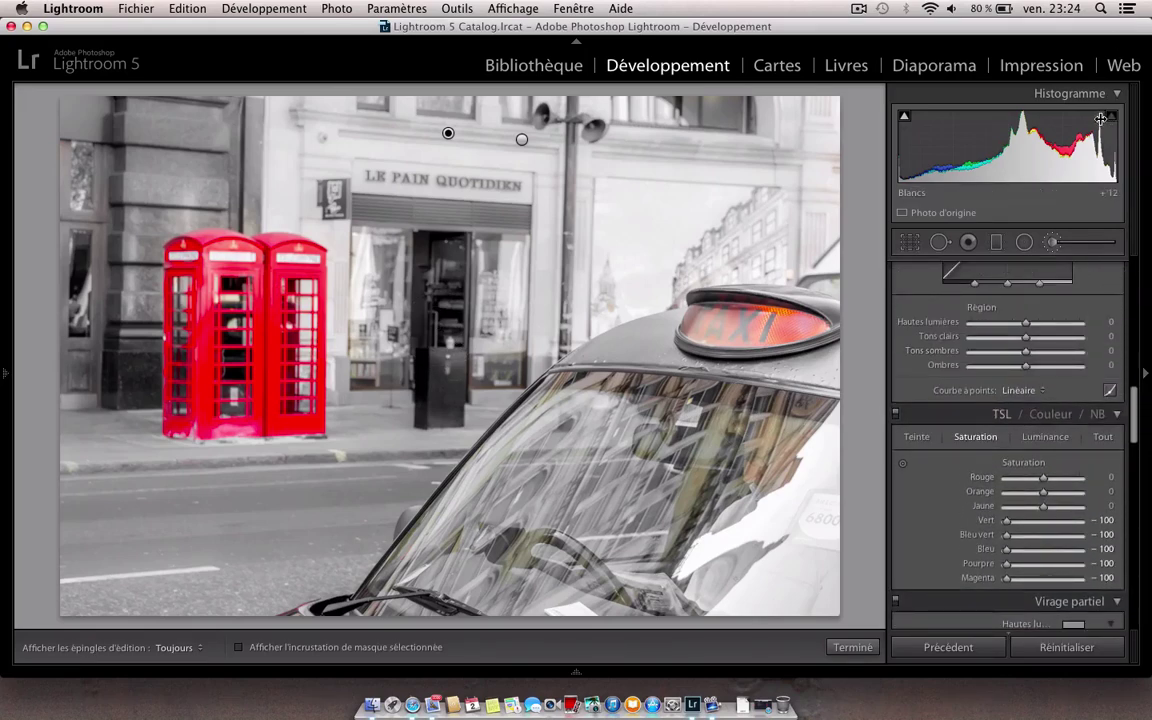
pyautogui.scroll(8, 1038, 370)
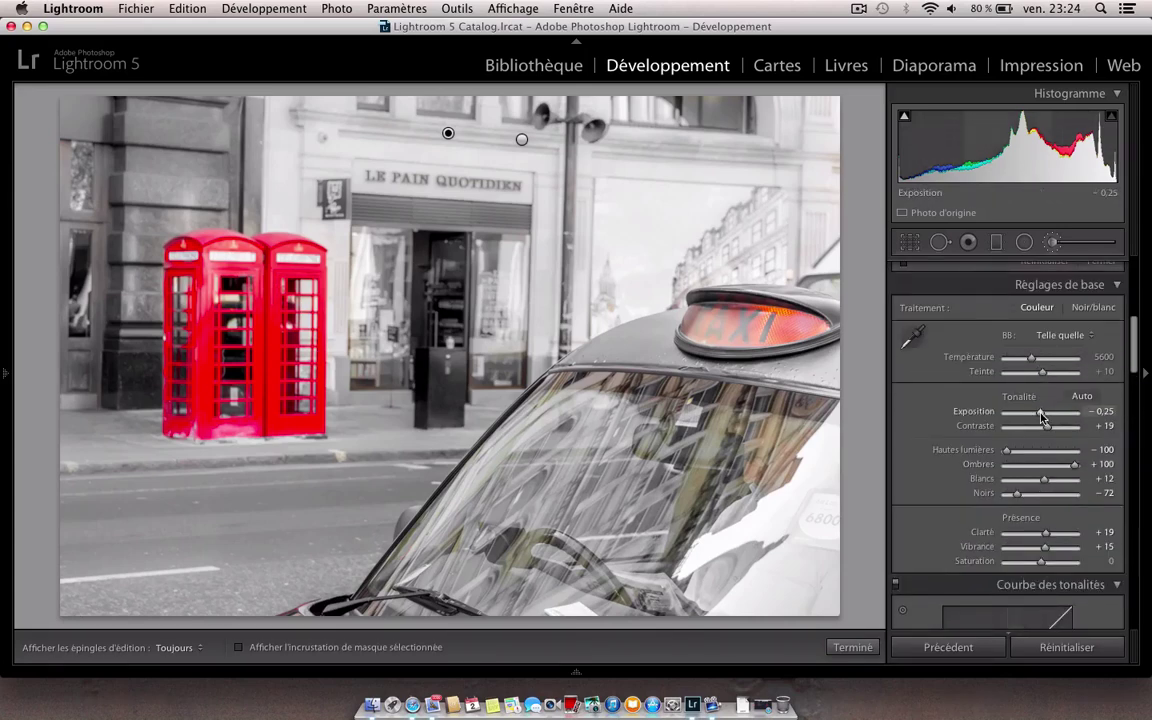
pyautogui.moveTo(1043, 418); pyautogui.dragTo(1044, 418)
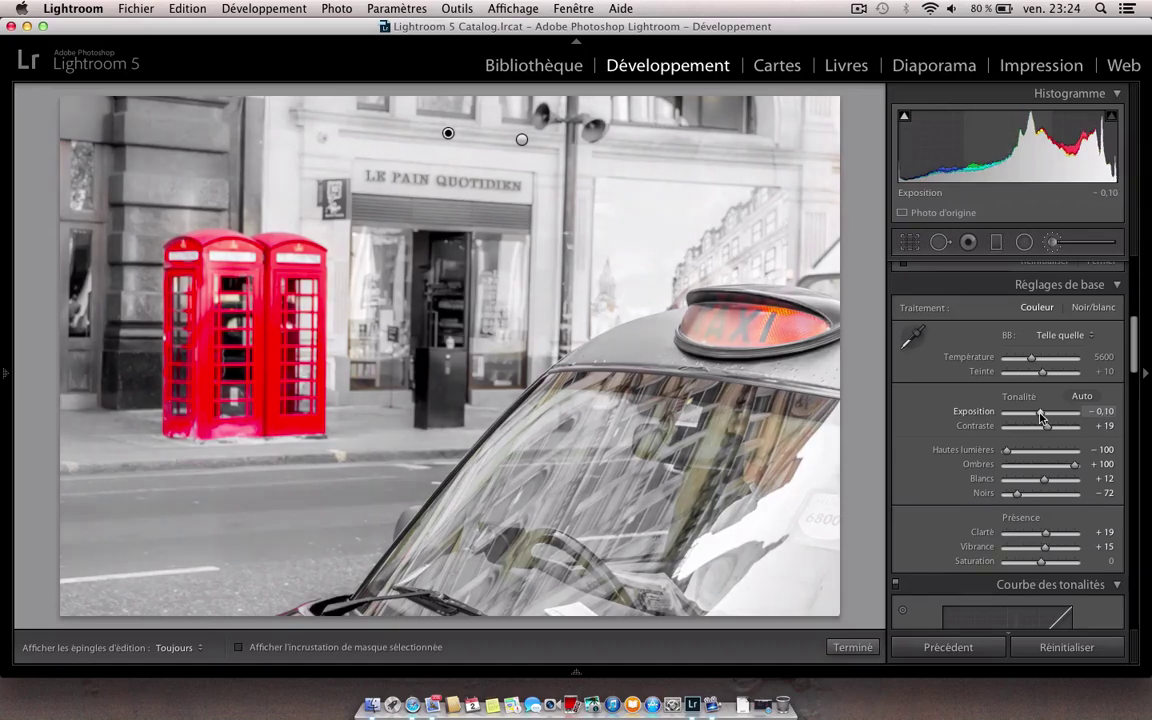
pyautogui.moveTo(1042, 418); pyautogui.dragTo(1039, 420)
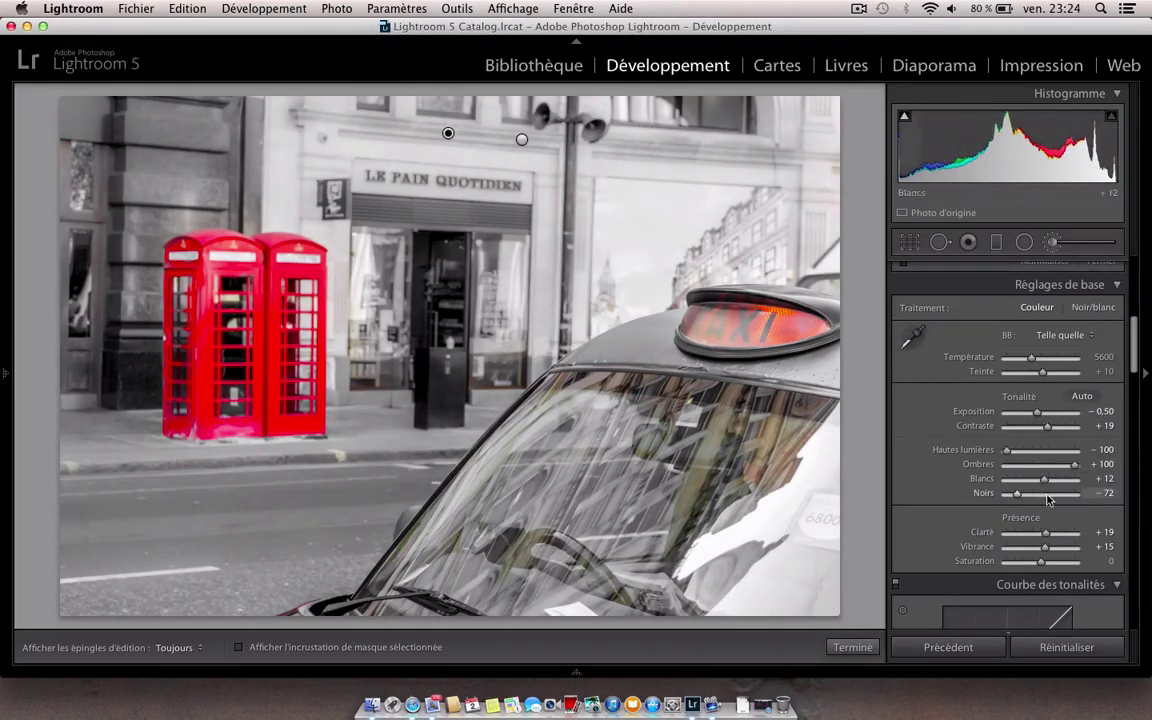
# - Try a post-crop vignette Gain of −100, set it to −39, and finish the brush edit
pyautogui.scroll(3, 1045, 490)
pyautogui.scroll(-10, 1045, 503)
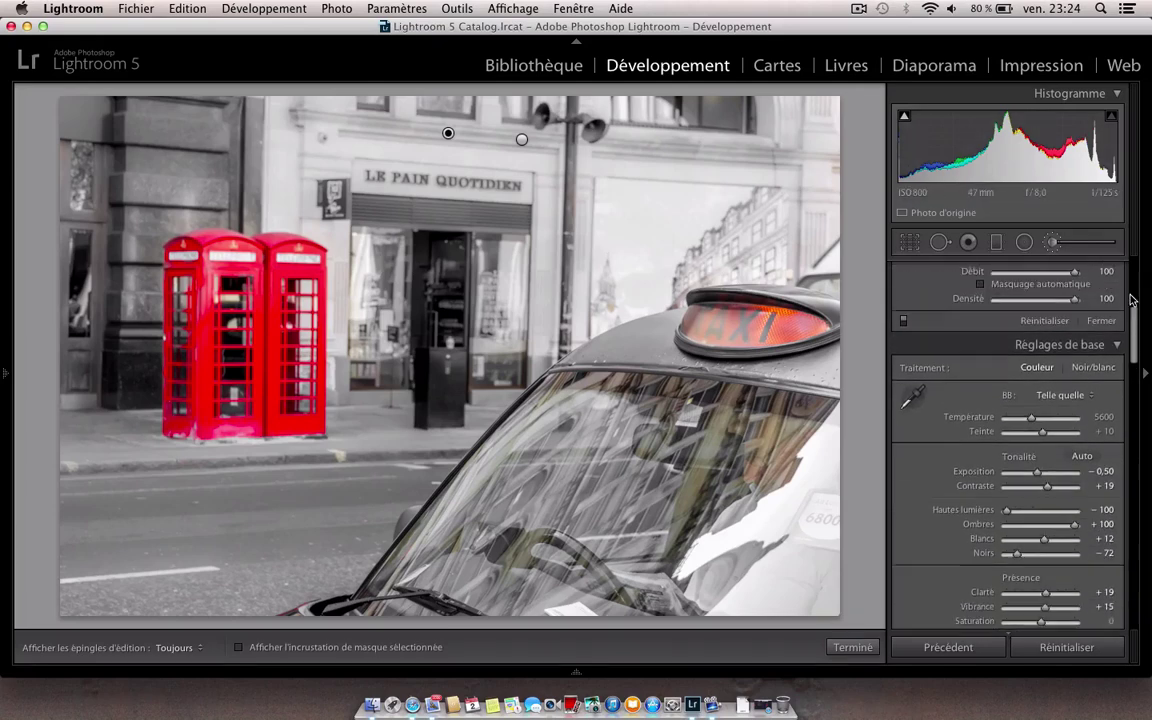
pyautogui.scroll(-10, 1015, 514)
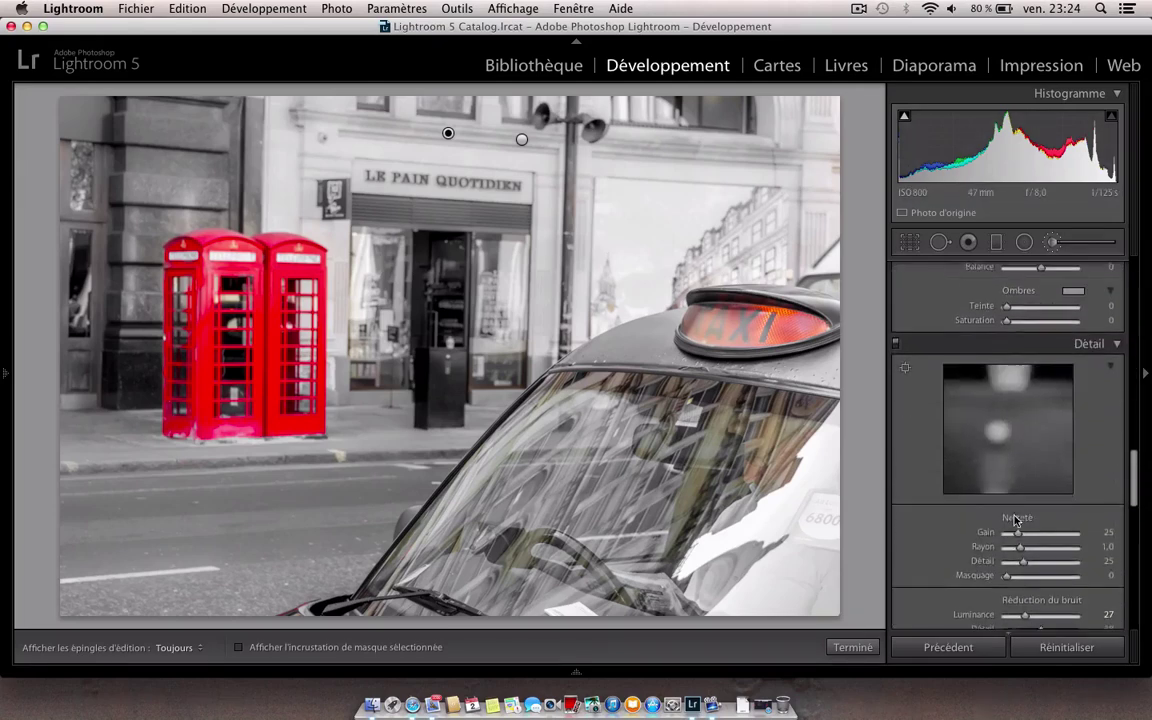
pyautogui.scroll(-3, 1013, 525)
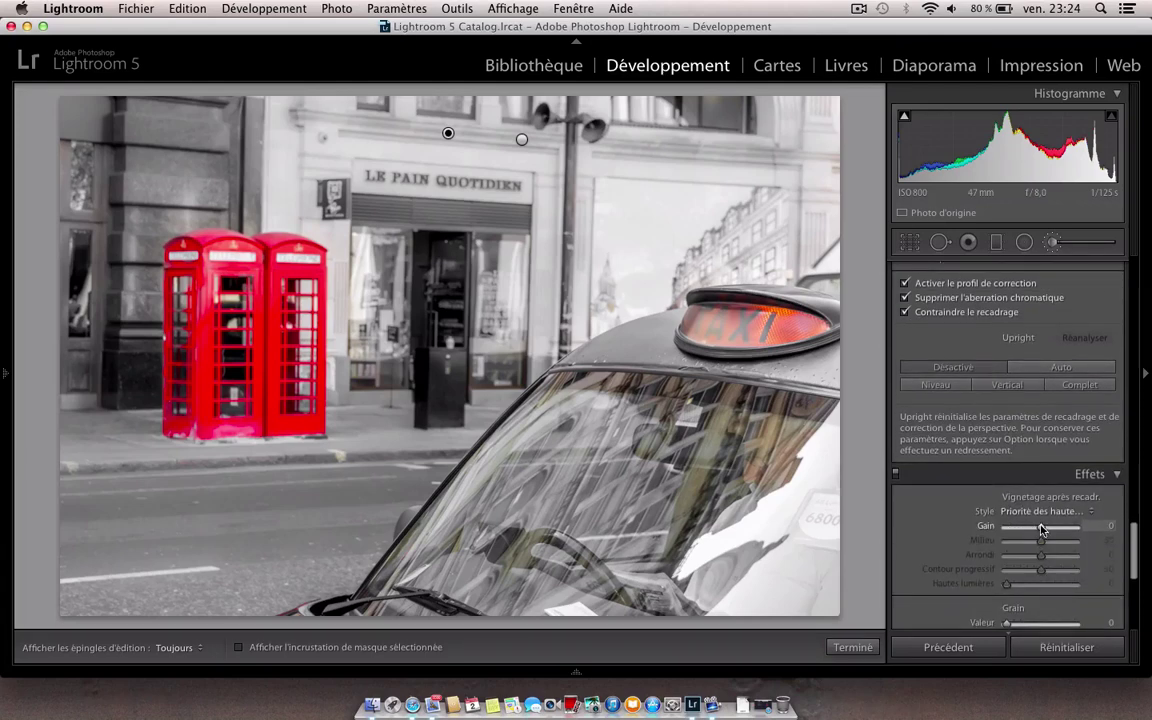
pyautogui.moveTo(1040, 530); pyautogui.dragTo(1002, 528)
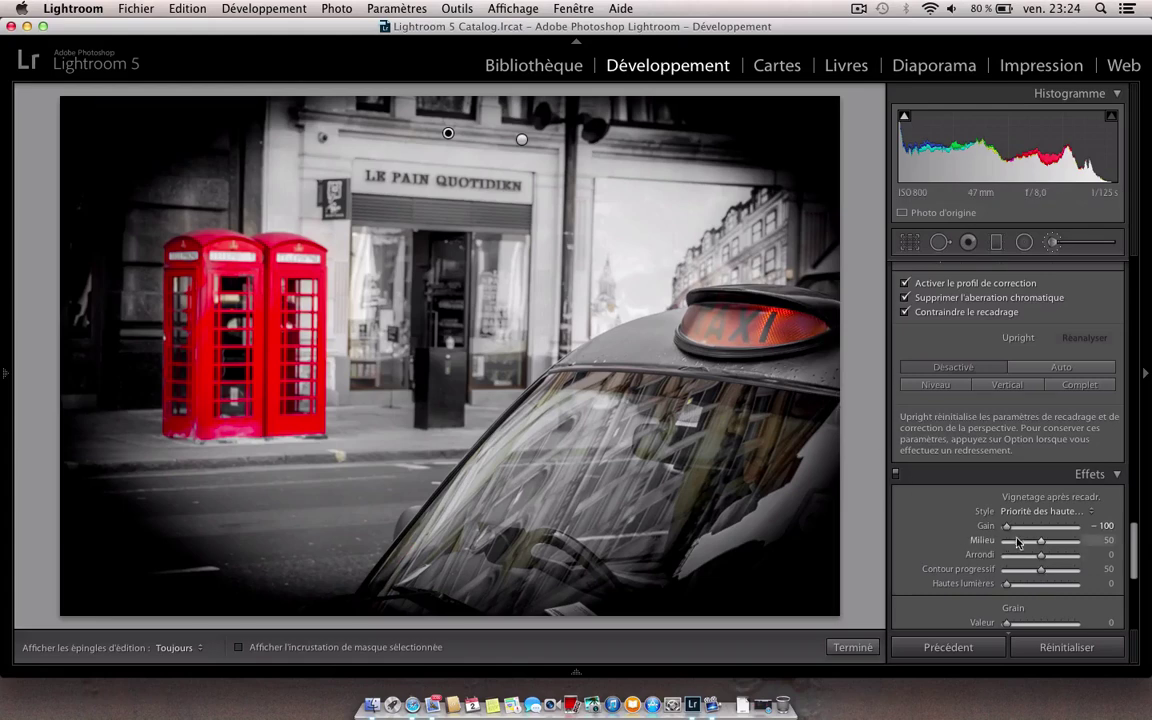
pyautogui.moveTo(1007, 531); pyautogui.dragTo(1027, 533)
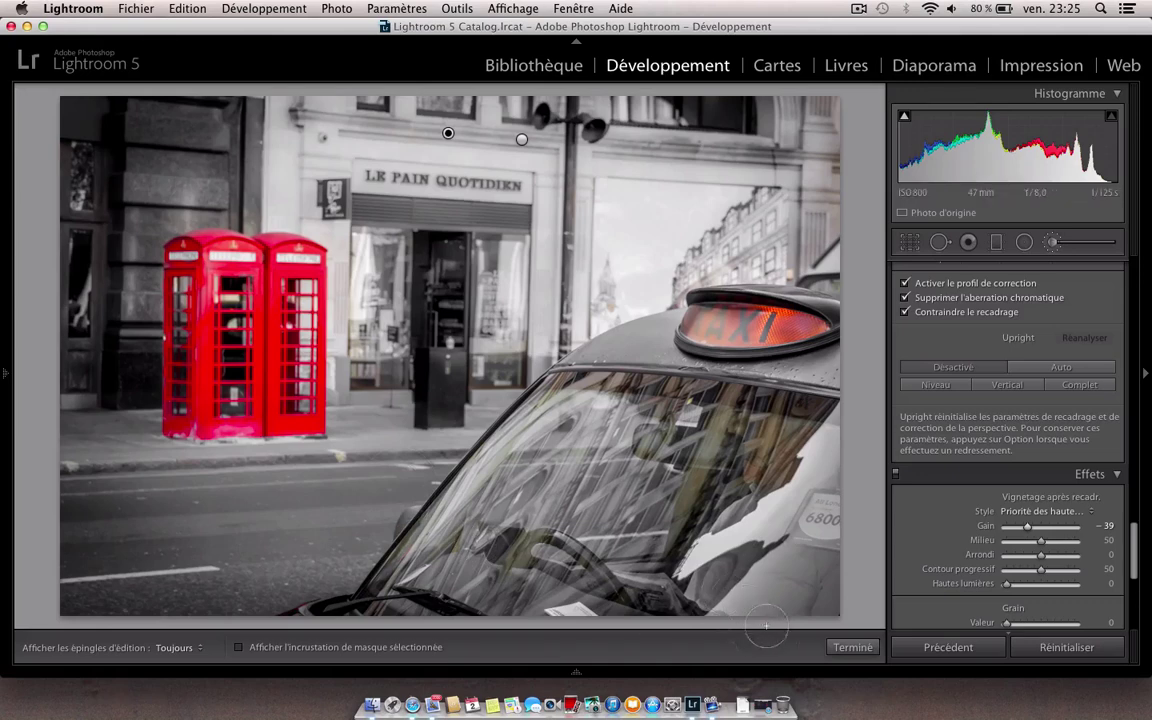
pyautogui.click(850, 648)
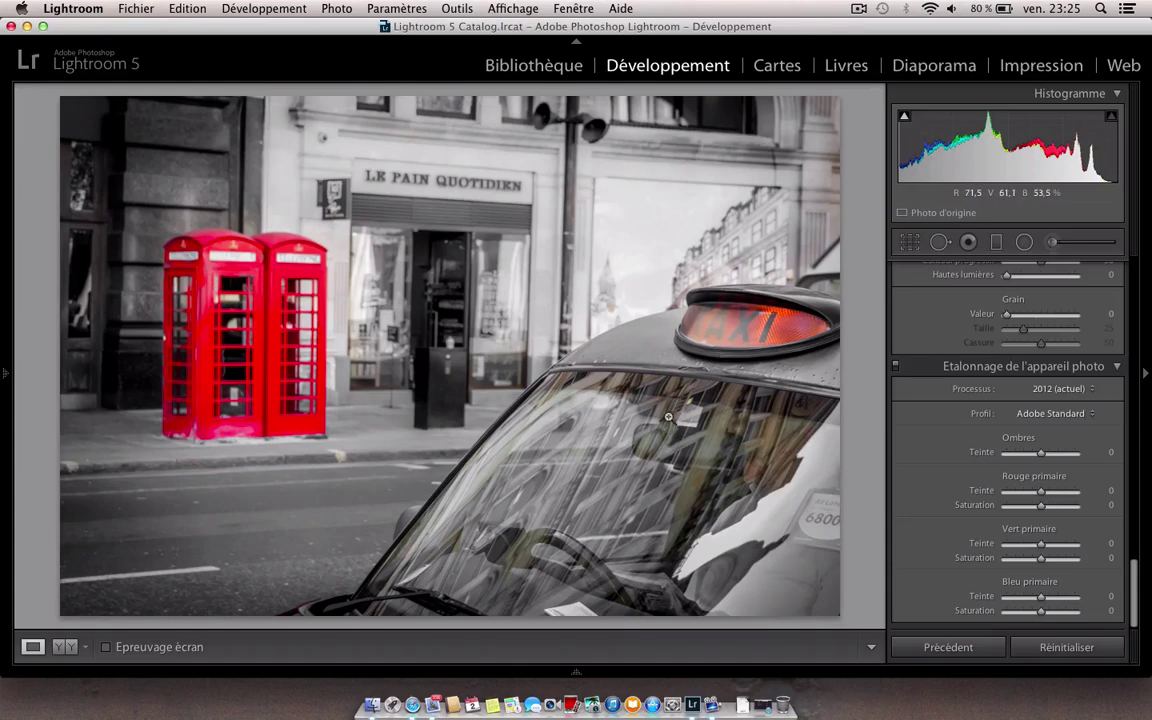
# - View the cathedral photo with the red bus for comparison, and return to the phone booth and taxi photo
pyautogui.moveTo(470, 672)
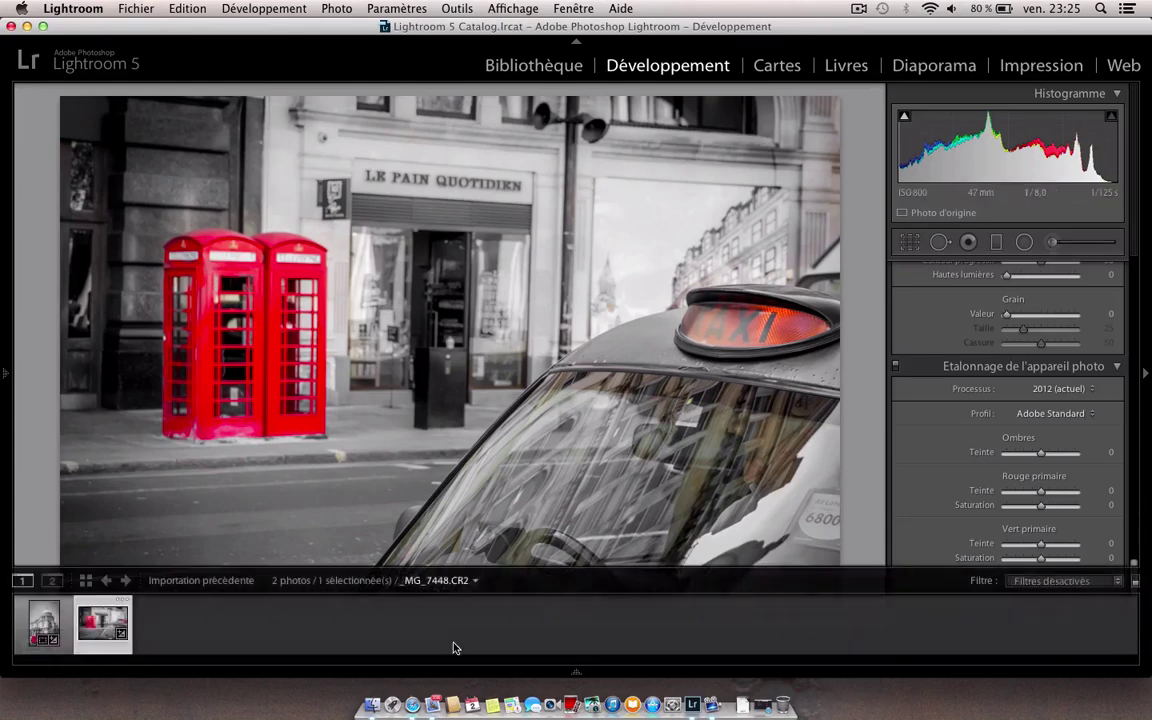
pyautogui.click(45, 623)
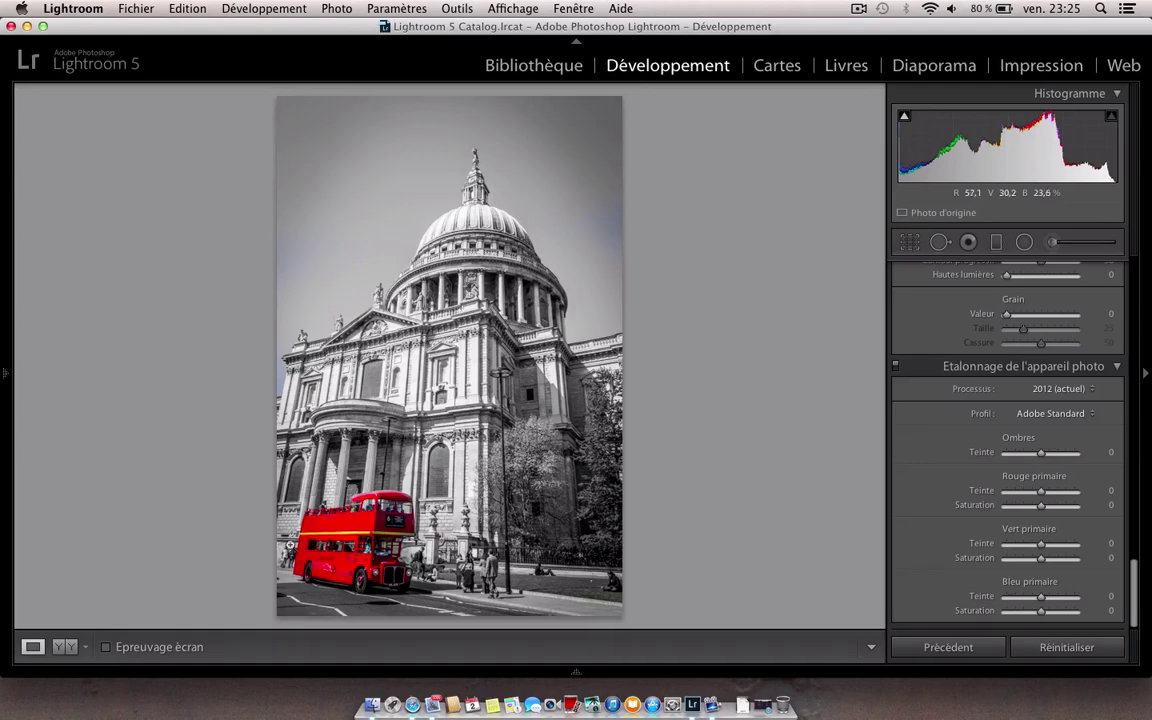
pyautogui.moveTo(206, 674)
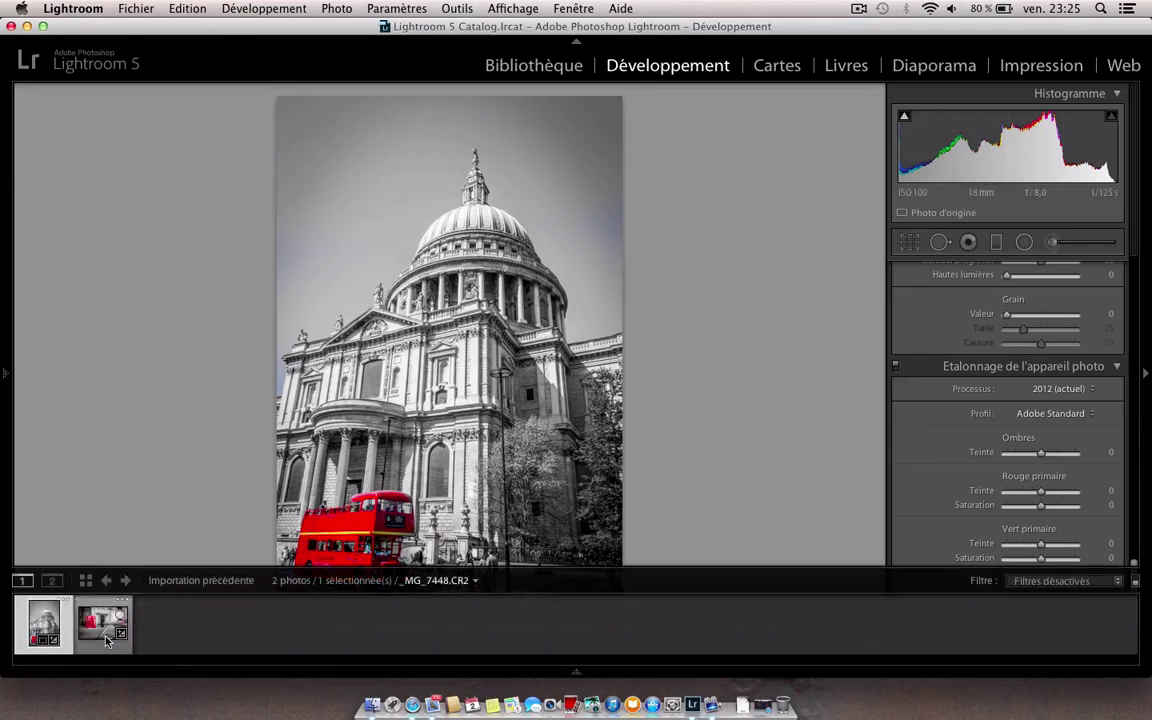
pyautogui.click(108, 640)
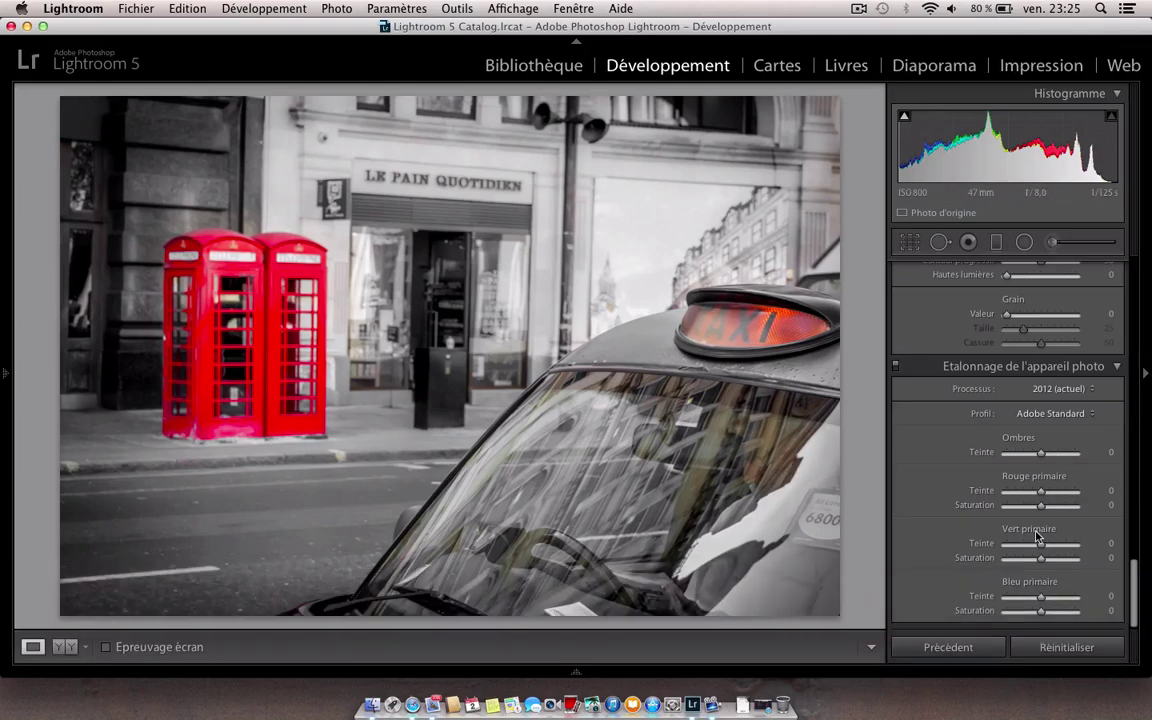
# - Review the booth photo's noise reduction, lens correction and Saturation settings, and bring up the filmstrip
pyautogui.scroll(10, 1072, 358)
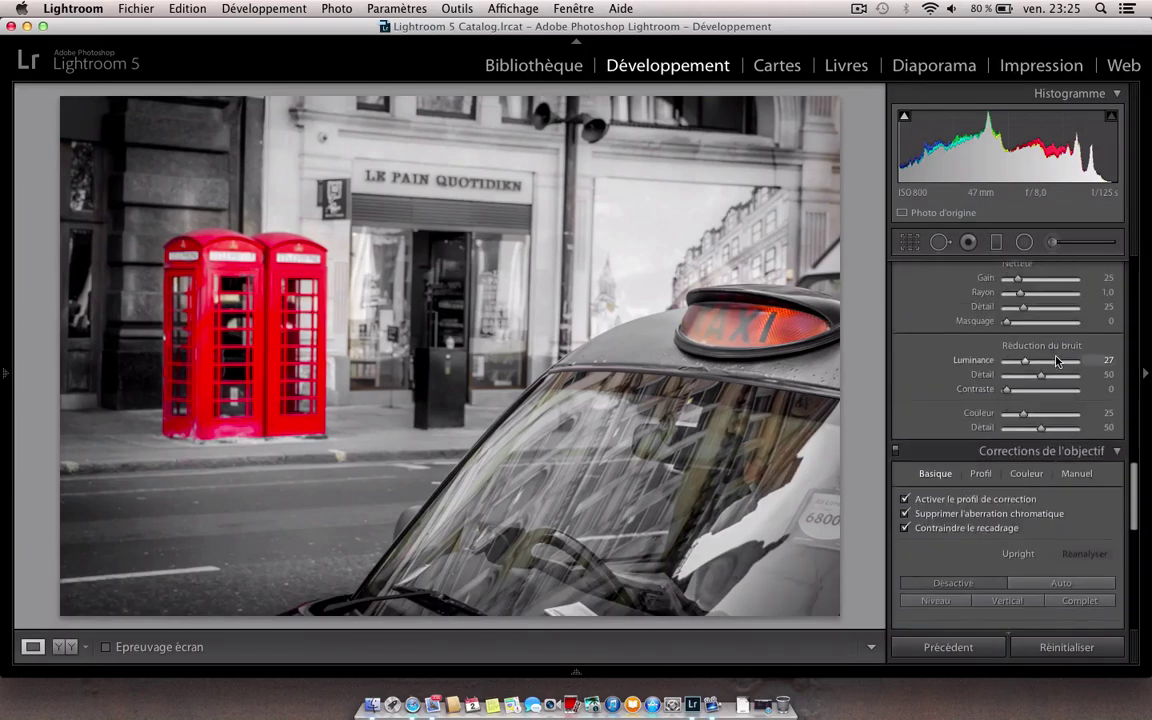
pyautogui.scroll(5, 1055, 360)
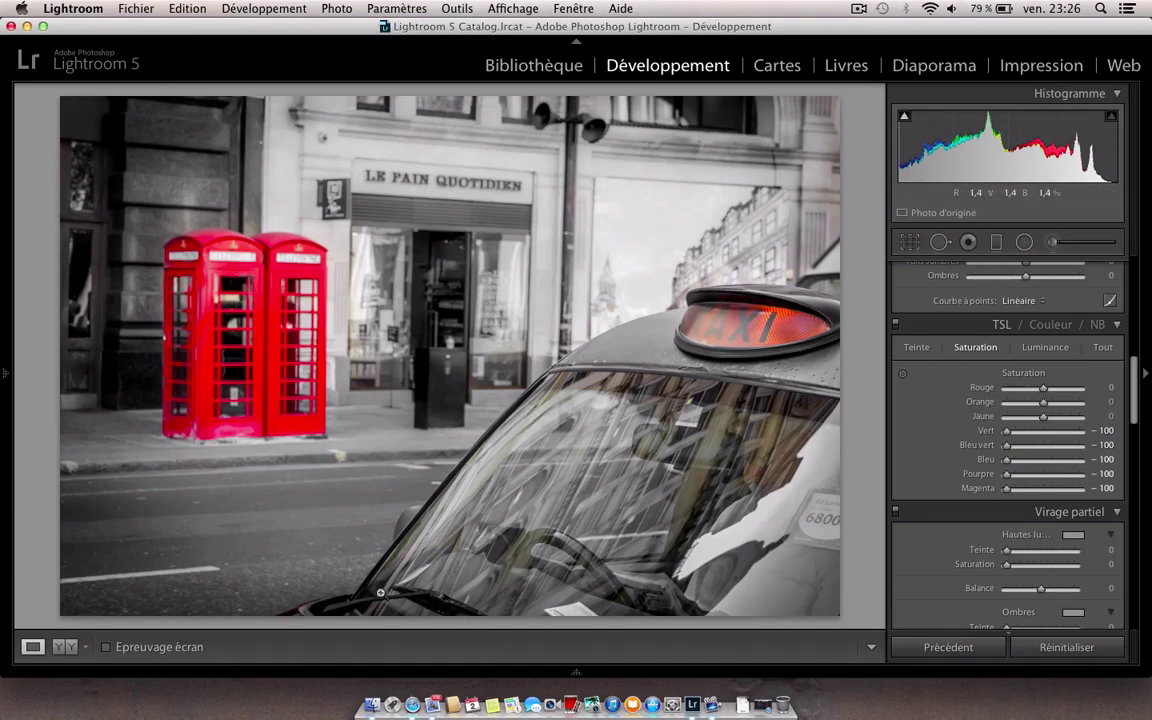
pyautogui.click(578, 670)
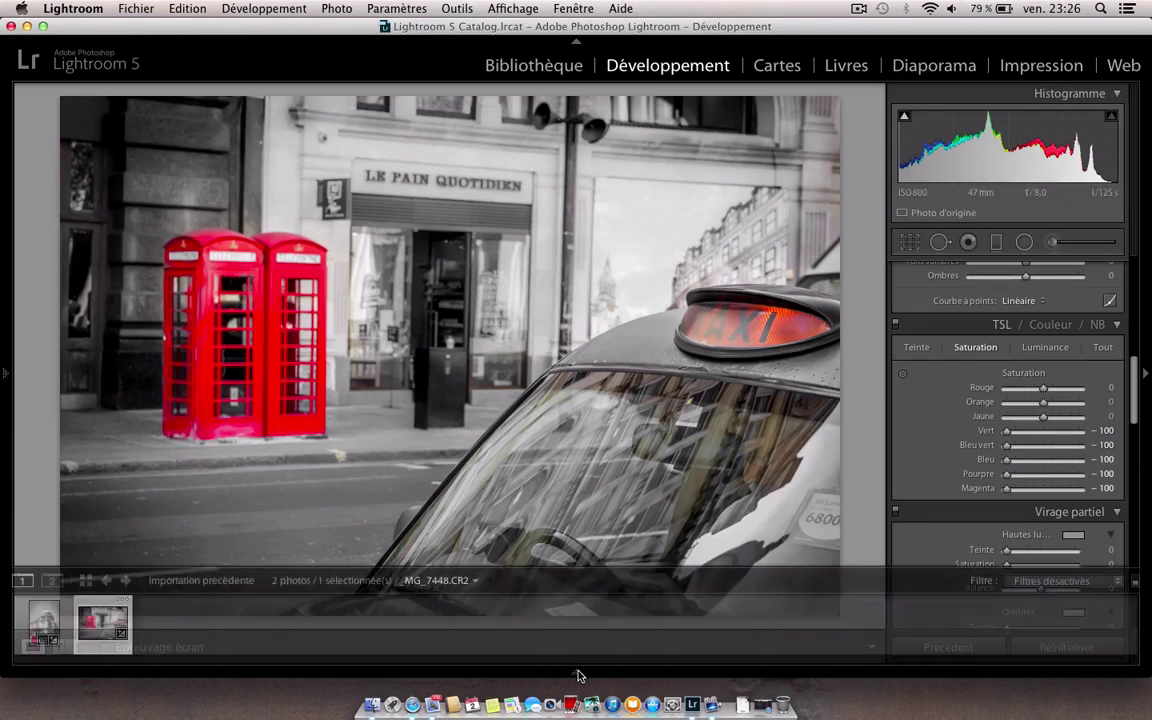